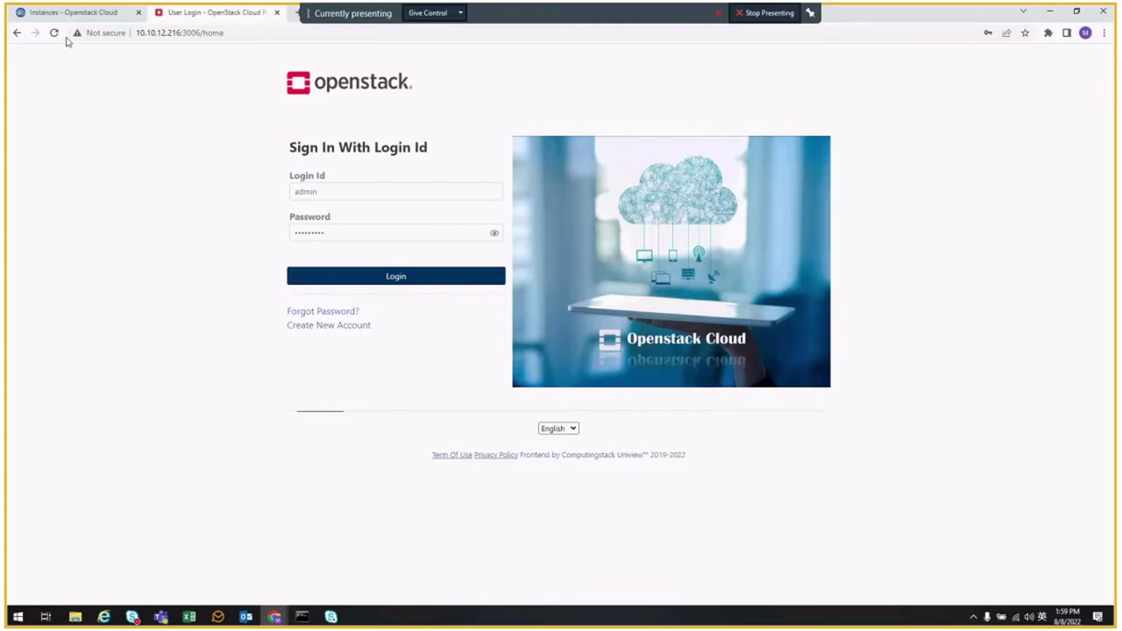
# - Sign in with the login ID picked from autocomplete and the account password
pyautogui.click(54, 32)
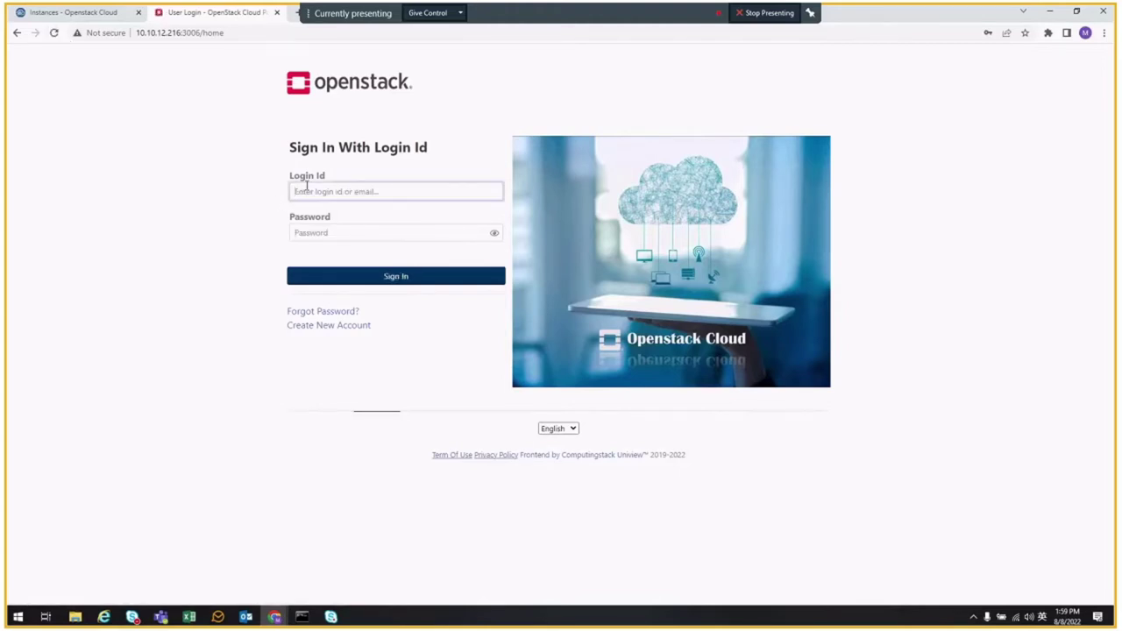
pyautogui.write('compu')
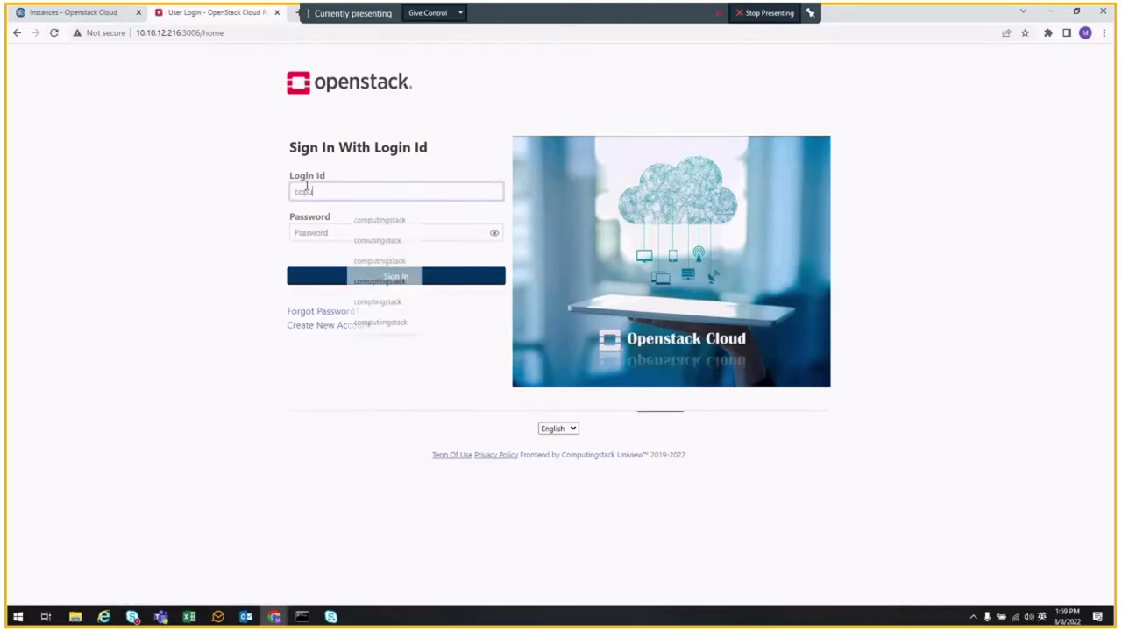
pyautogui.write('tingsta')
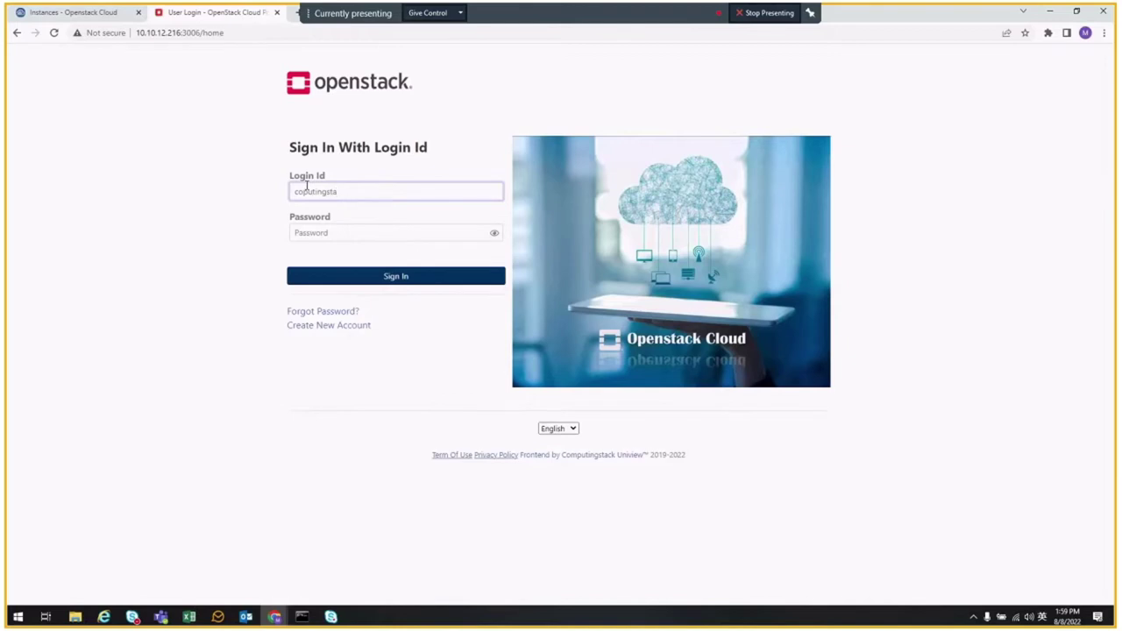
pyautogui.hotkey('ctrl', 'a')
pyautogui.write('comp')
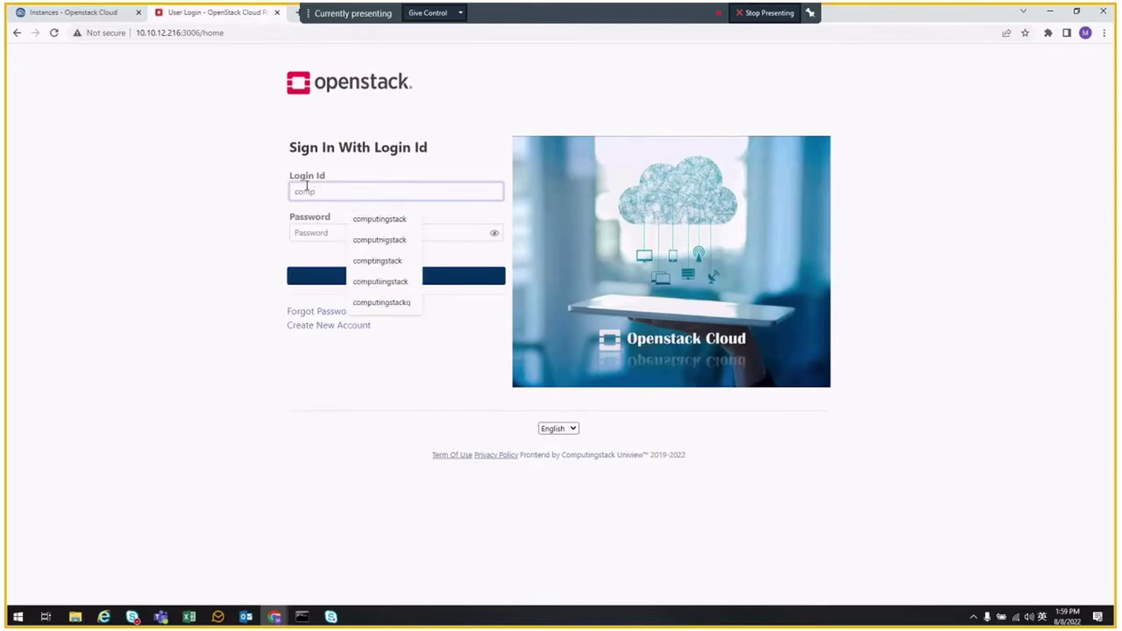
pyautogui.press('Down')
pyautogui.press('Return')
pyautogui.click(333, 232)
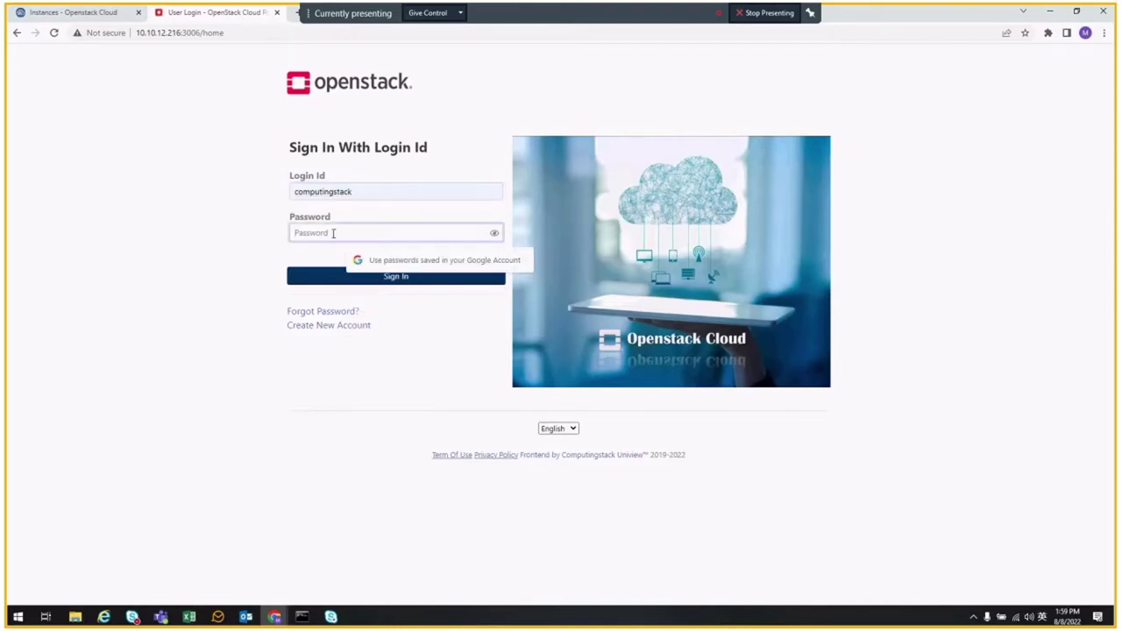
pyautogui.write('••••••••')
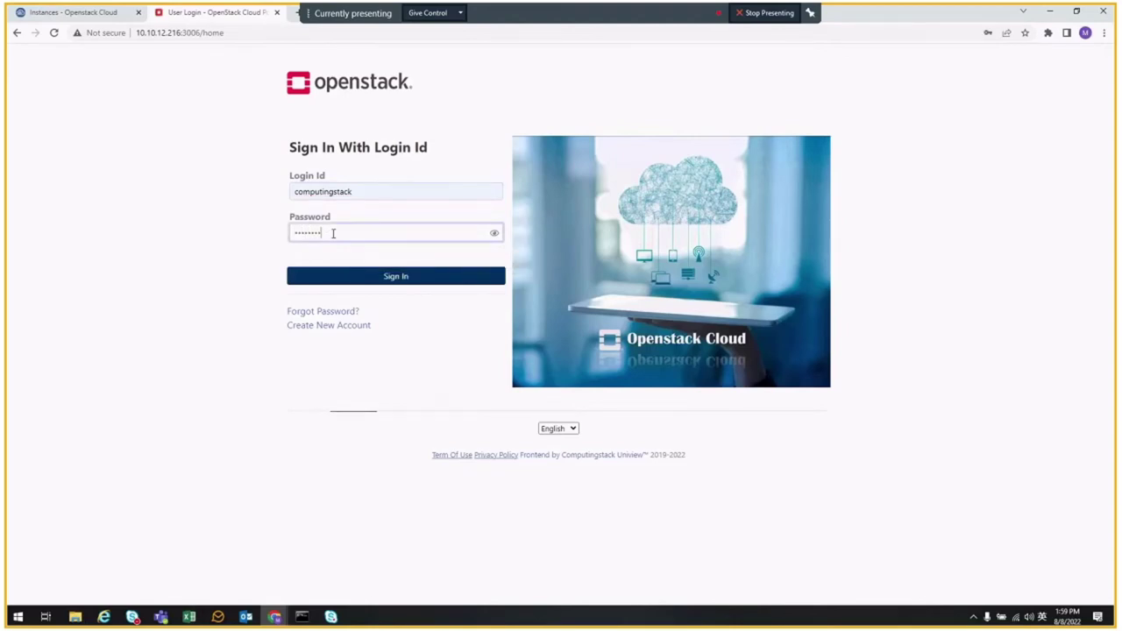
pyautogui.press('Return')
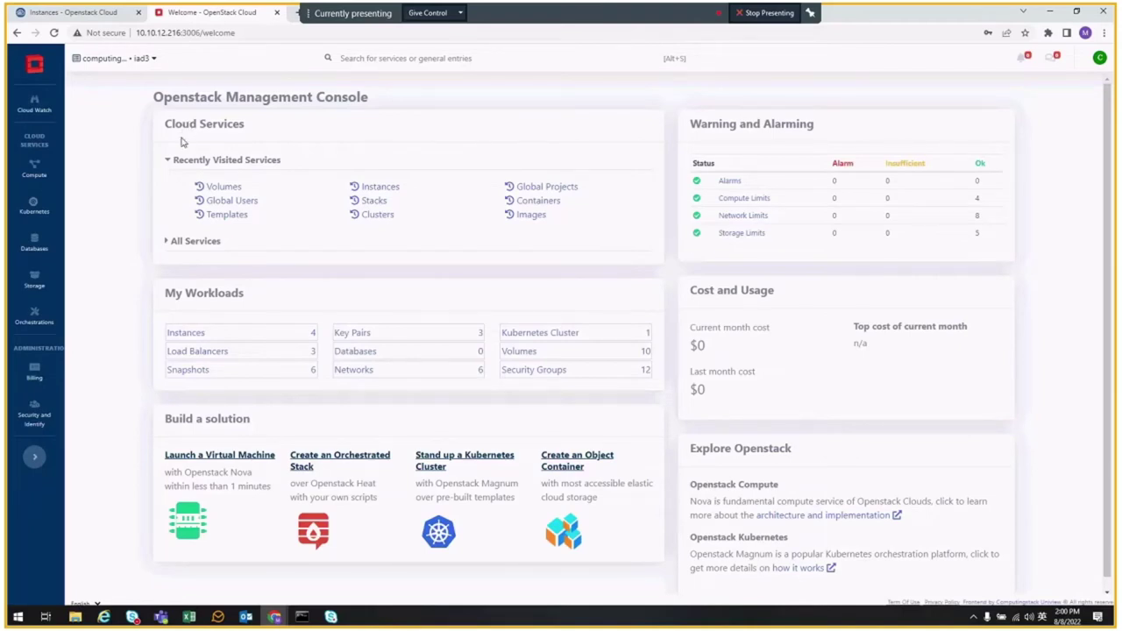
# - Expand and collapse the All Services list, then bring up the Cloud Watch services flyout
pyautogui.click(183, 242)
pyautogui.scroll(-2, 202, 176)
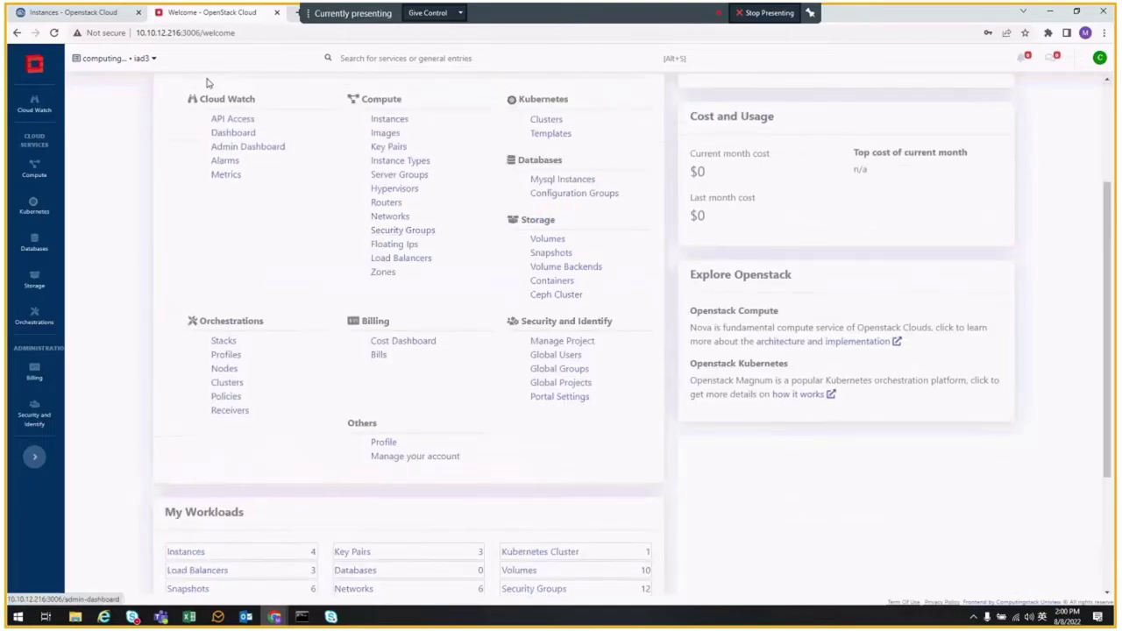
pyautogui.scroll(1, 219, 114)
pyautogui.scroll(2, 228, 141)
pyautogui.click(182, 241)
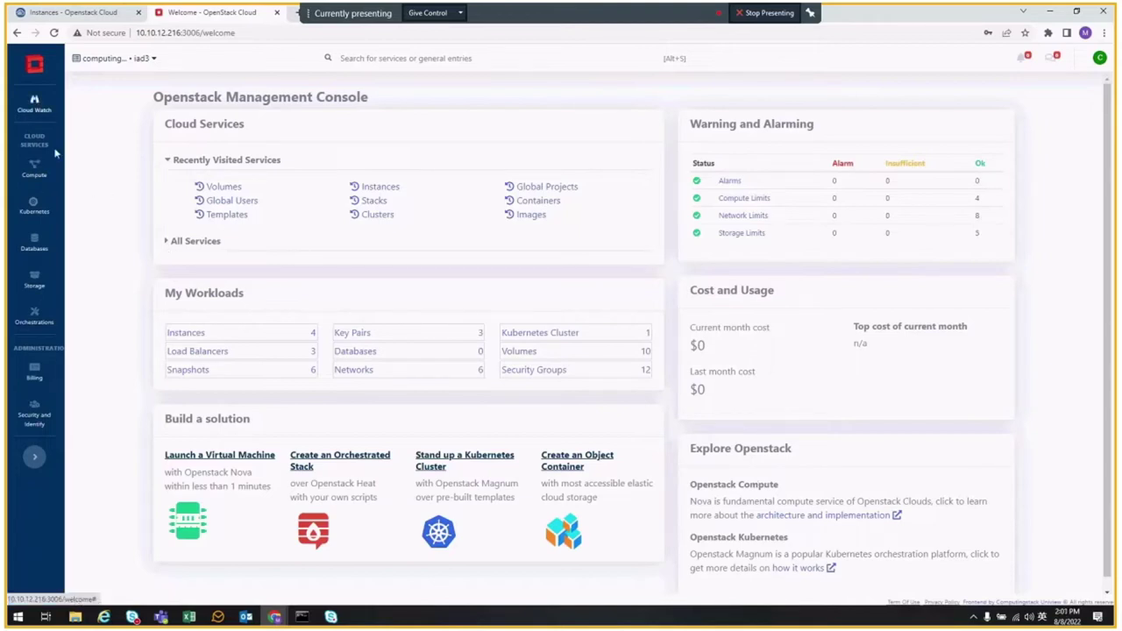
pyautogui.click(36, 111)
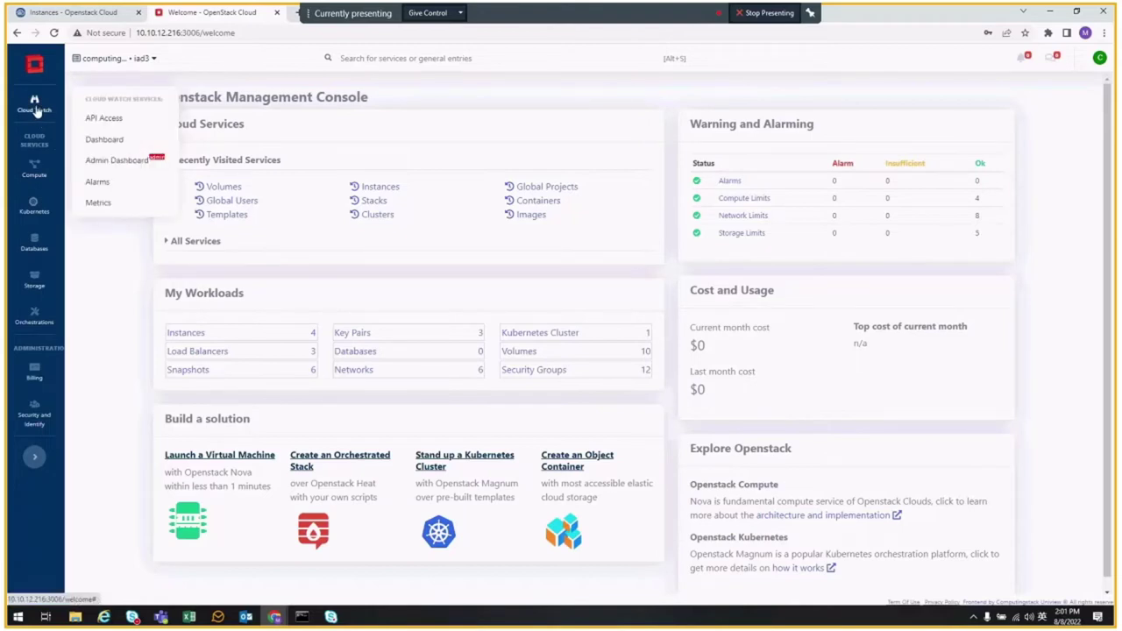
# - Review the API Access endpoints, then scroll the Cloud Watch Dashboard's workload counts and resource-limit gauges
pyautogui.click(102, 118)
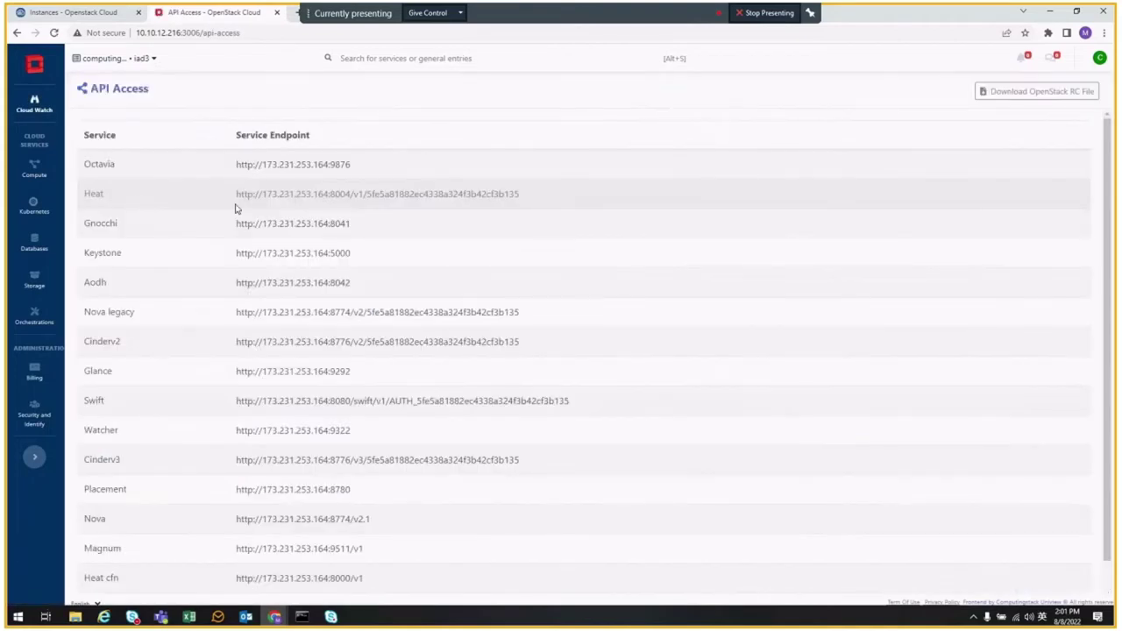
pyautogui.scroll(-1, 238, 306)
pyautogui.moveTo(34, 104)
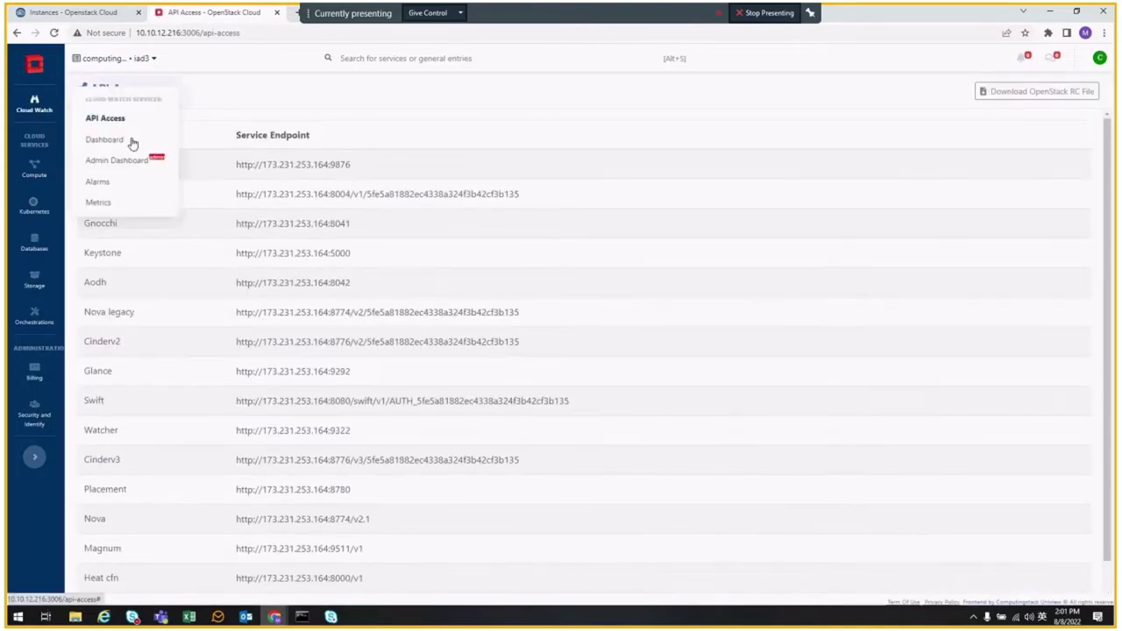
pyautogui.click(120, 146)
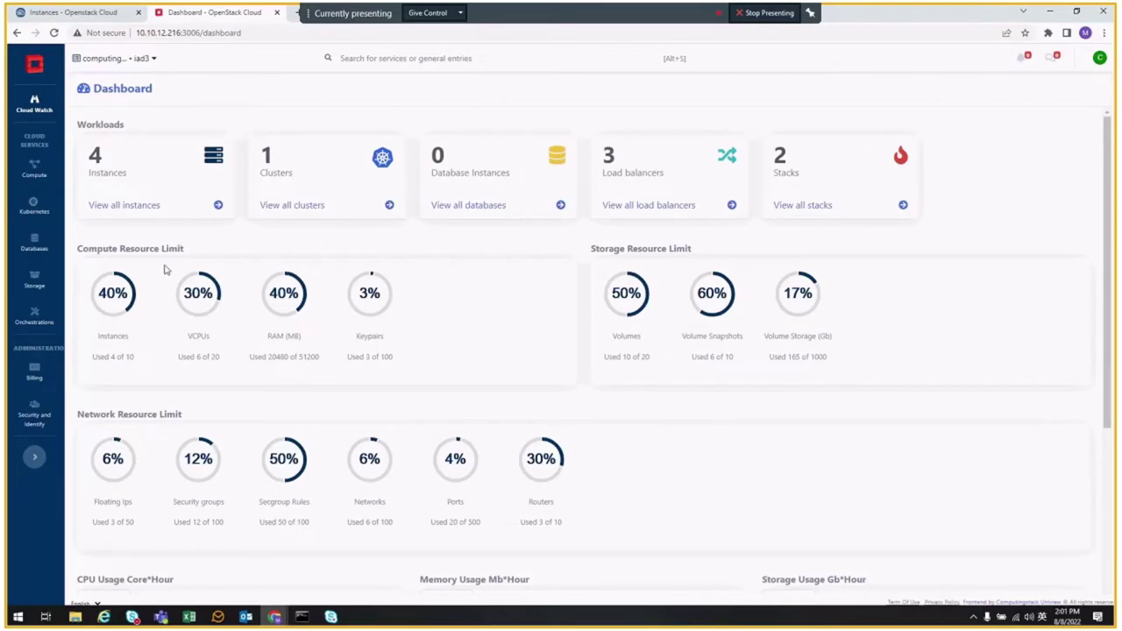
pyautogui.scroll(-3, 193, 368)
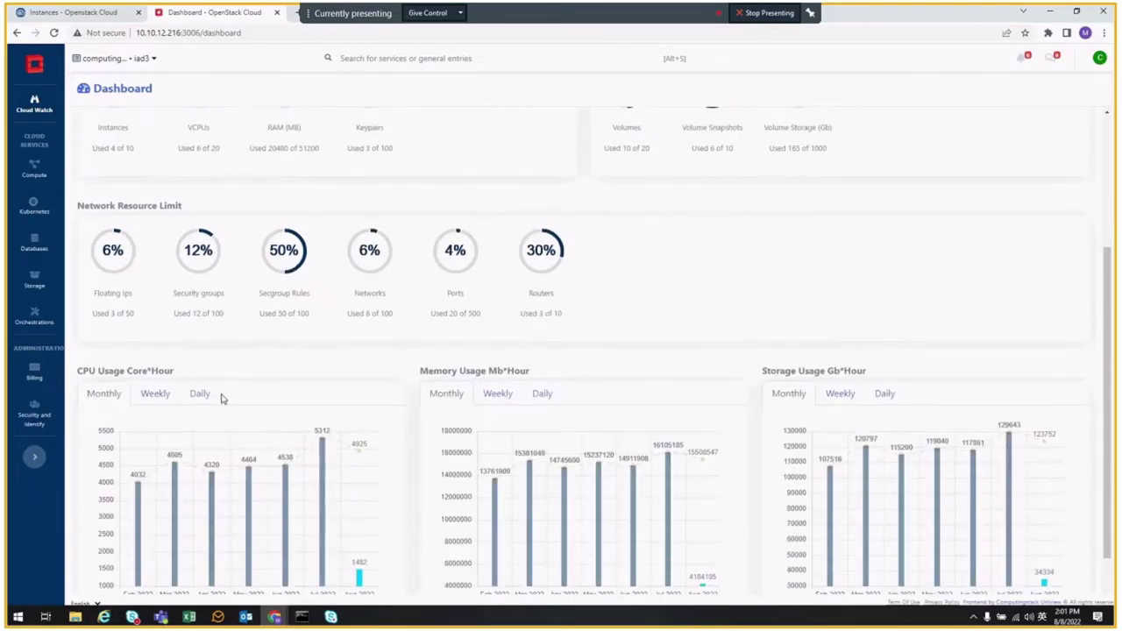
pyautogui.scroll(1, 131, 175)
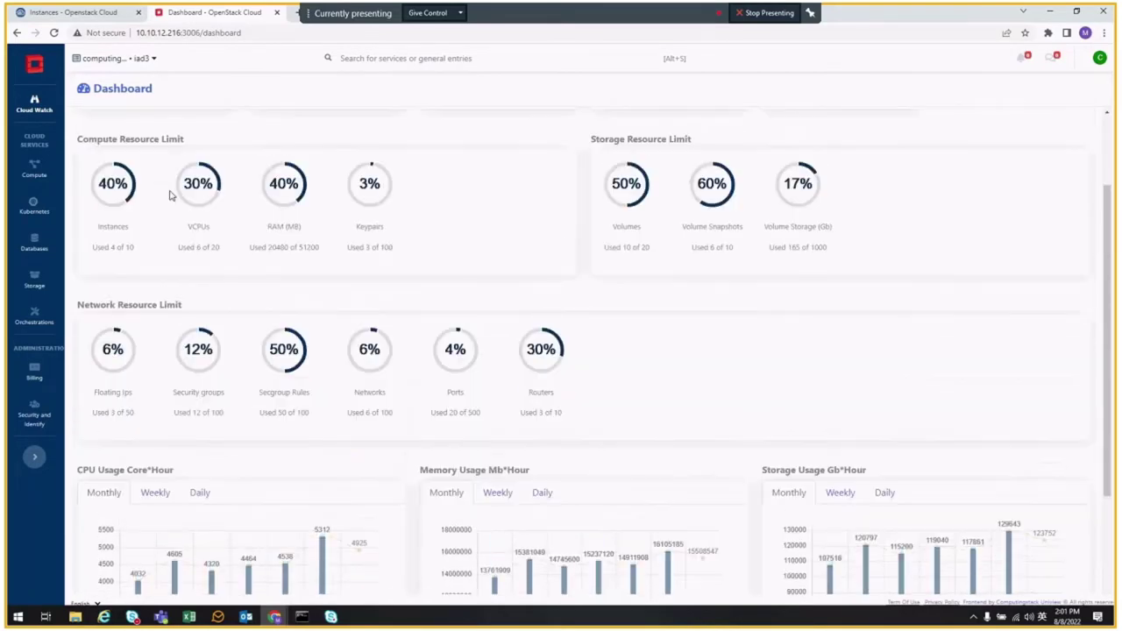
pyautogui.scroll(1, 171, 194)
pyautogui.moveTo(34, 104)
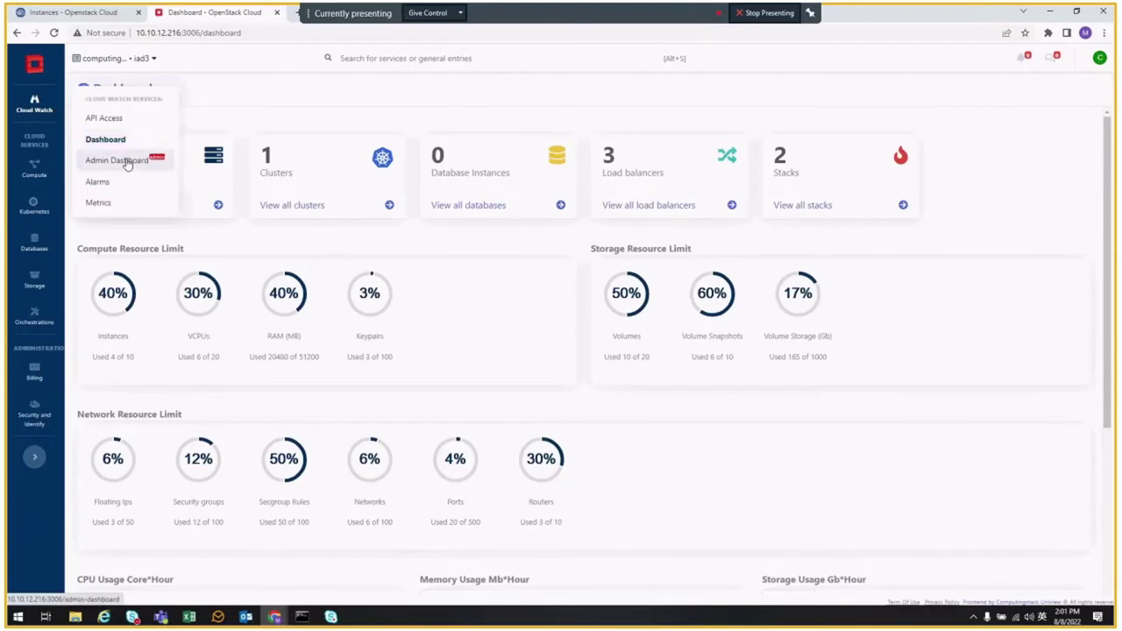
# - Scroll through the Global Resource Dashboard's hypervisors, service status and resource capacity usage
pyautogui.click(122, 161)
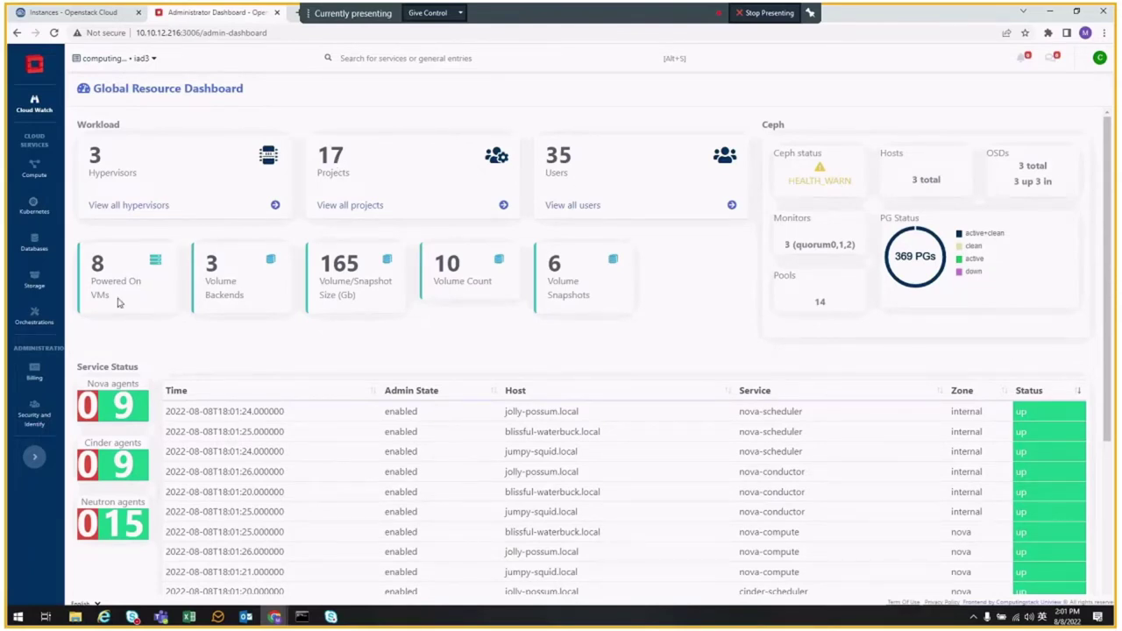
pyautogui.scroll(-3, 146, 230)
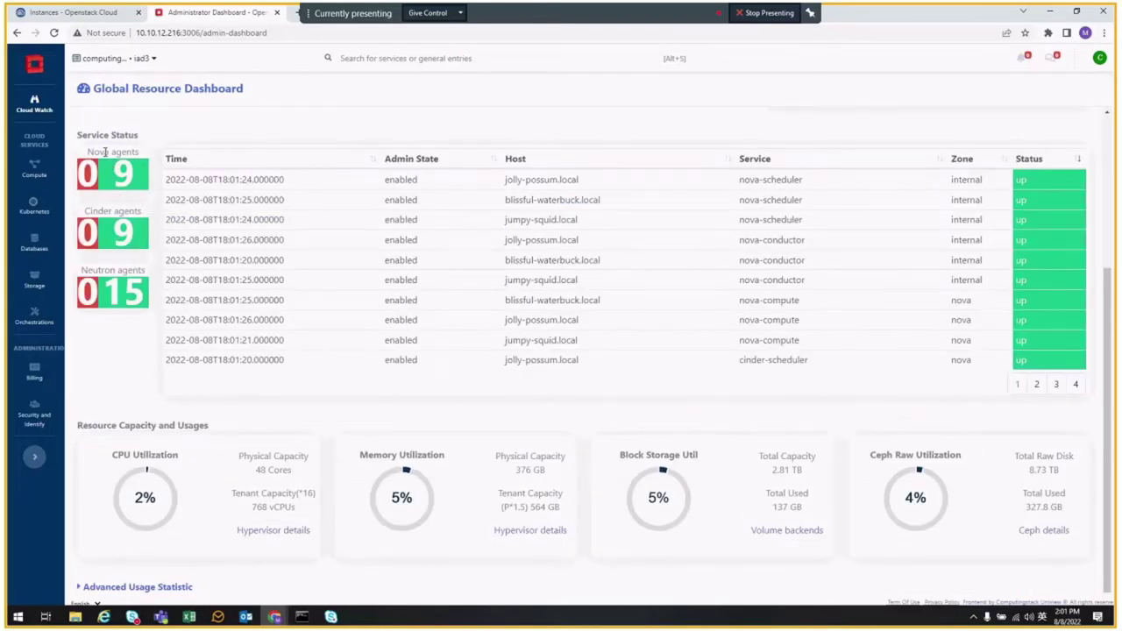
pyautogui.moveTo(116, 277)
pyautogui.scroll(-1, 154, 311)
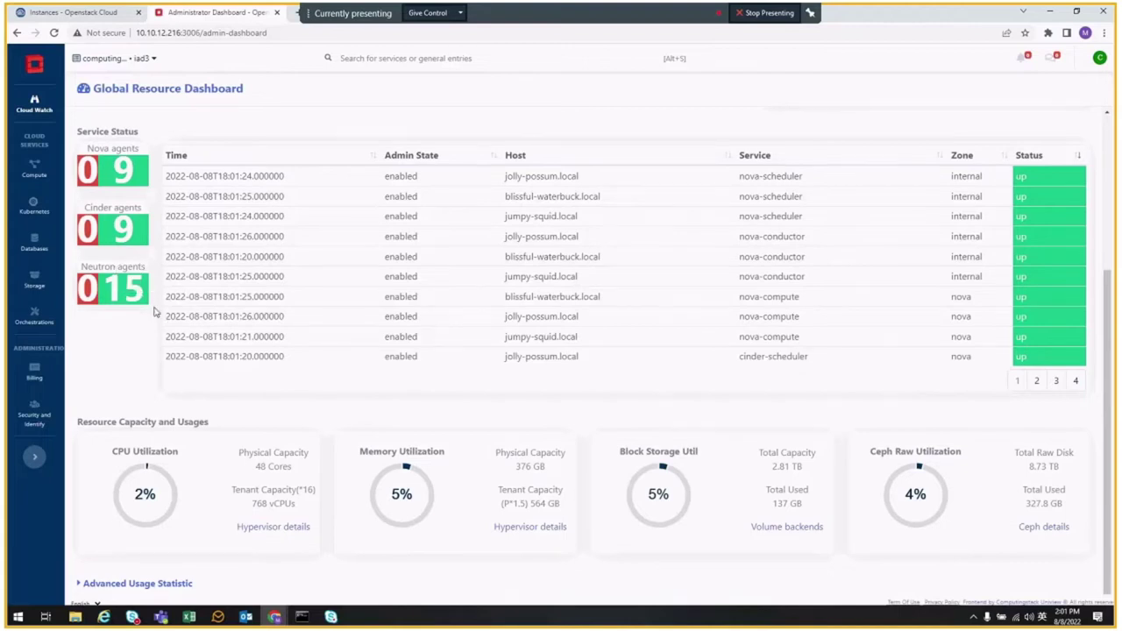
pyautogui.moveTo(146, 468)
pyautogui.moveTo(426, 511)
pyautogui.scroll(2, 885, 480)
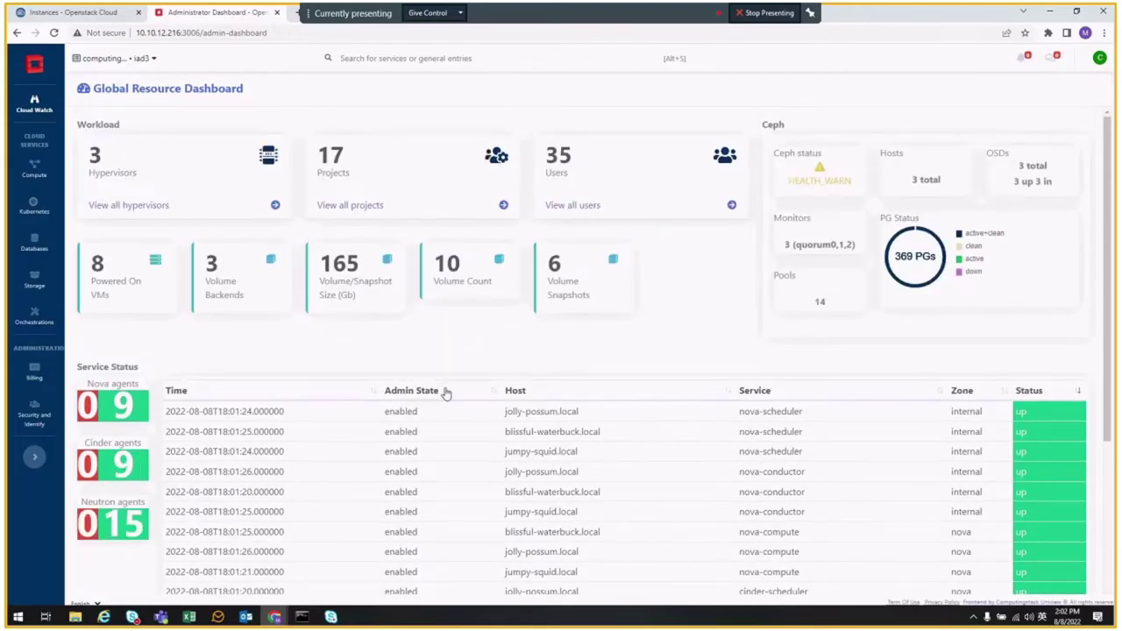
pyautogui.scroll(-2, 445, 395)
pyautogui.scroll(-1, 446, 395)
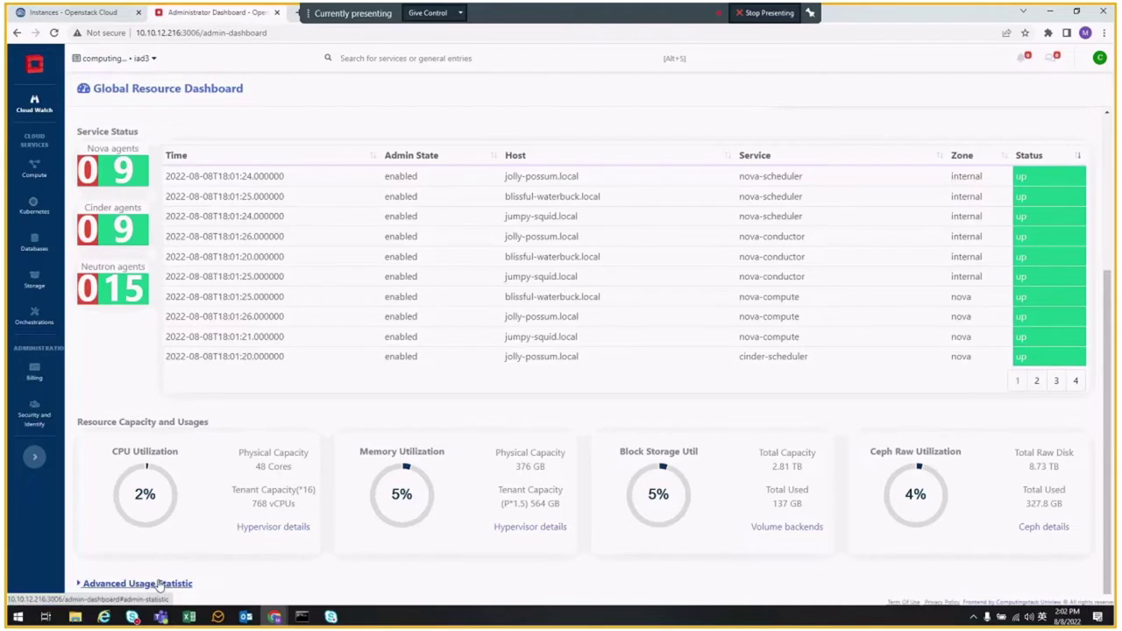
# - After a look at Alarms, chart the instance cpu metric for master-0, node-0 and kubectl-3
pyautogui.moveTo(40, 102)
pyautogui.click(100, 181)
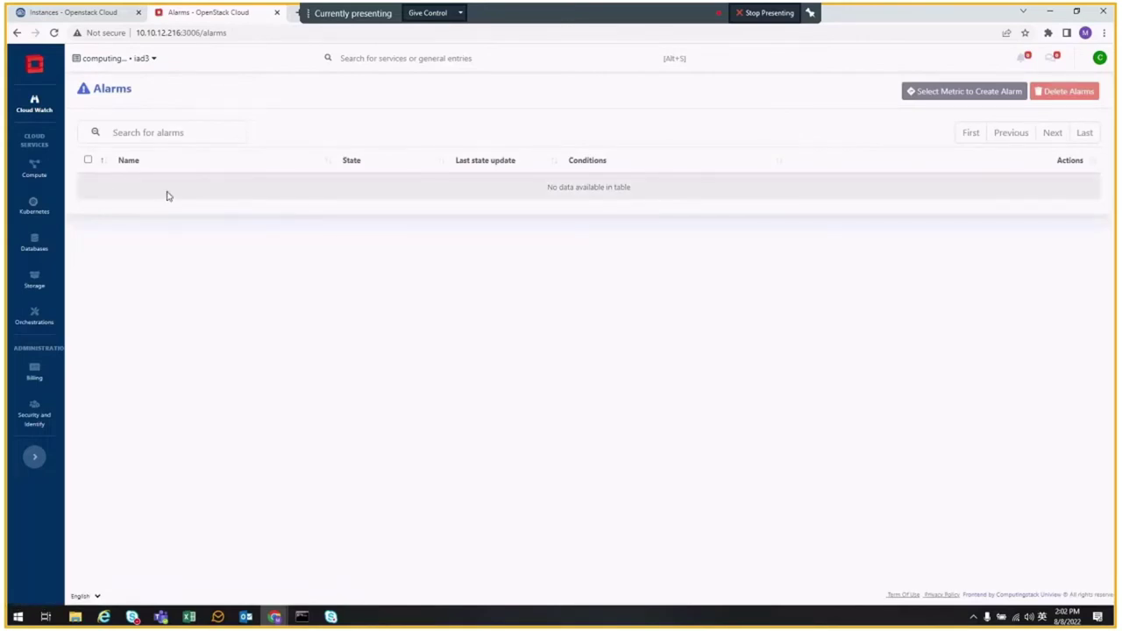
pyautogui.moveTo(34, 99)
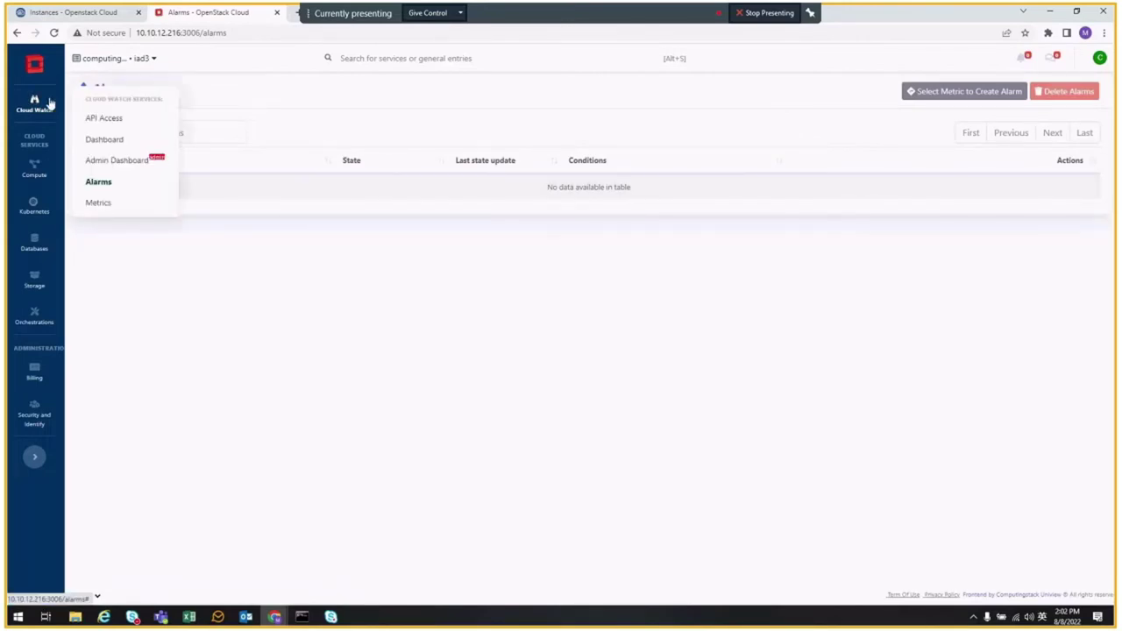
pyautogui.click(94, 201)
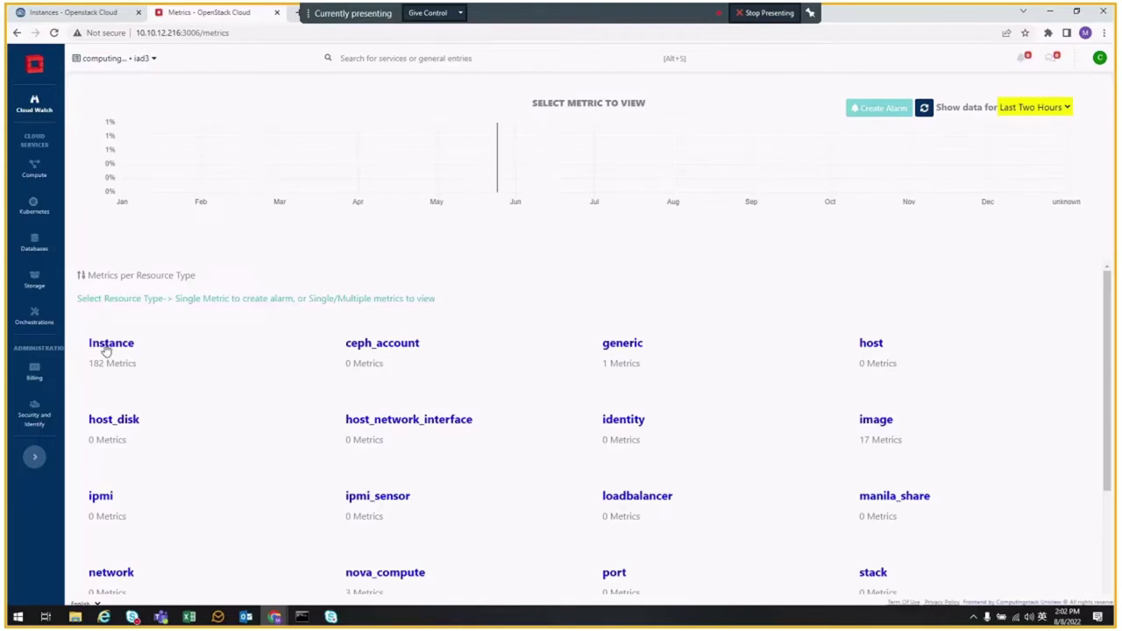
pyautogui.click(249, 366)
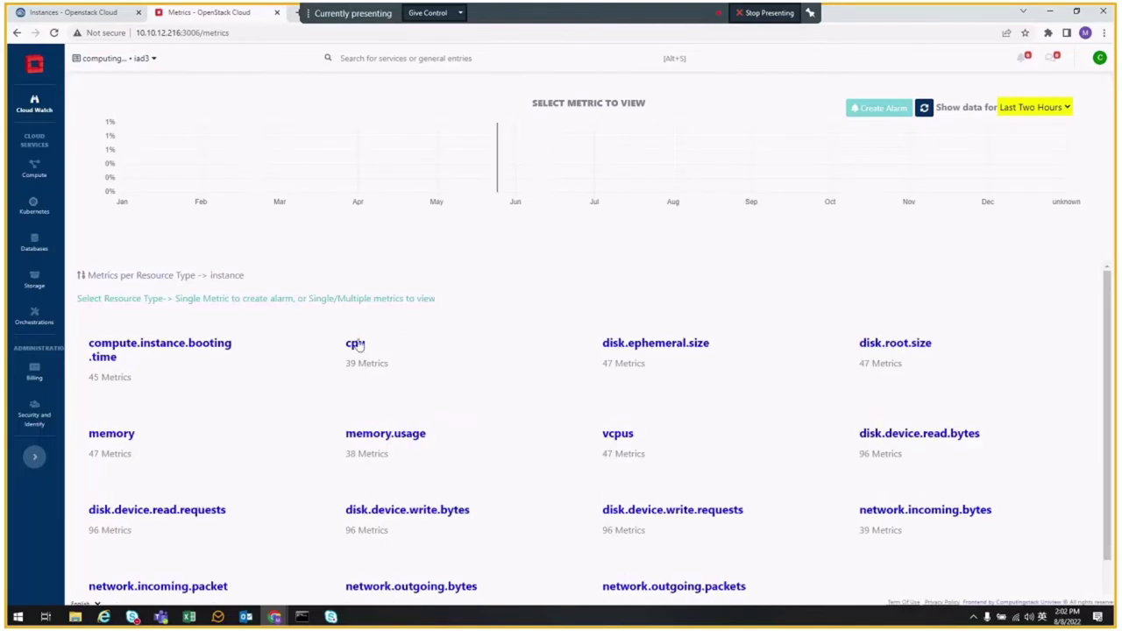
pyautogui.click(354, 343)
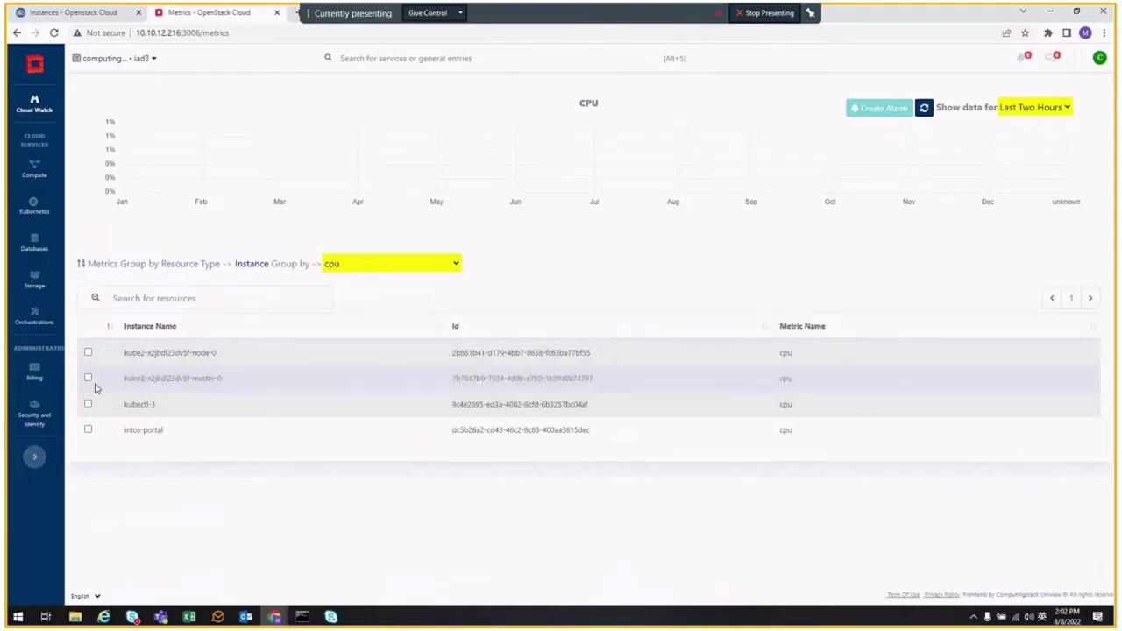
pyautogui.click(87, 378)
pyautogui.click(88, 353)
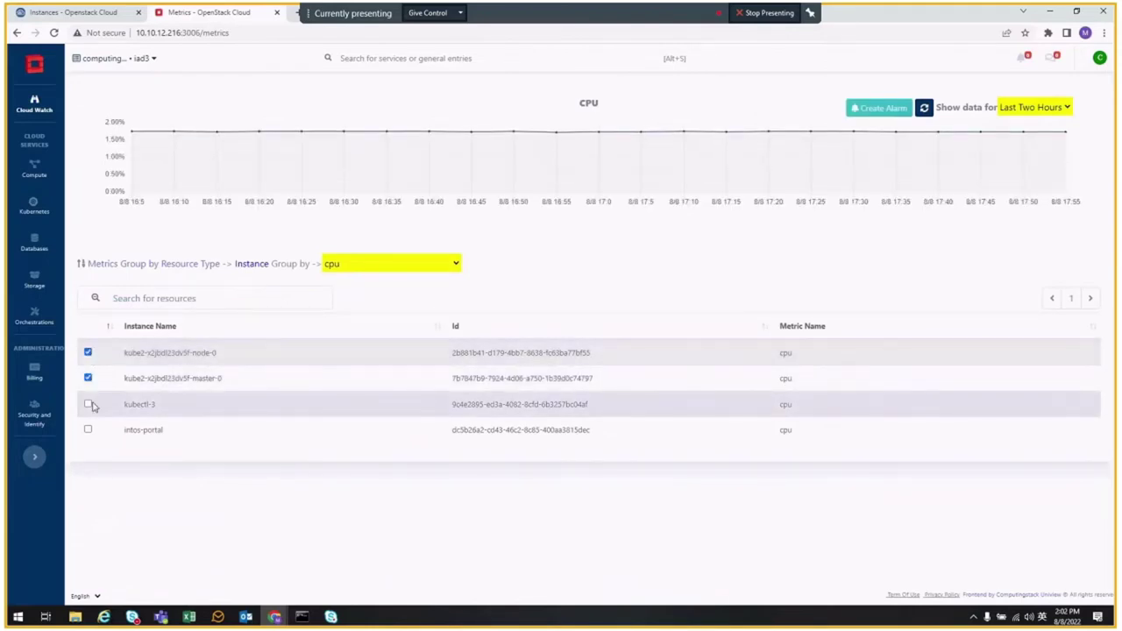
pyautogui.click(88, 405)
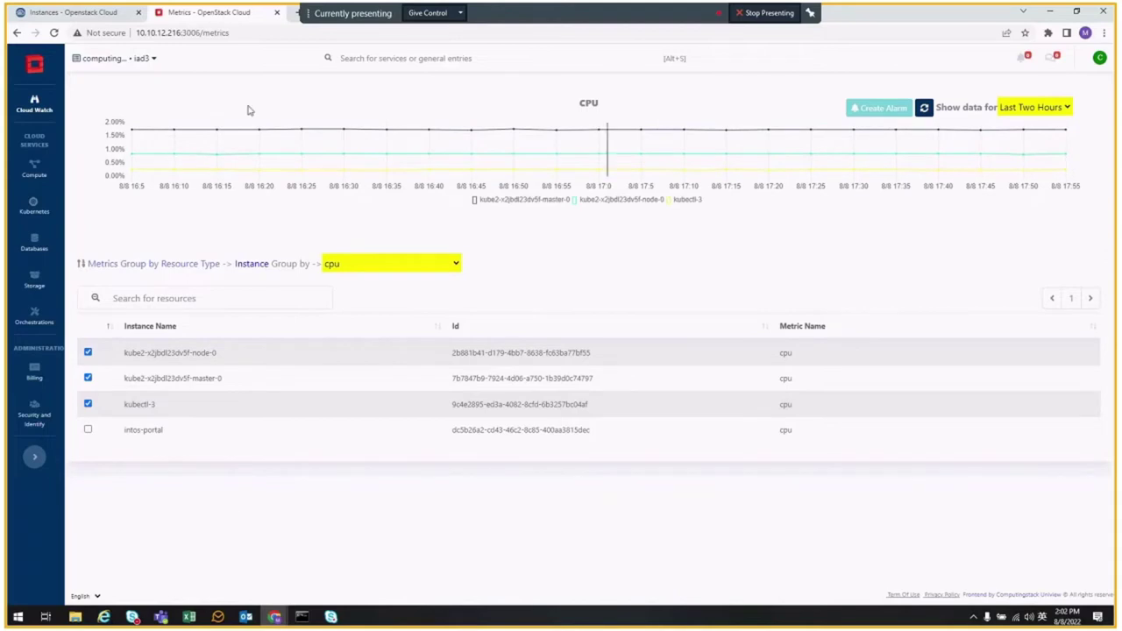
# - Show the Last 3 Days of CPU data and zoom into a narrow time window
pyautogui.click(1063, 107)
pyautogui.click(1035, 162)
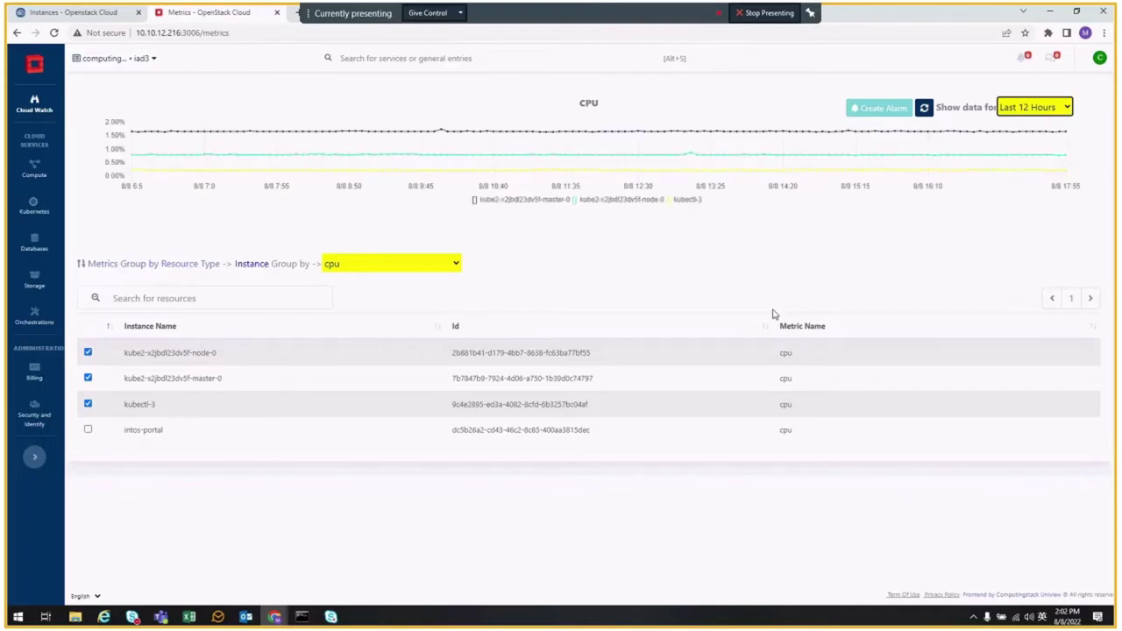
pyautogui.click(1033, 107)
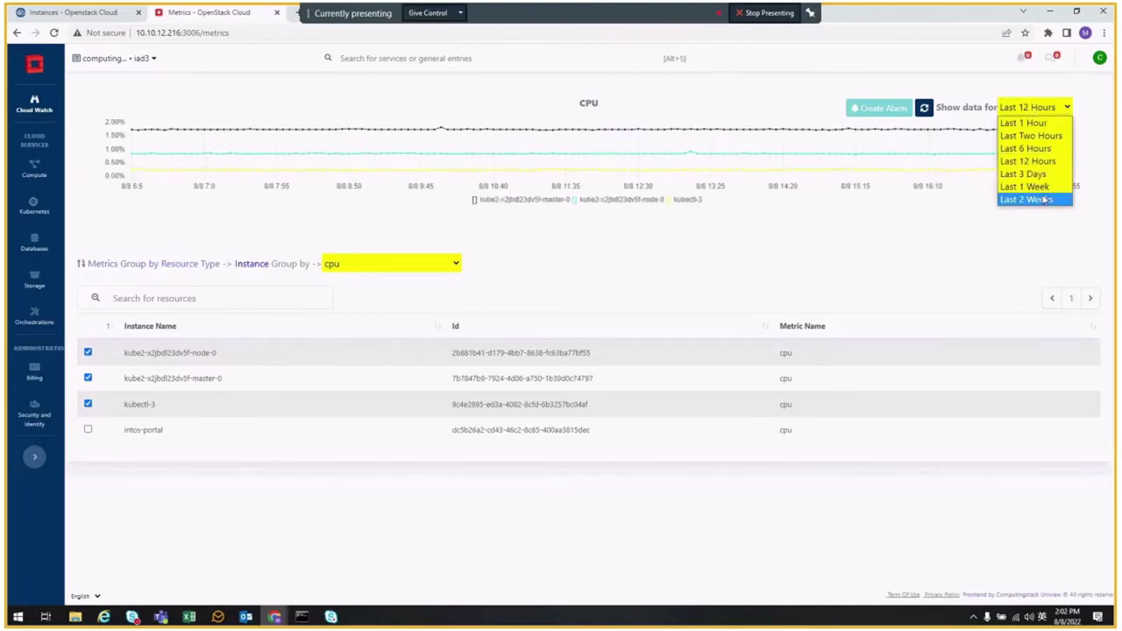
pyautogui.click(1030, 186)
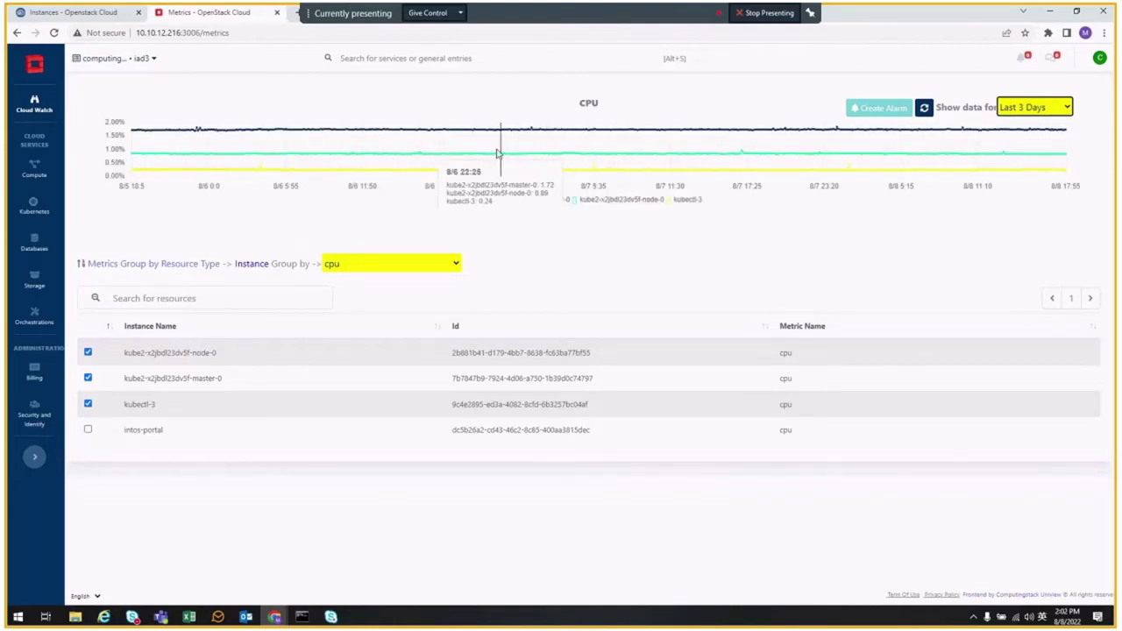
pyautogui.moveTo(514, 152); pyautogui.dragTo(574, 159)
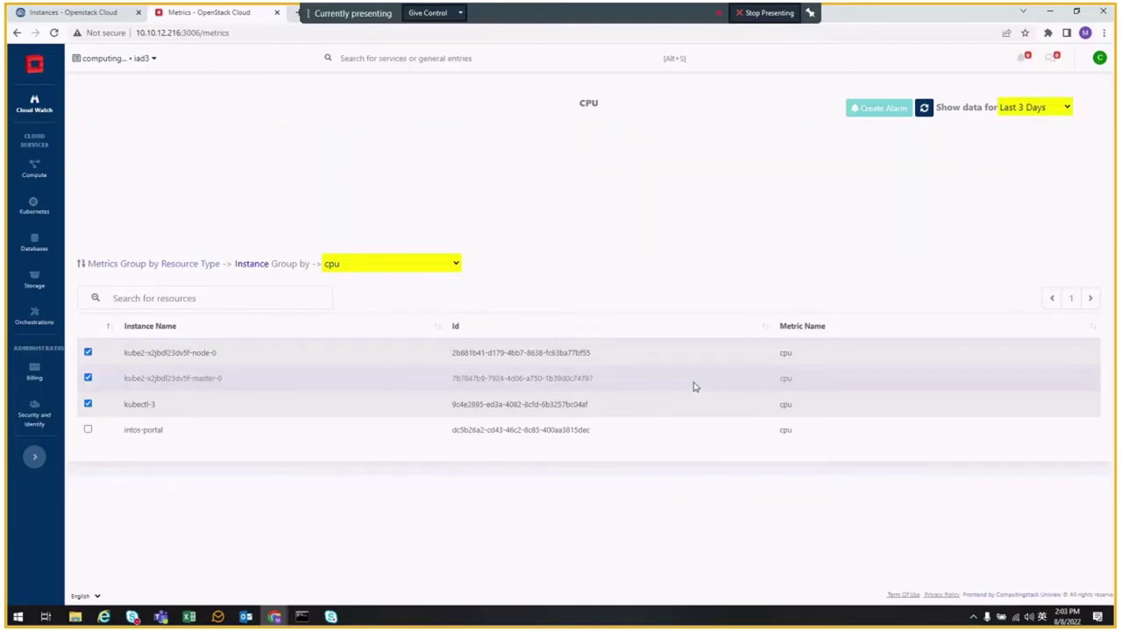
pyautogui.moveTo(393, 165)
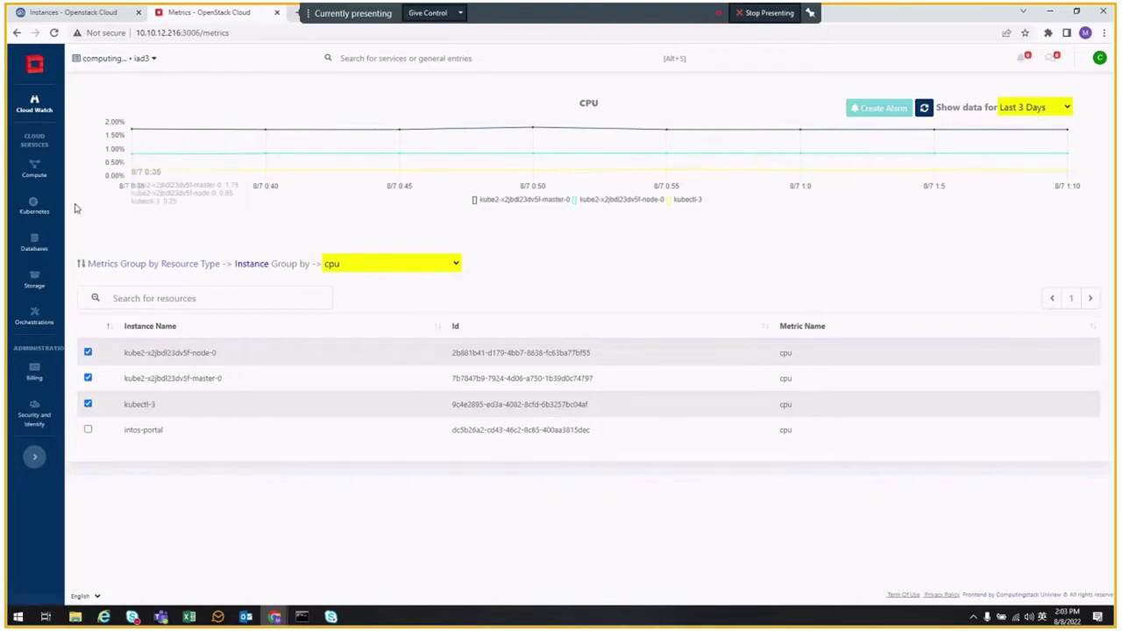
# - Add UUID, Ip Addresses and Security Groups columns to the Instances list, then select node-0
pyautogui.click(34, 171)
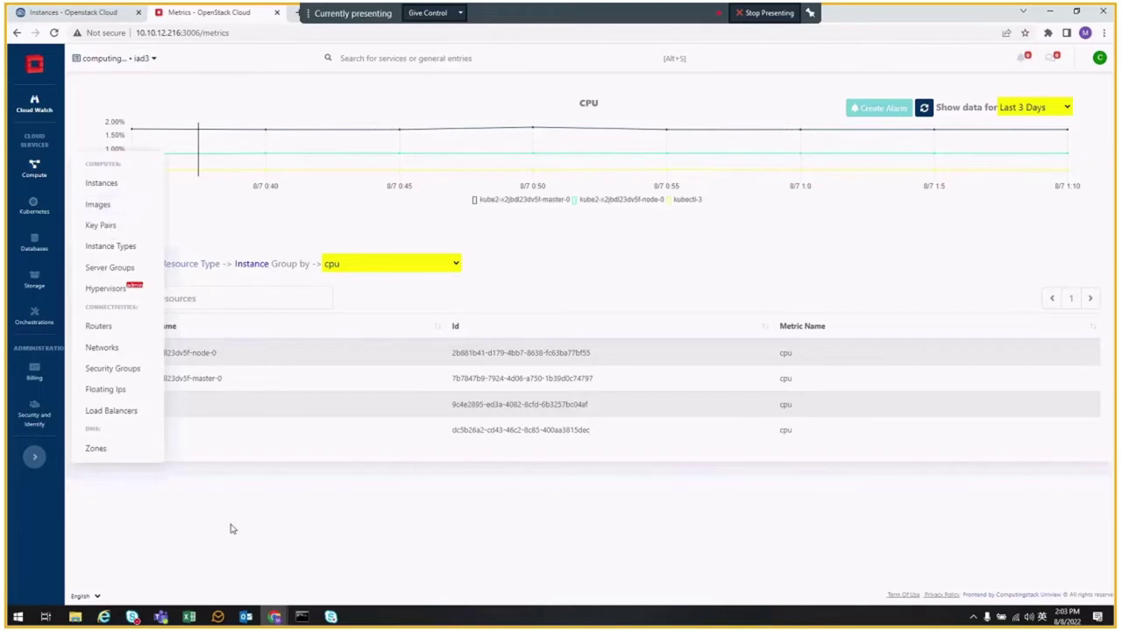
pyautogui.click(104, 182)
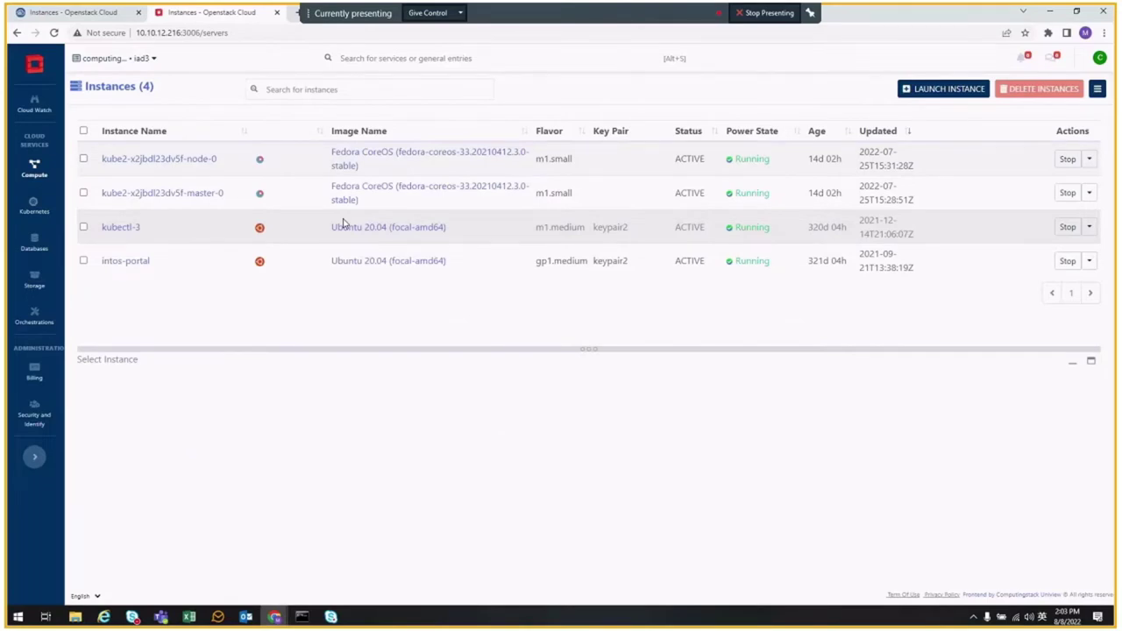
pyautogui.click(1098, 90)
pyautogui.click(542, 192)
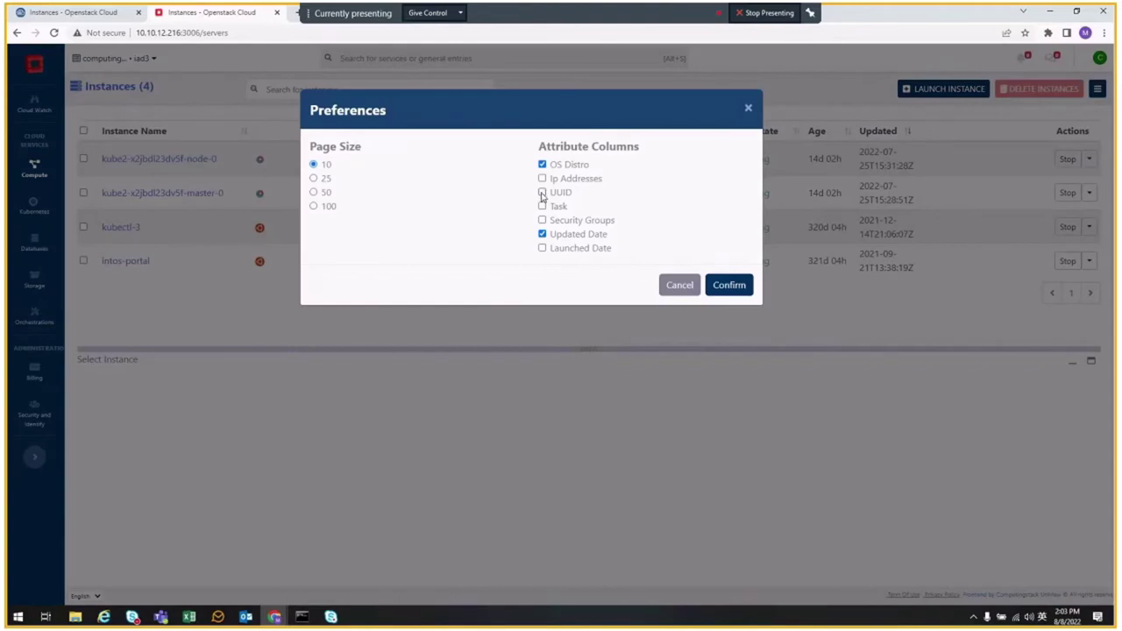
pyautogui.click(542, 178)
pyautogui.click(543, 220)
pyautogui.click(729, 285)
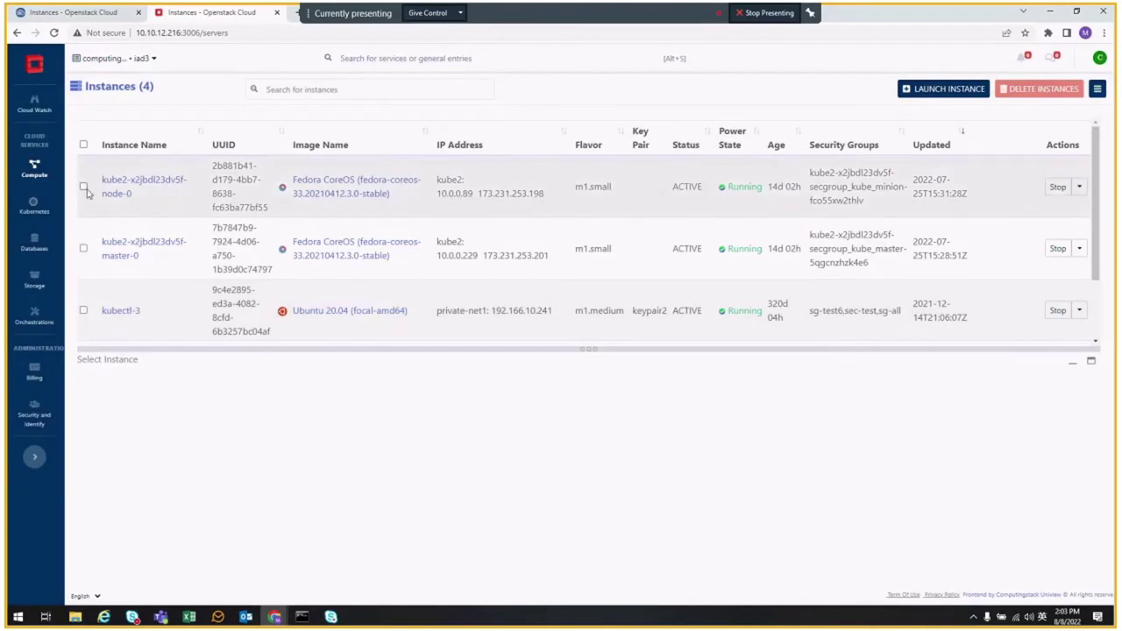
pyautogui.click(84, 186)
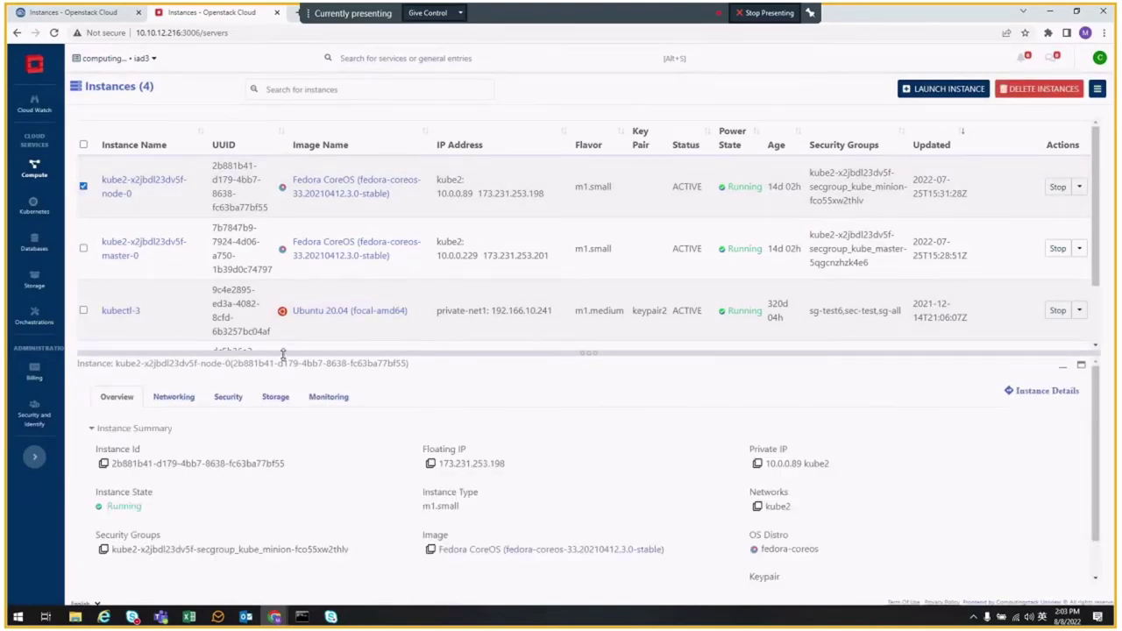
# - Browse node-0's networking, security and volume tabs, then view its monitoring for the last 6 hours
pyautogui.moveTo(283, 353); pyautogui.dragTo(283, 321)
pyautogui.click(174, 363)
pyautogui.click(228, 363)
pyautogui.click(275, 363)
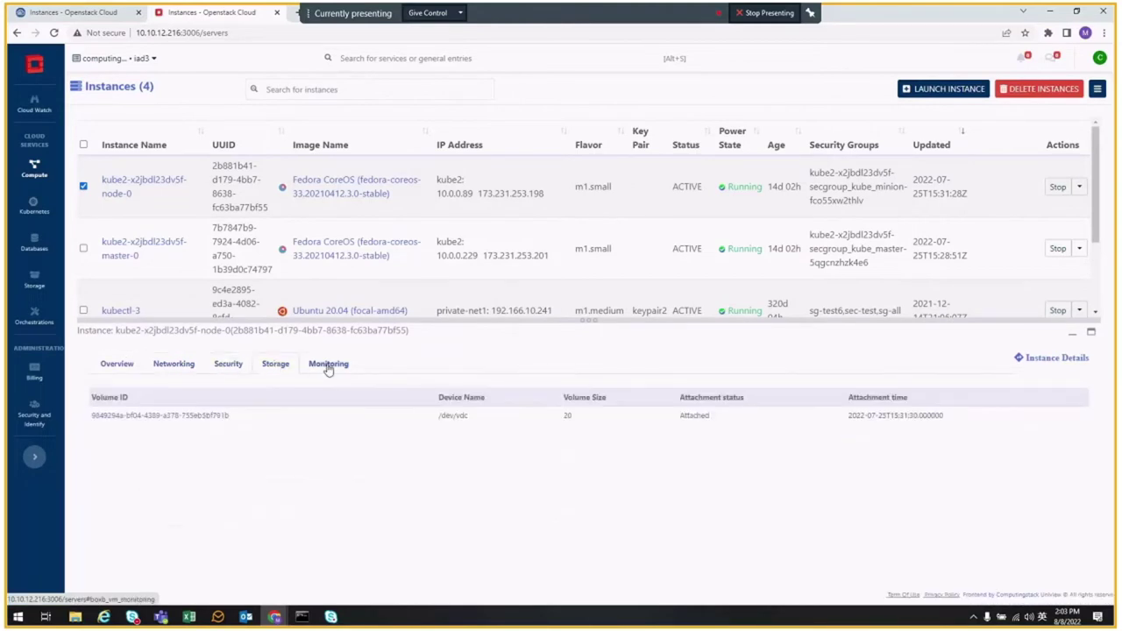
pyautogui.click(328, 365)
pyautogui.click(1028, 401)
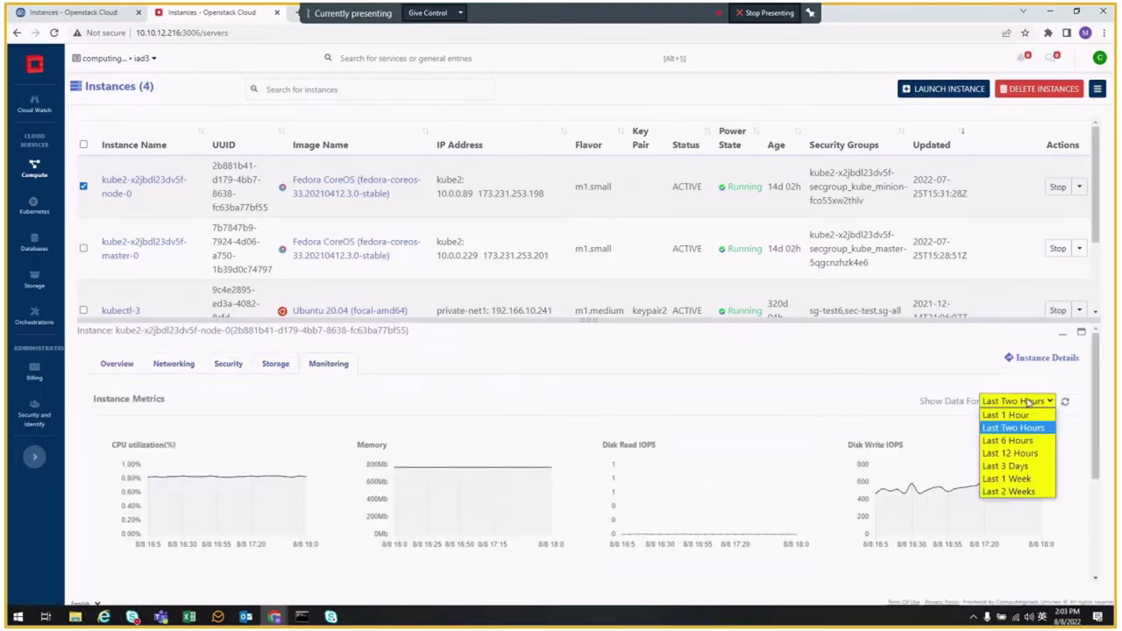
pyautogui.click(1006, 440)
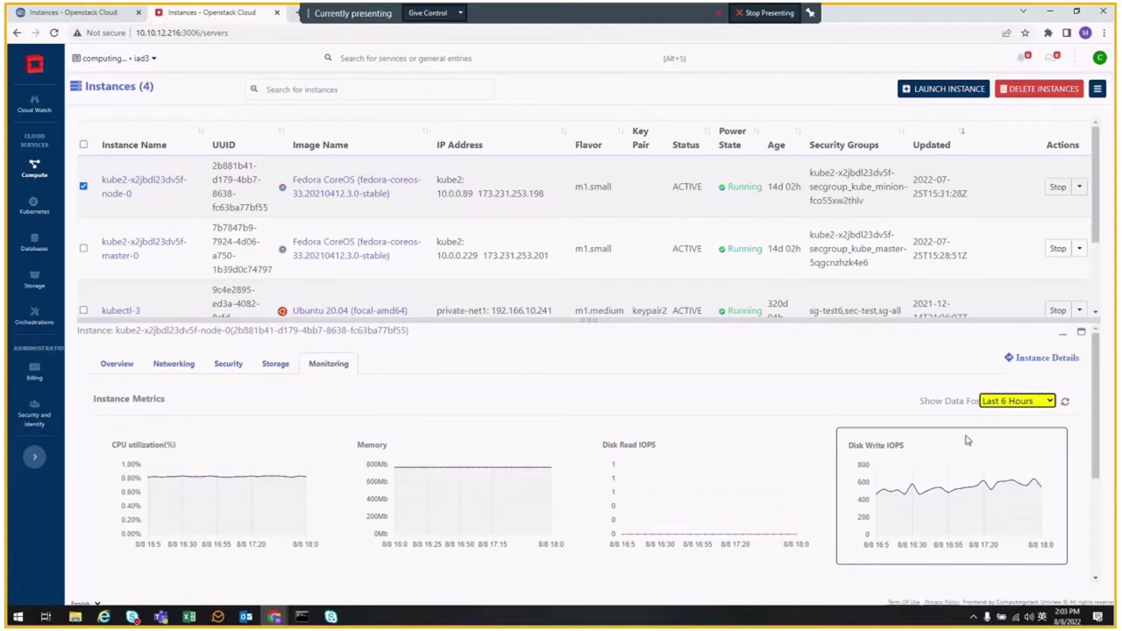
# - Swap node-0 for master-0 and intos-portal in an enlarged monitoring panel set to Last 3 Days
pyautogui.scroll(-2, 967, 440)
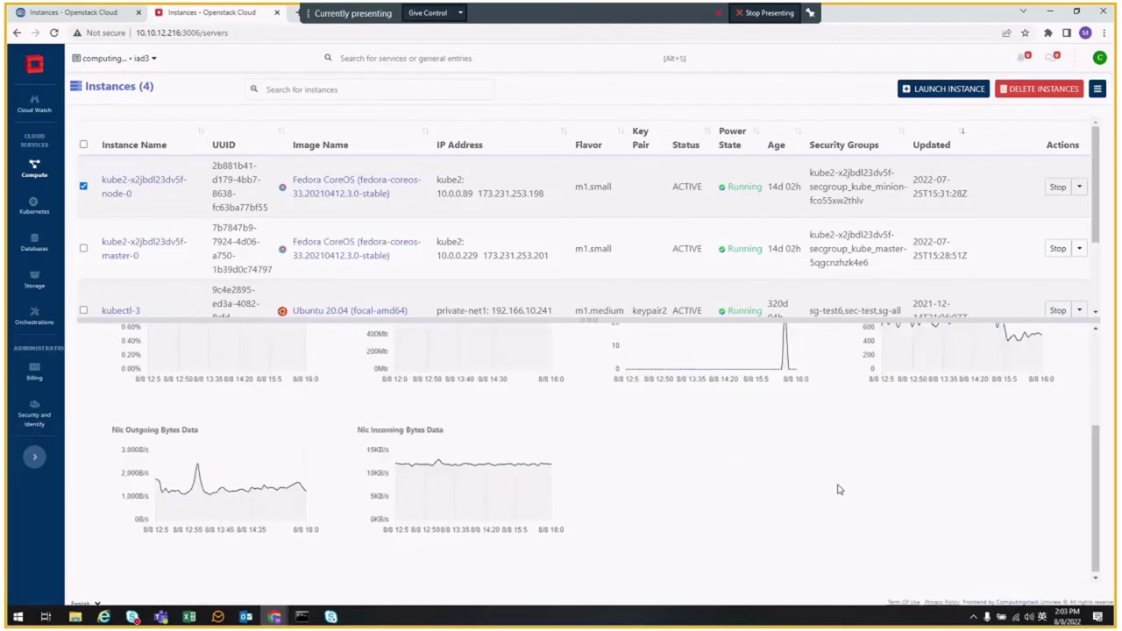
pyautogui.click(82, 251)
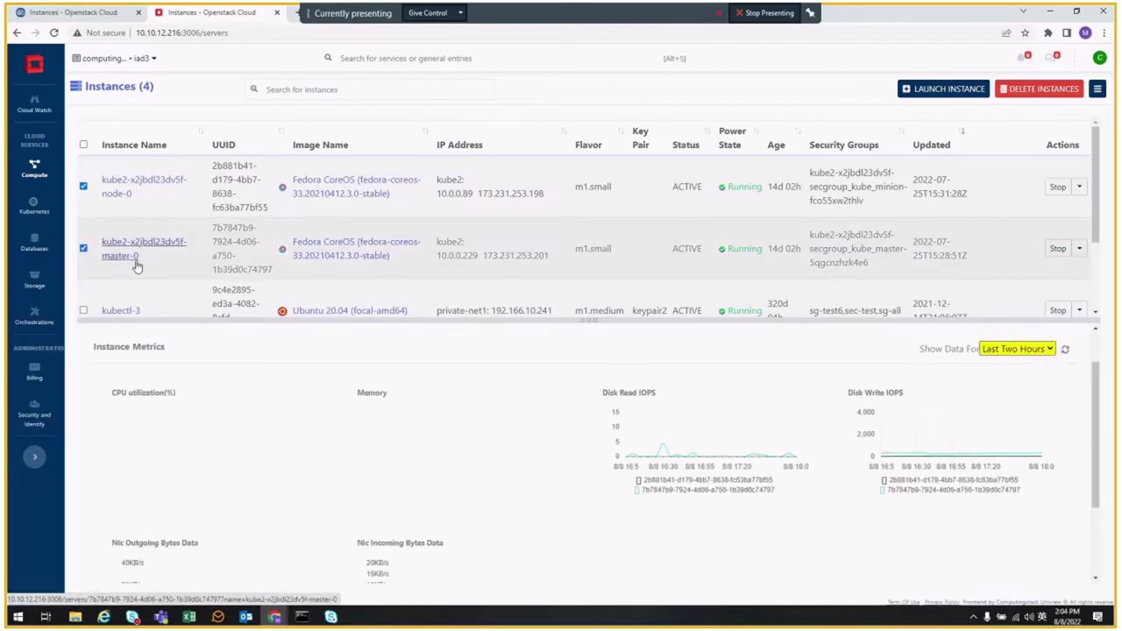
pyautogui.click(83, 186)
pyautogui.scroll(-2, 88, 228)
pyautogui.click(83, 259)
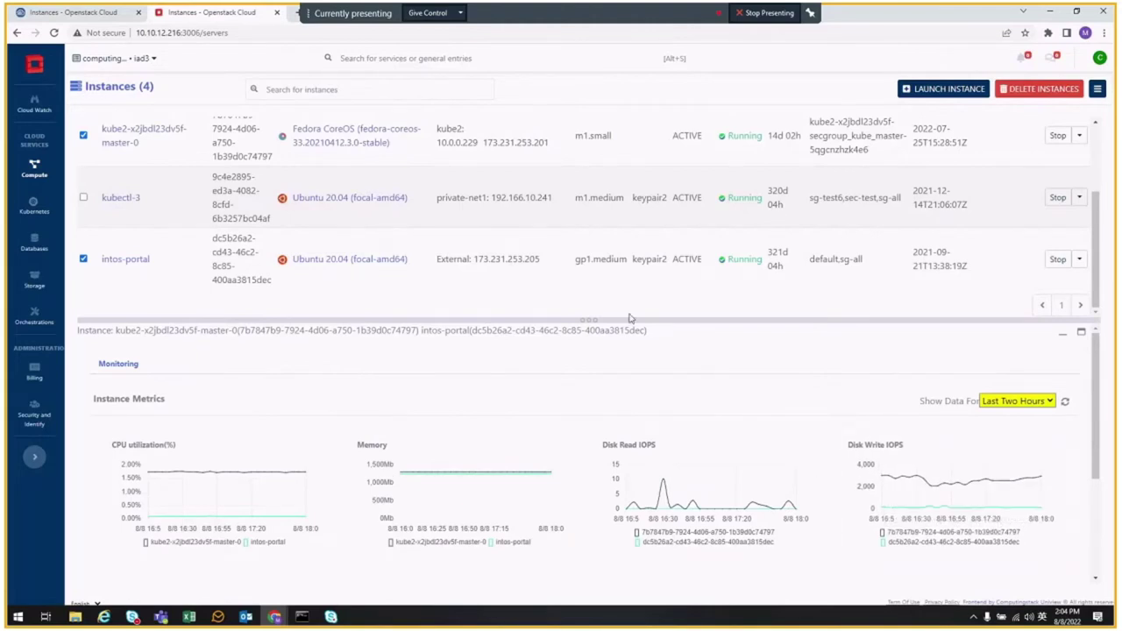
pyautogui.moveTo(622, 321); pyautogui.dragTo(645, 219)
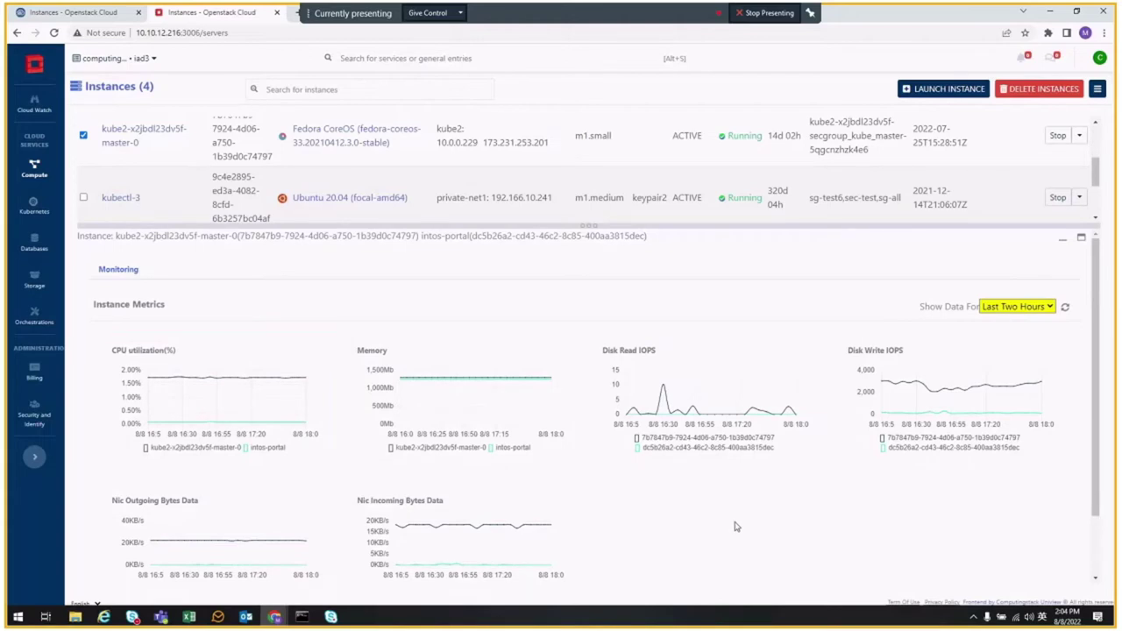
pyautogui.click(1049, 306)
pyautogui.click(1017, 372)
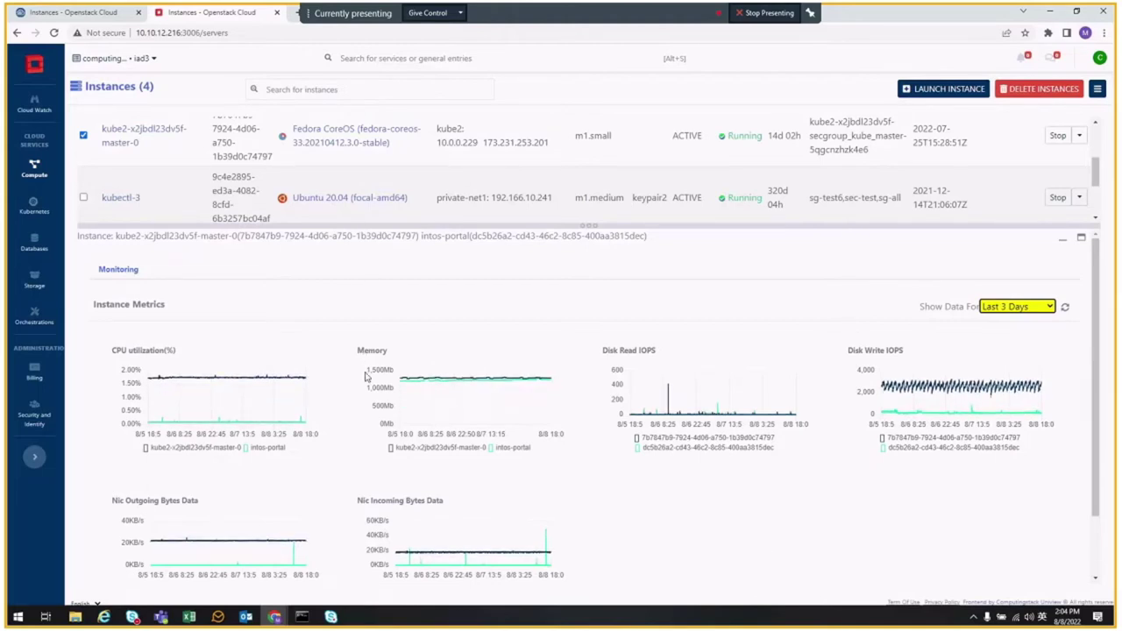
pyautogui.scroll(4, 366, 377)
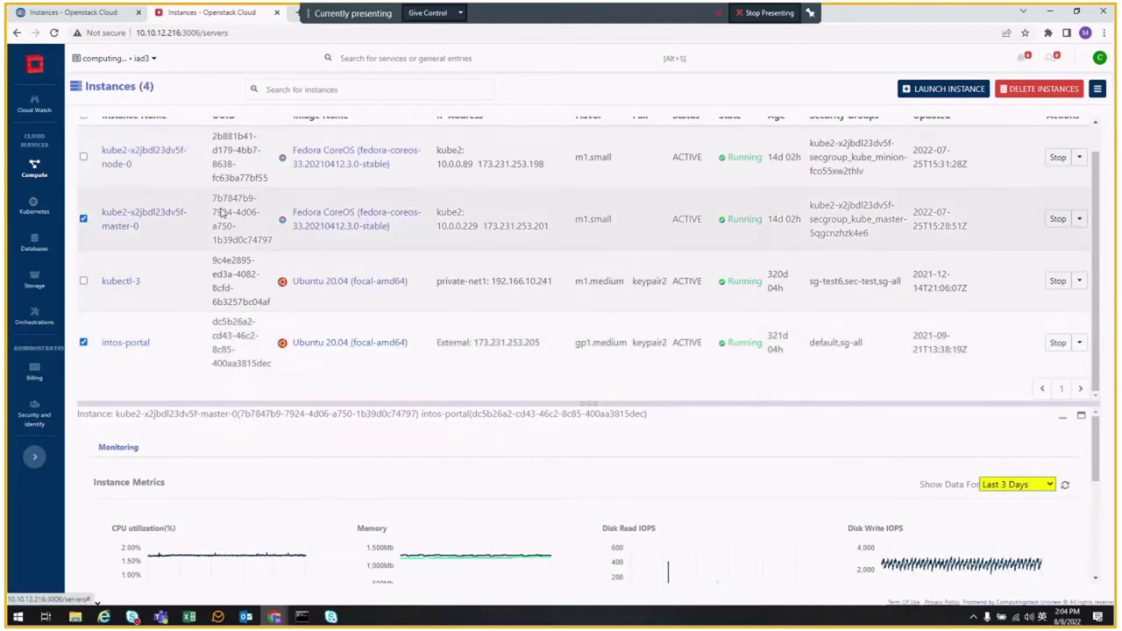
pyautogui.scroll(1, 219, 211)
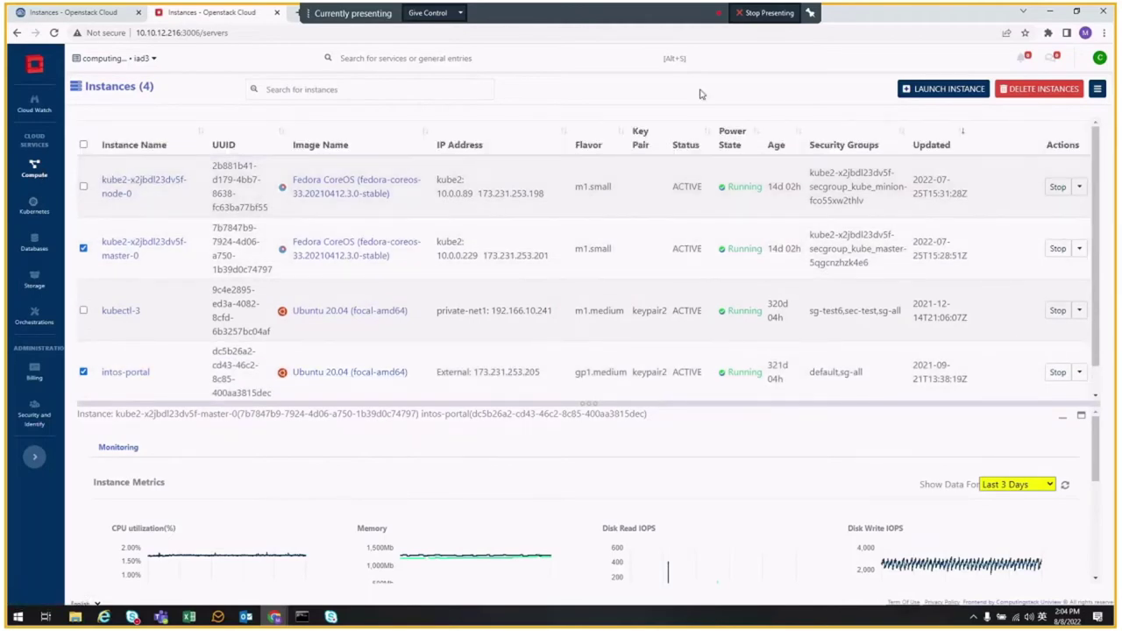
# - Start a new instance launch and browse the own images, volumes and volume snapshots sources
pyautogui.click(944, 91)
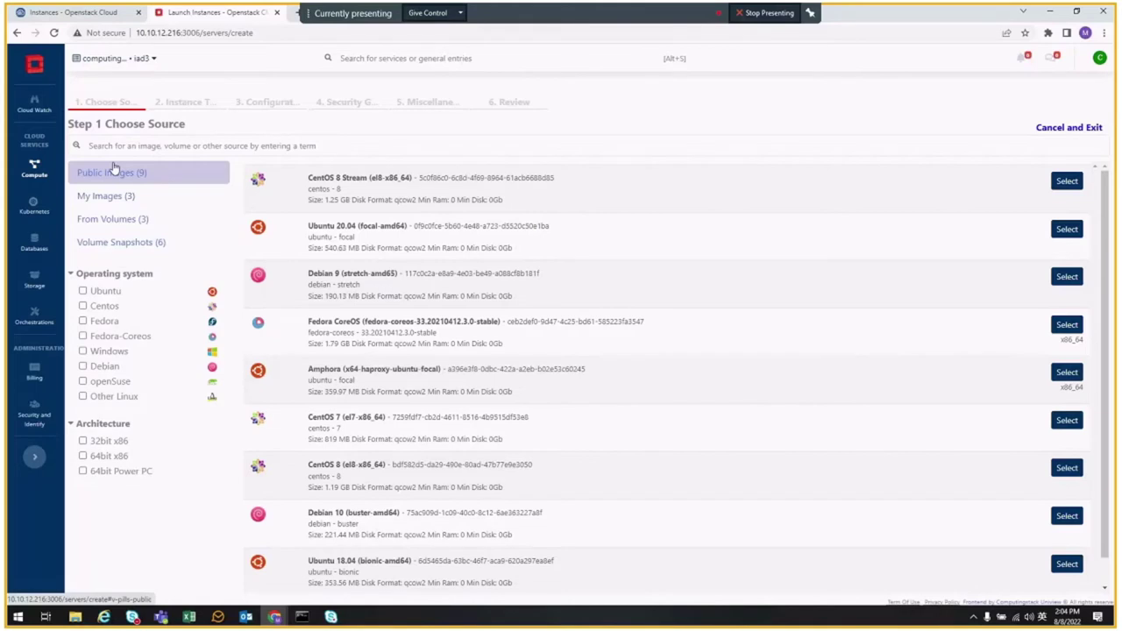
pyautogui.click(99, 197)
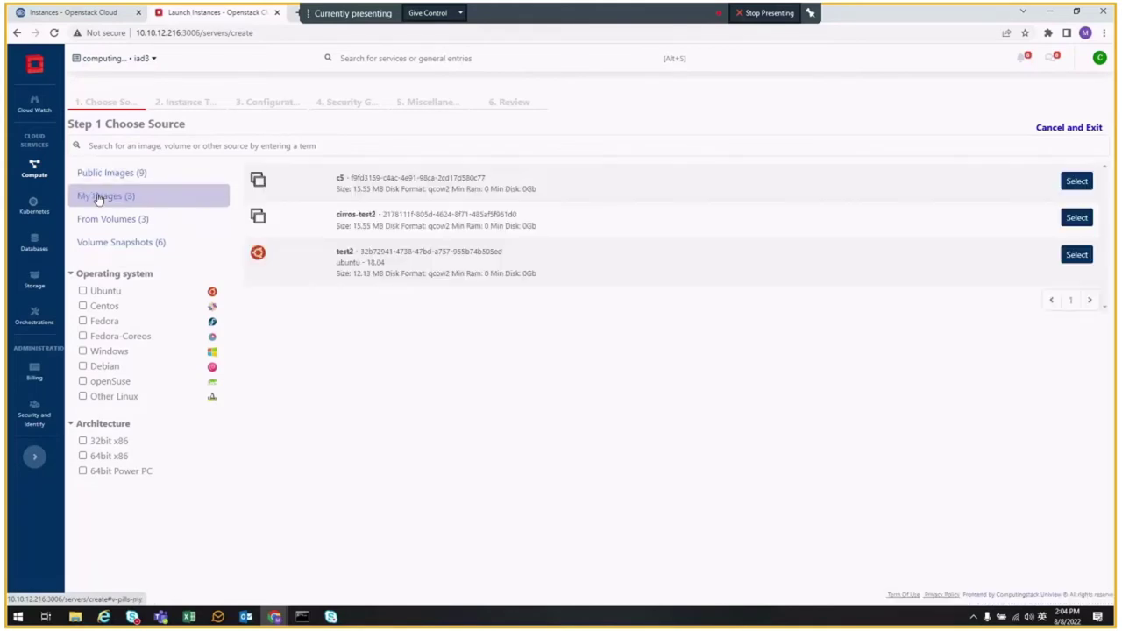
pyautogui.click(98, 220)
pyautogui.click(121, 245)
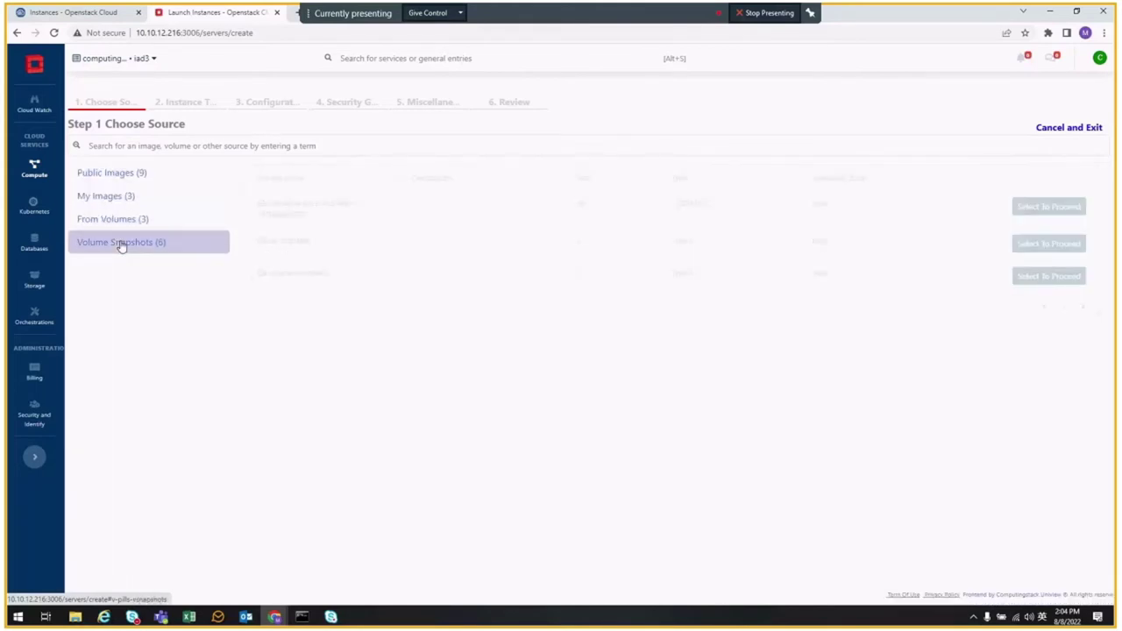
pyautogui.click(118, 220)
pyautogui.click(100, 196)
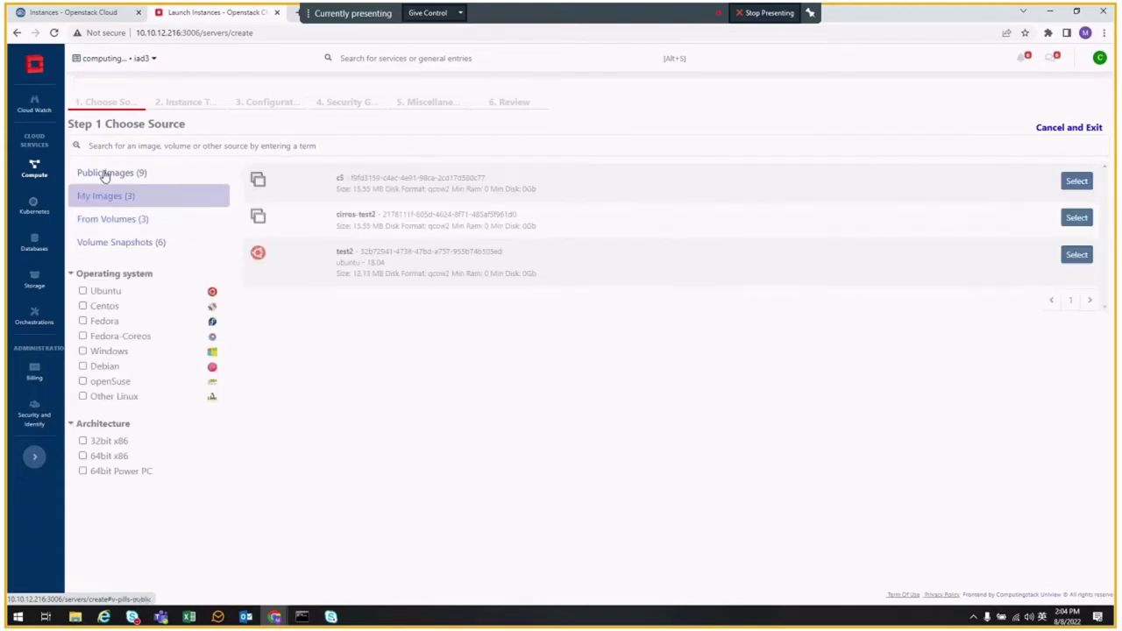
# - Filter public images to CentOS, choose CentOS 8 Stream, and pick the c1.micro instance type
pyautogui.click(103, 173)
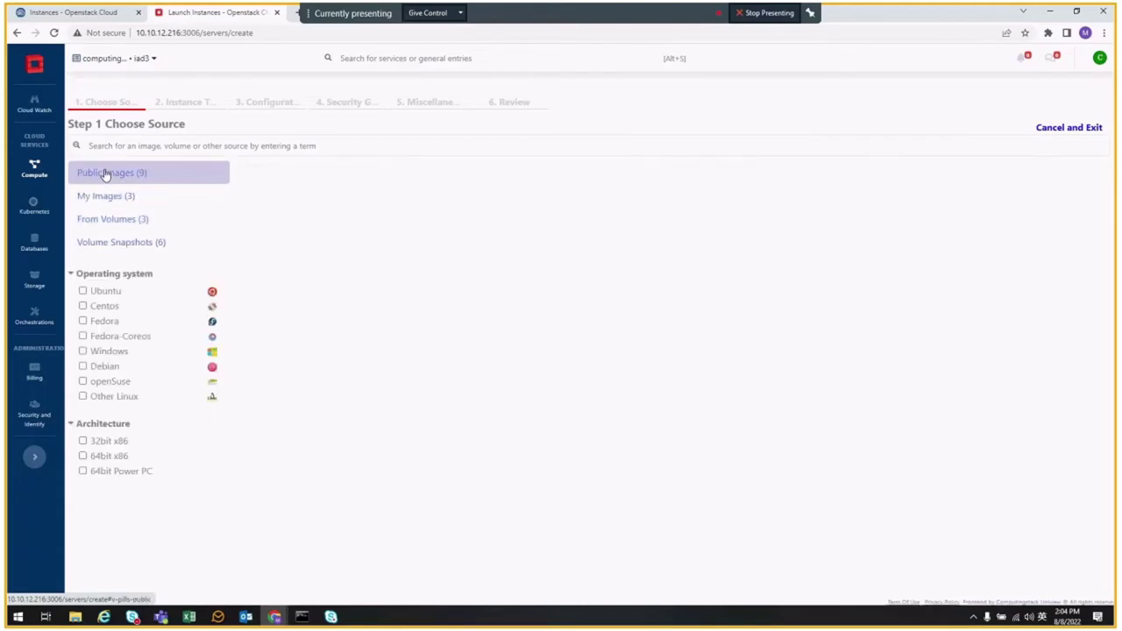
pyautogui.click(82, 307)
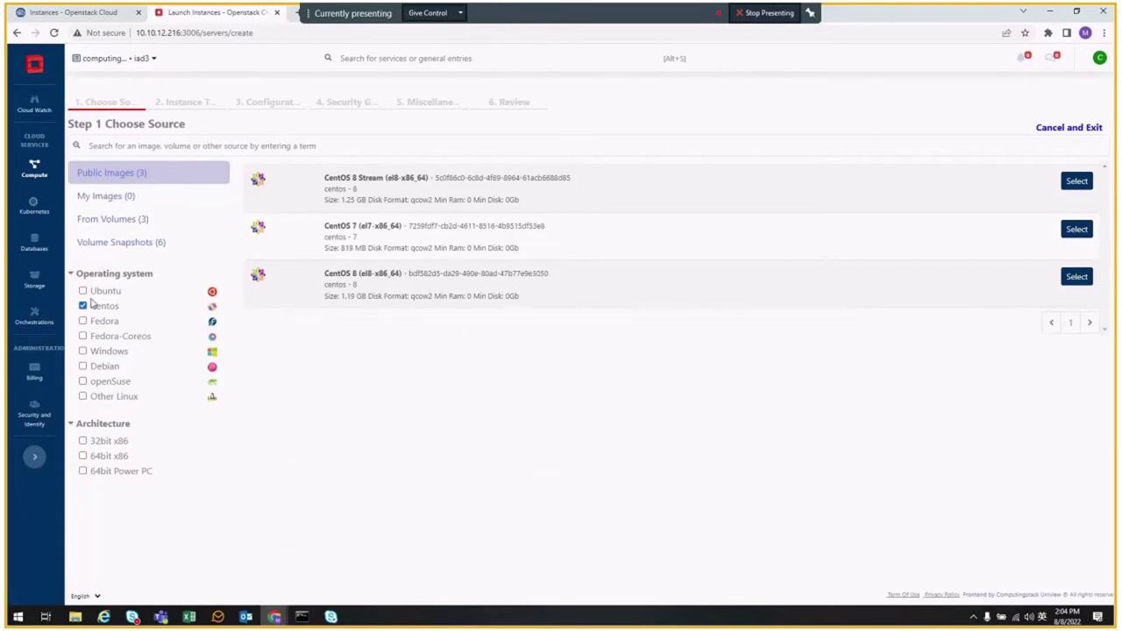
pyautogui.click(82, 291)
pyautogui.click(83, 306)
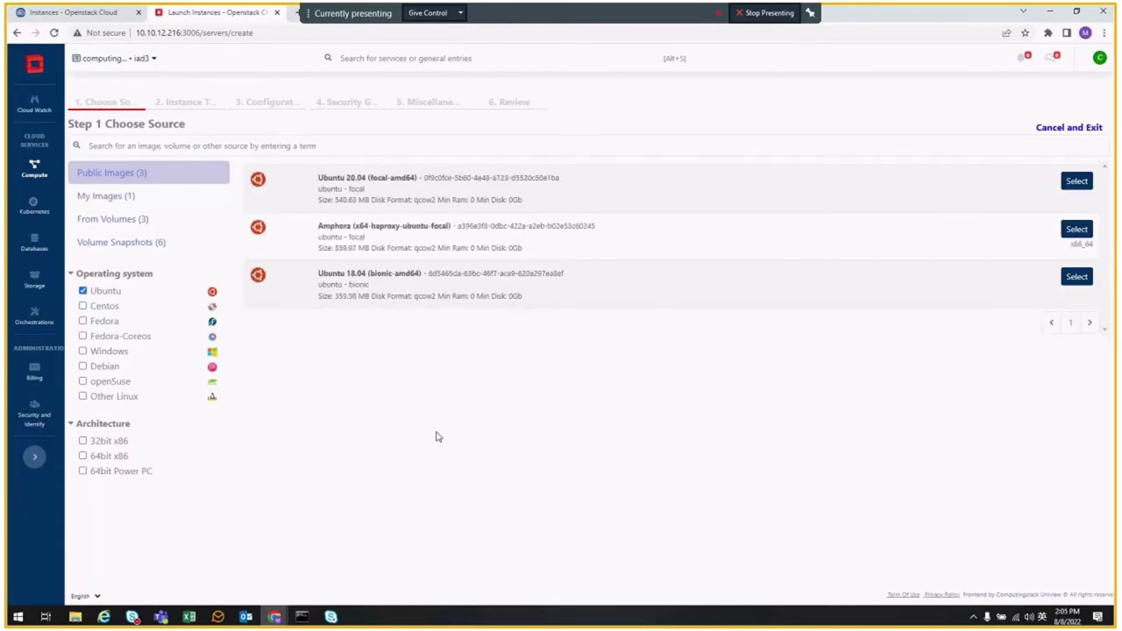
pyautogui.click(82, 306)
pyautogui.click(82, 291)
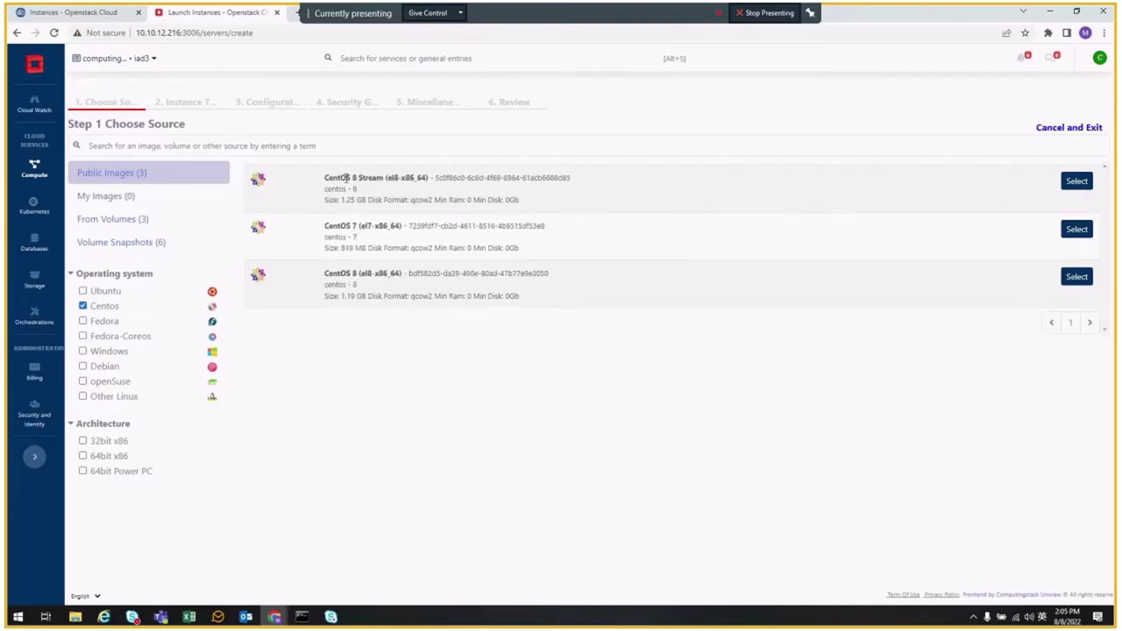
pyautogui.click(1078, 183)
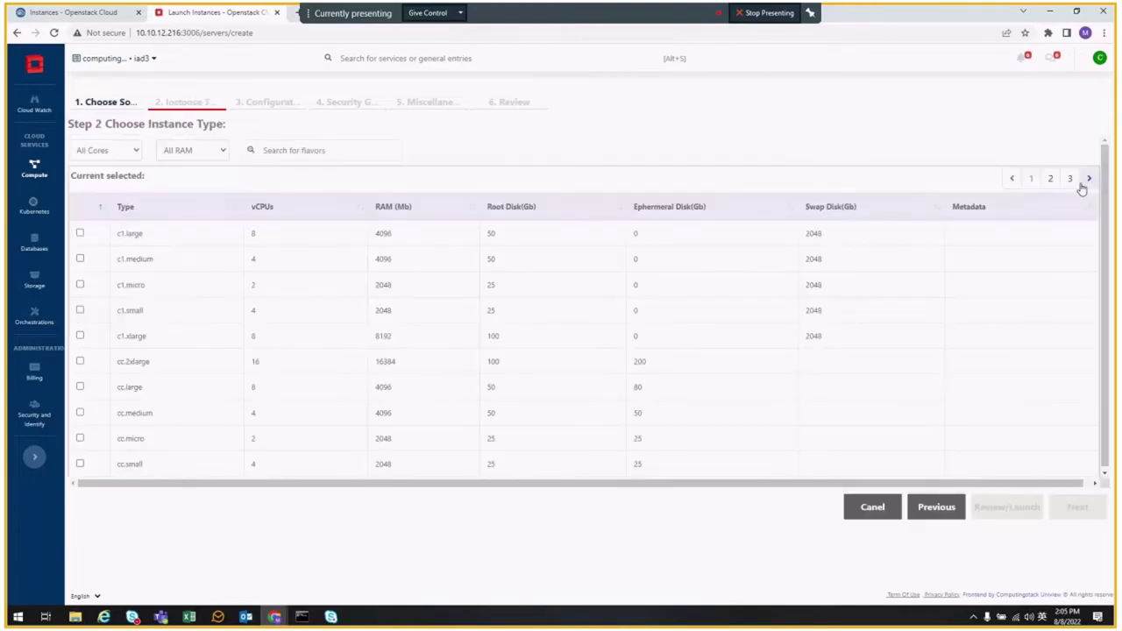
pyautogui.click(80, 287)
# - Name the instance centos-test and assign keypair2
pyautogui.click(1076, 507)
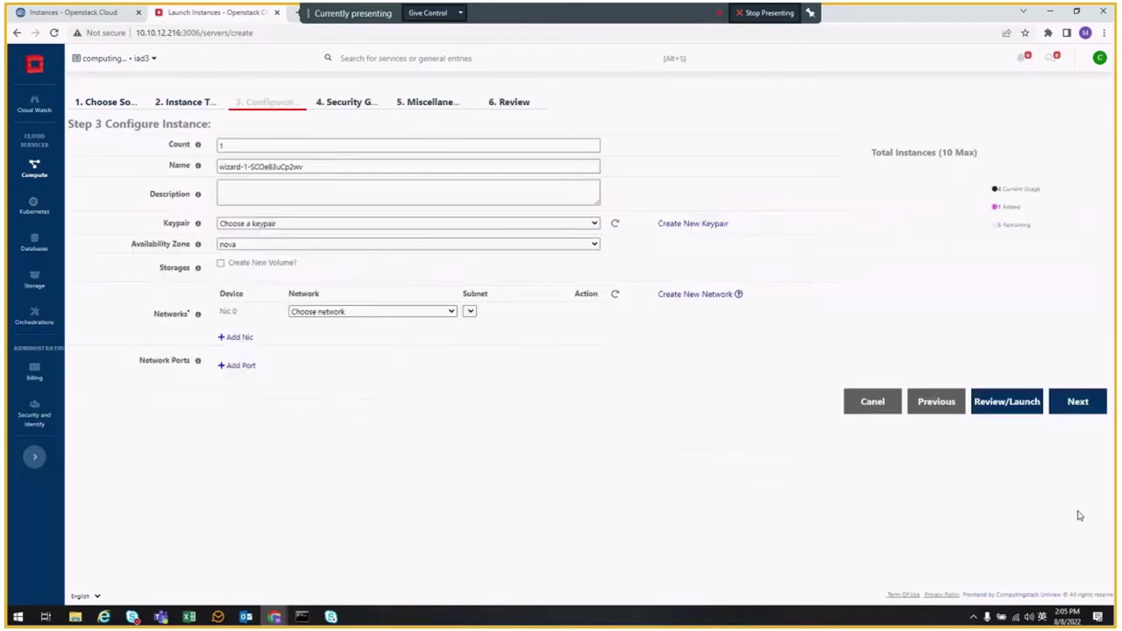
pyautogui.tripleClick(342, 170)
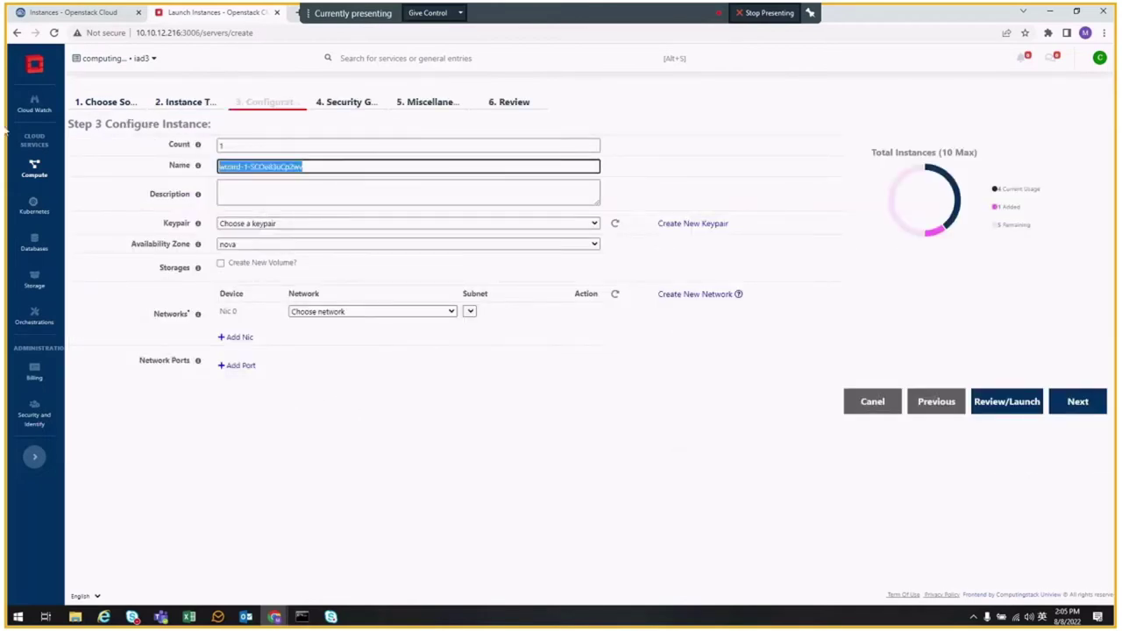
pyautogui.write('centos-test')
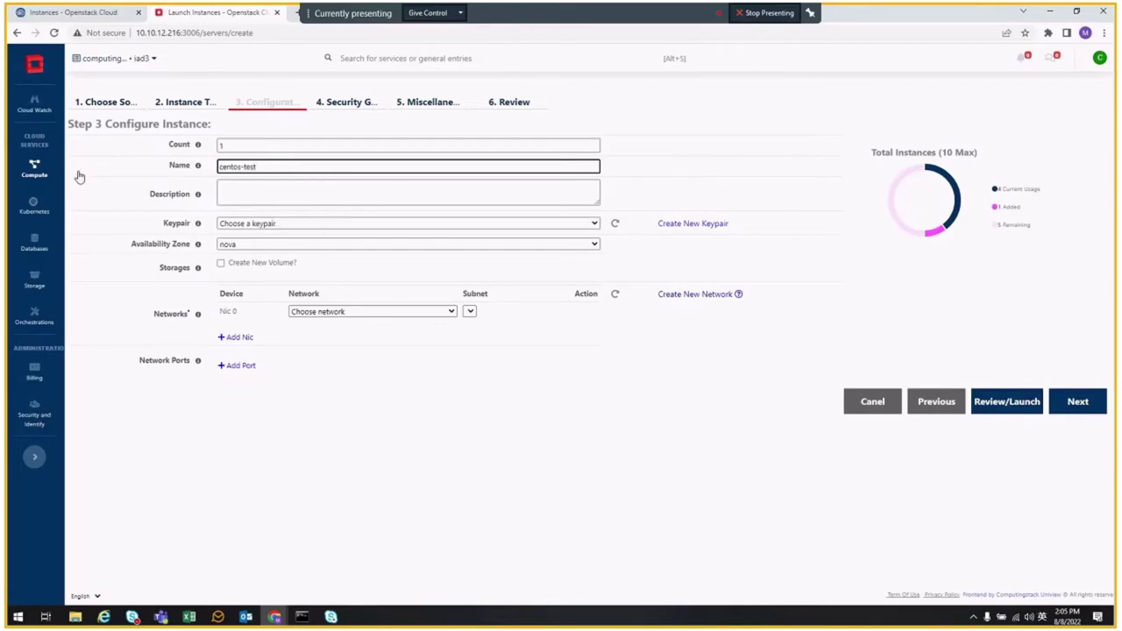
pyautogui.click(272, 225)
pyautogui.click(252, 255)
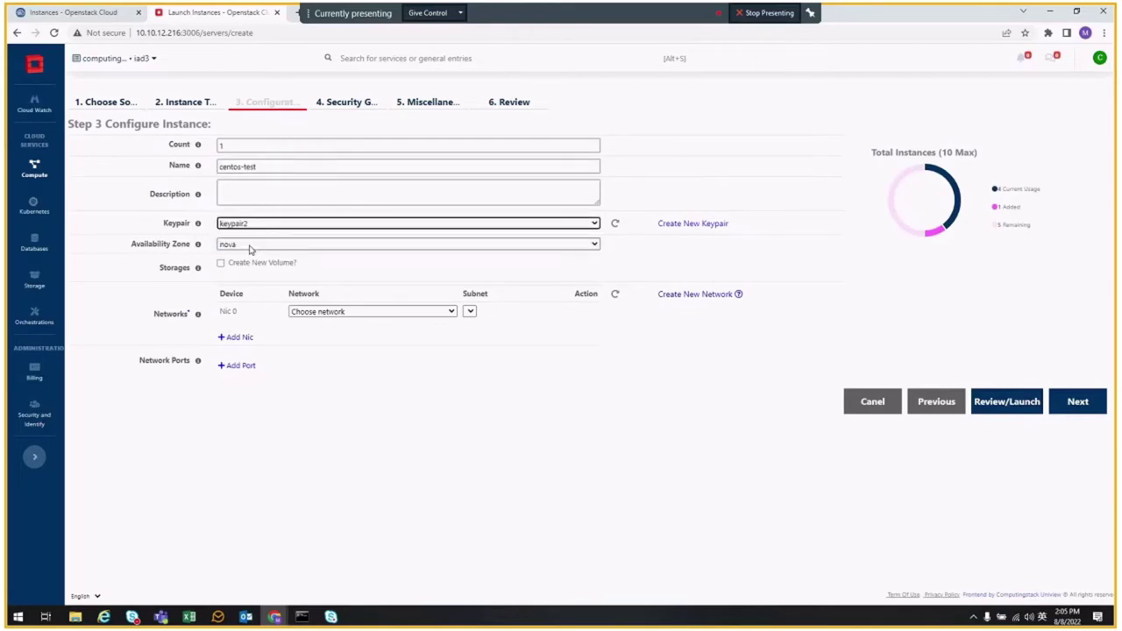
# - Create a new 30 GB volume, left set to delete with the instance
pyautogui.click(246, 264)
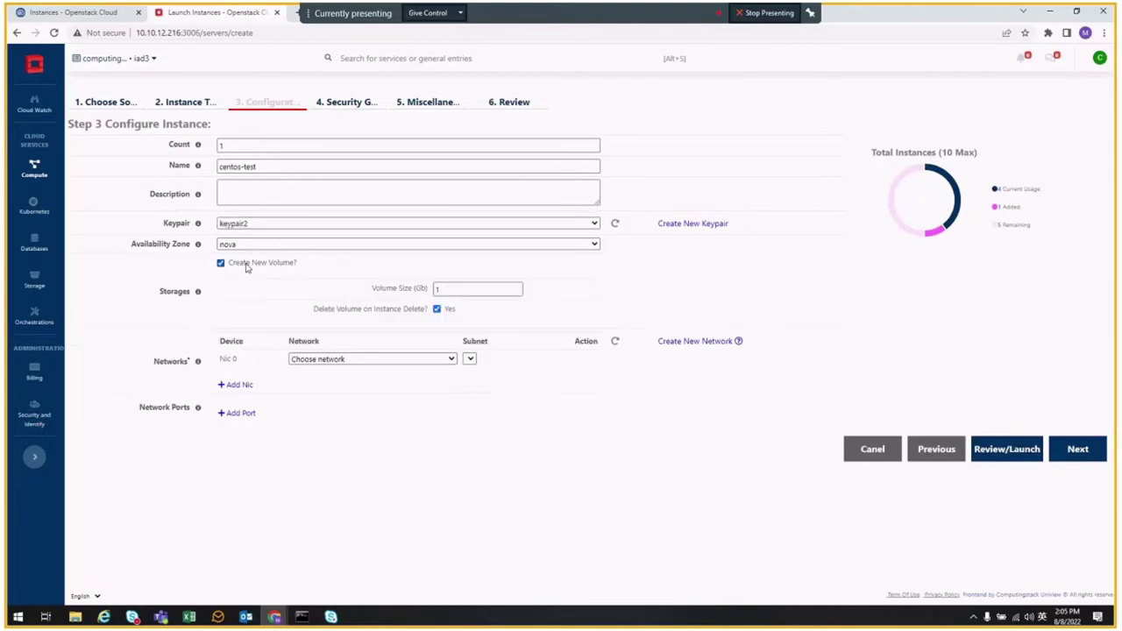
pyautogui.moveTo(460, 292); pyautogui.dragTo(410, 285)
pyautogui.write('30')
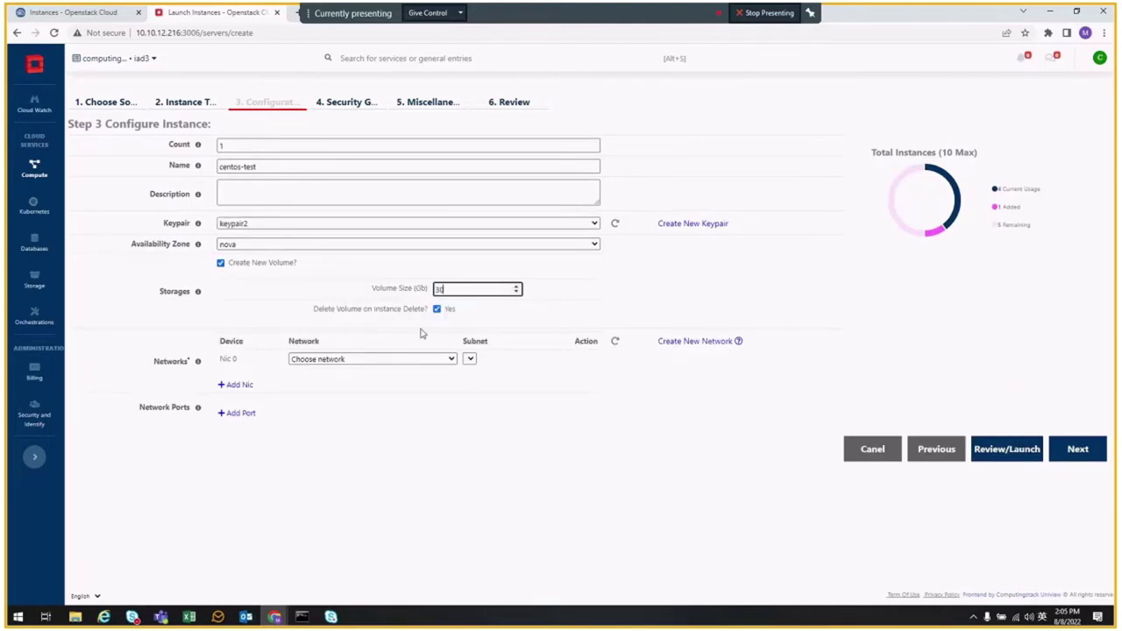
pyautogui.click(437, 310)
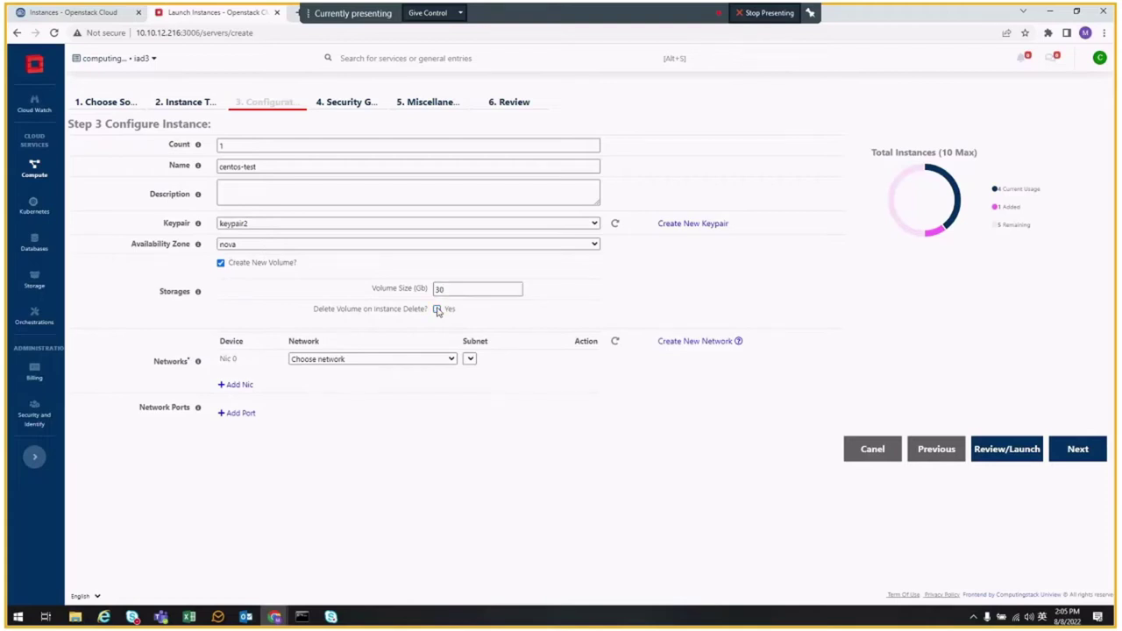
pyautogui.click(436, 309)
# - Choose private-net1 as the instance network instead of network-test5
pyautogui.click(357, 360)
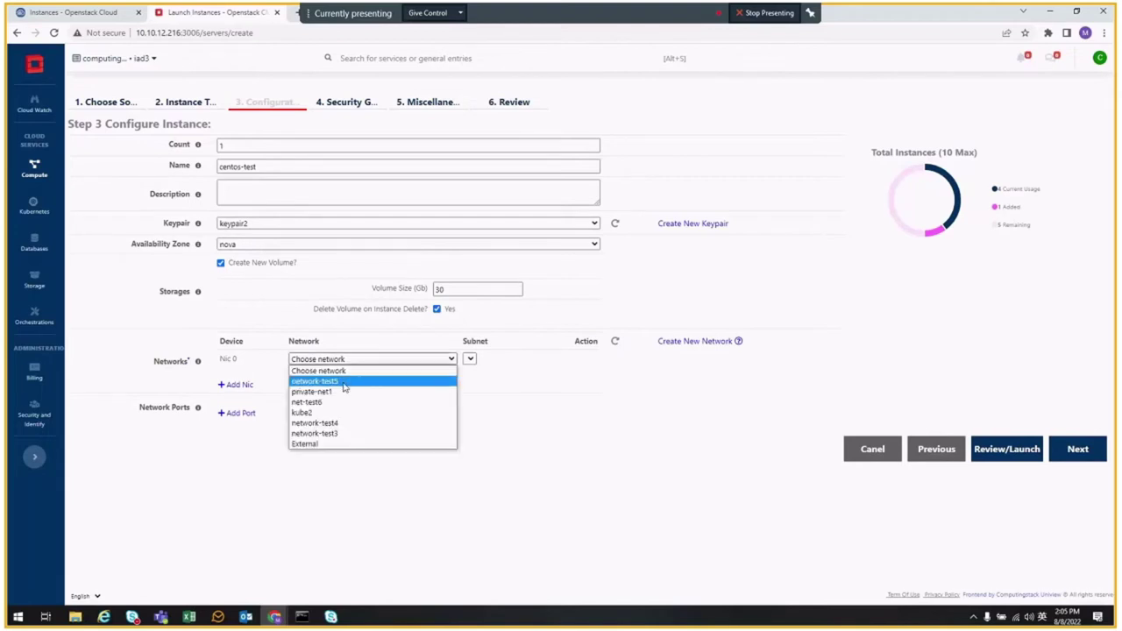
pyautogui.click(345, 384)
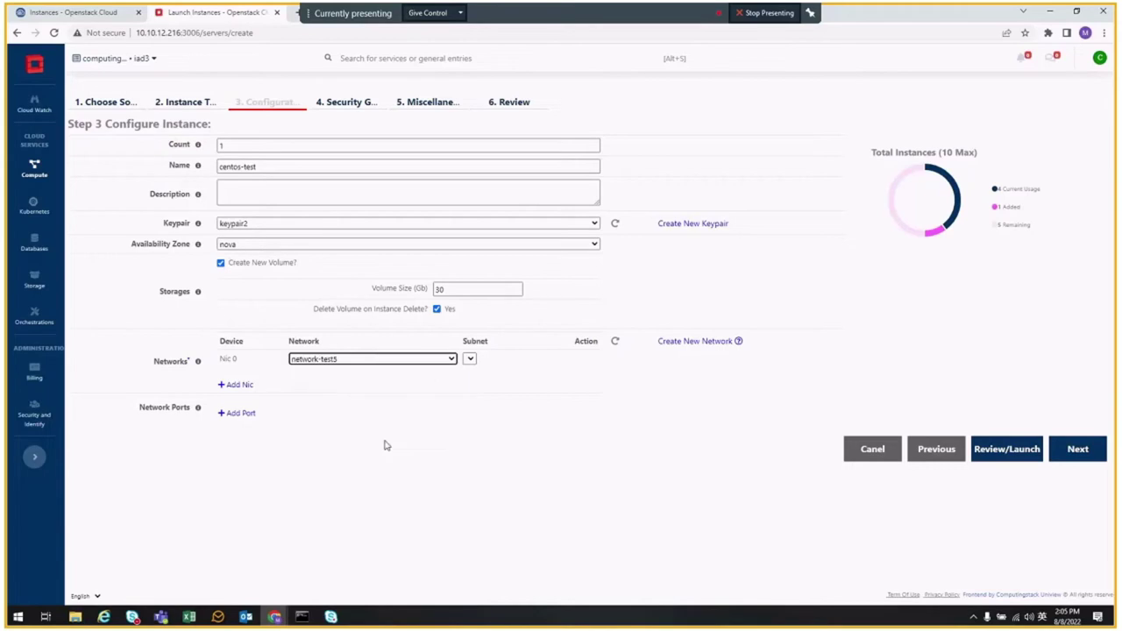
pyautogui.click(338, 359)
pyautogui.click(326, 392)
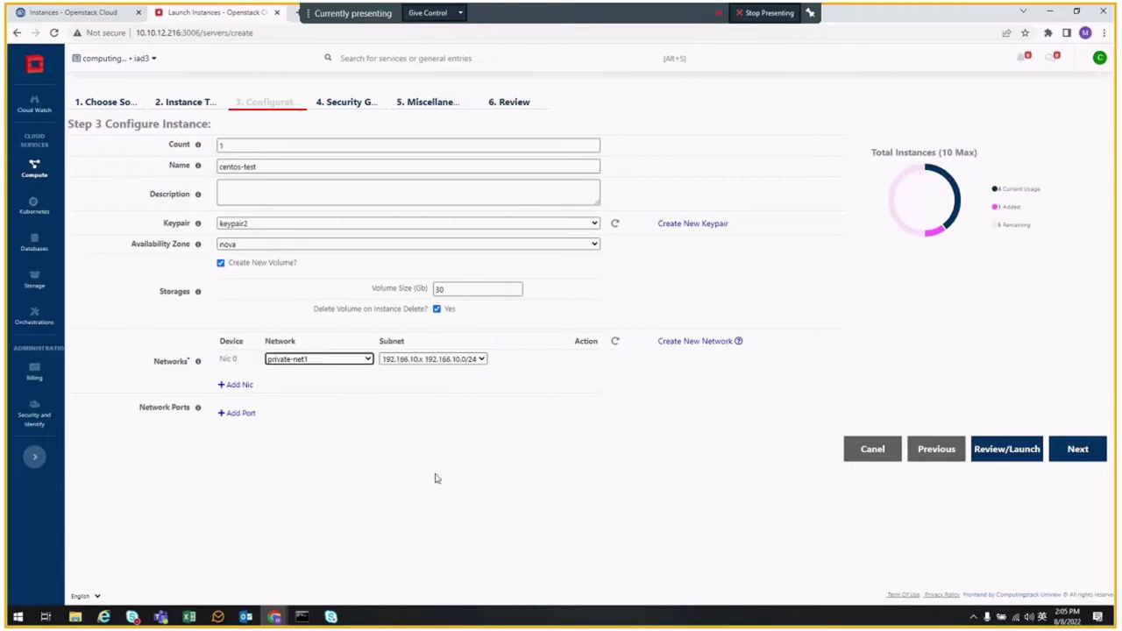
pyautogui.click(1077, 449)
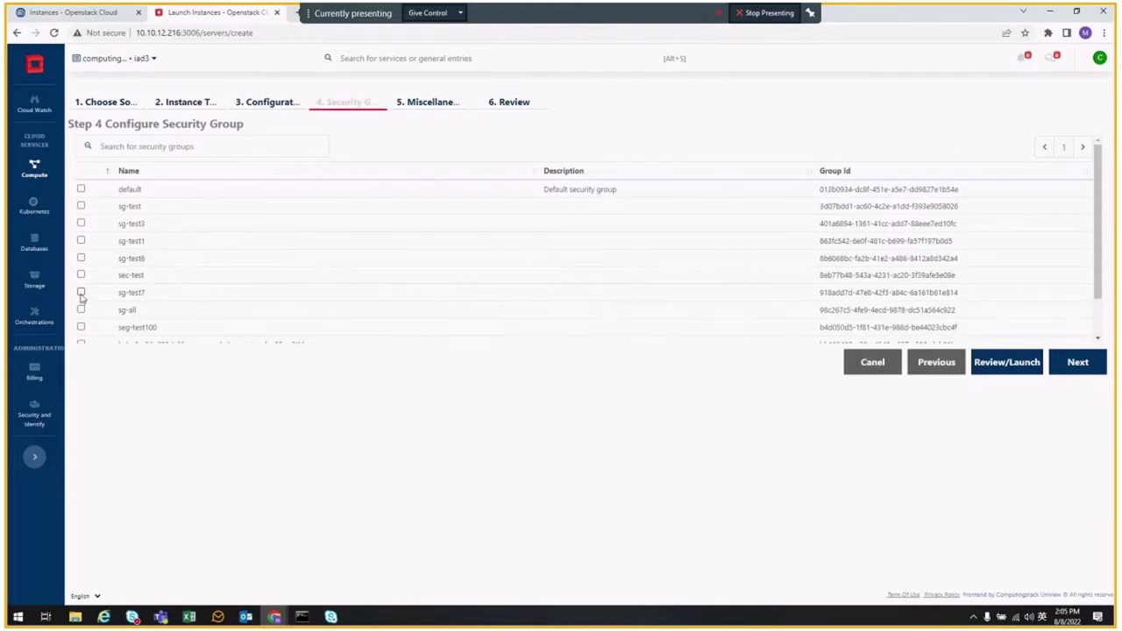
# - Tick the default and sg-all security groups and proceed to Step 5
pyautogui.scroll(-2, 168, 251)
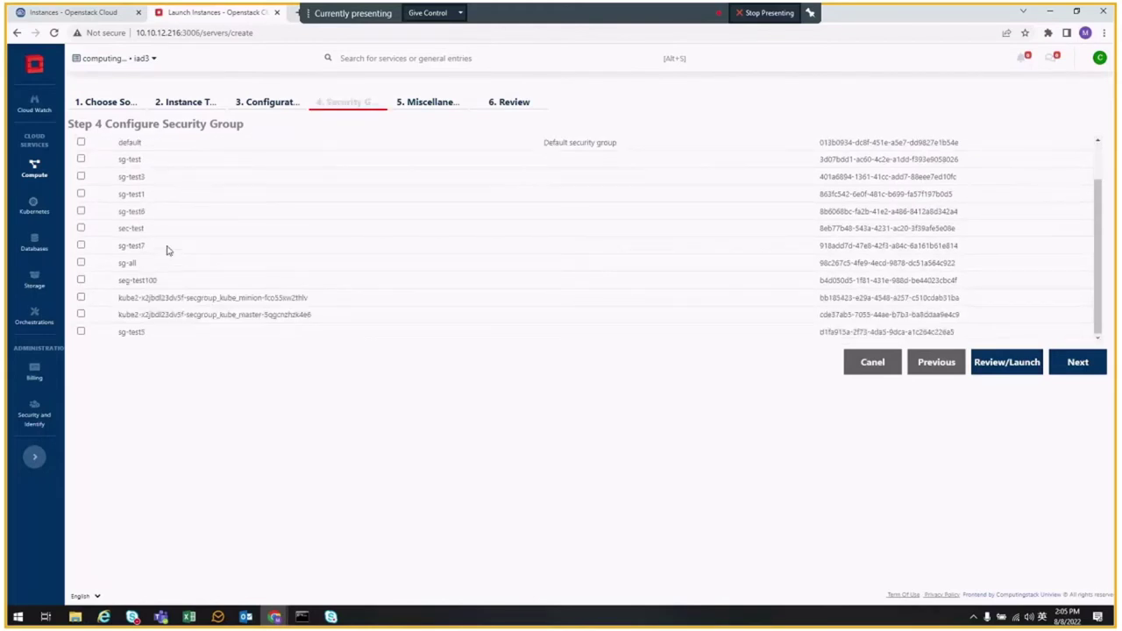
pyautogui.scroll(2, 166, 238)
pyautogui.scroll(-2, 163, 230)
pyautogui.scroll(2, 148, 231)
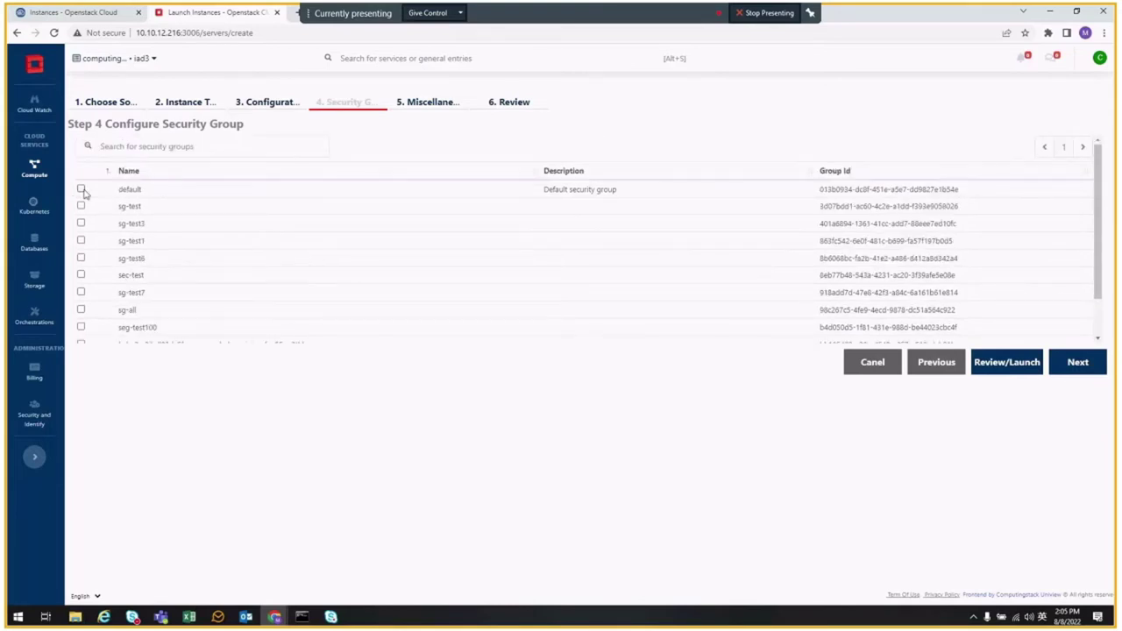
pyautogui.click(81, 190)
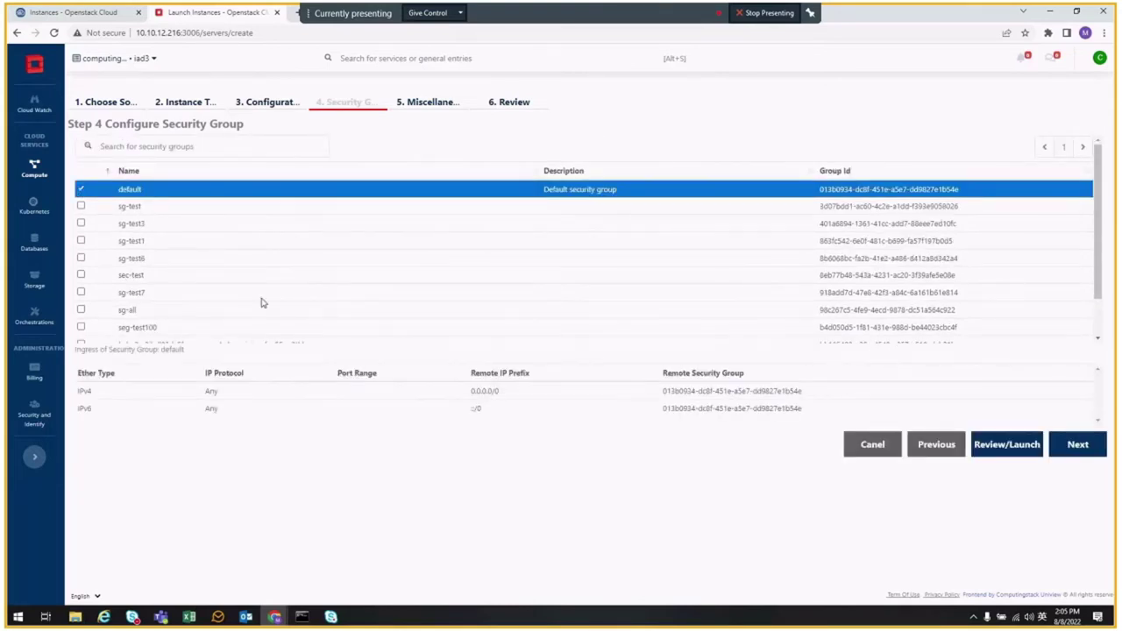
pyautogui.scroll(-1, 163, 263)
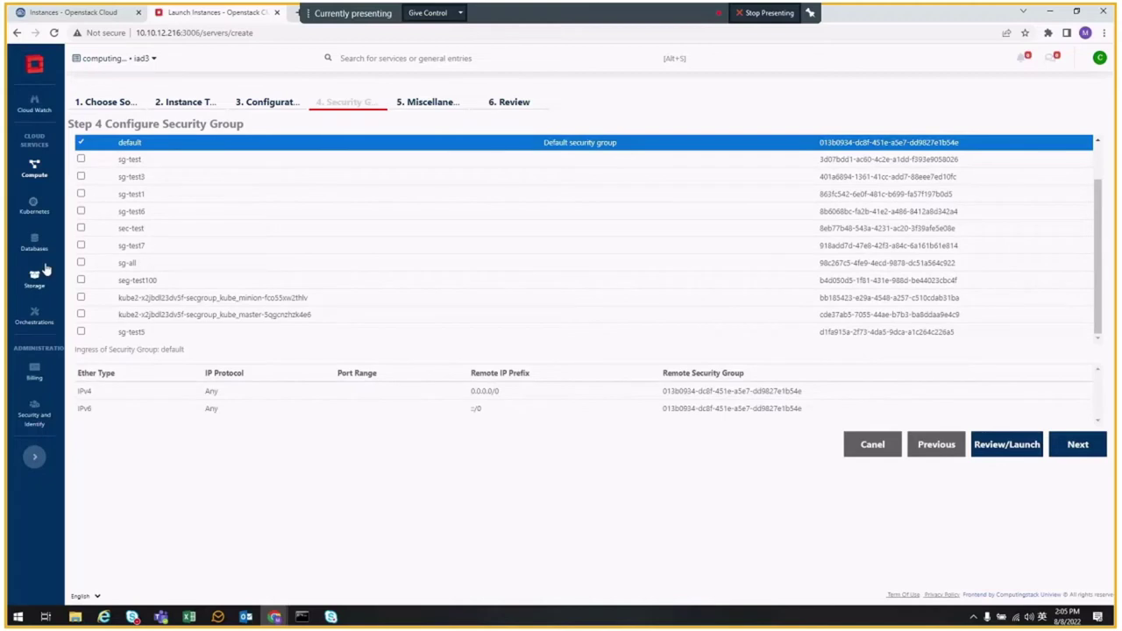
pyautogui.click(81, 262)
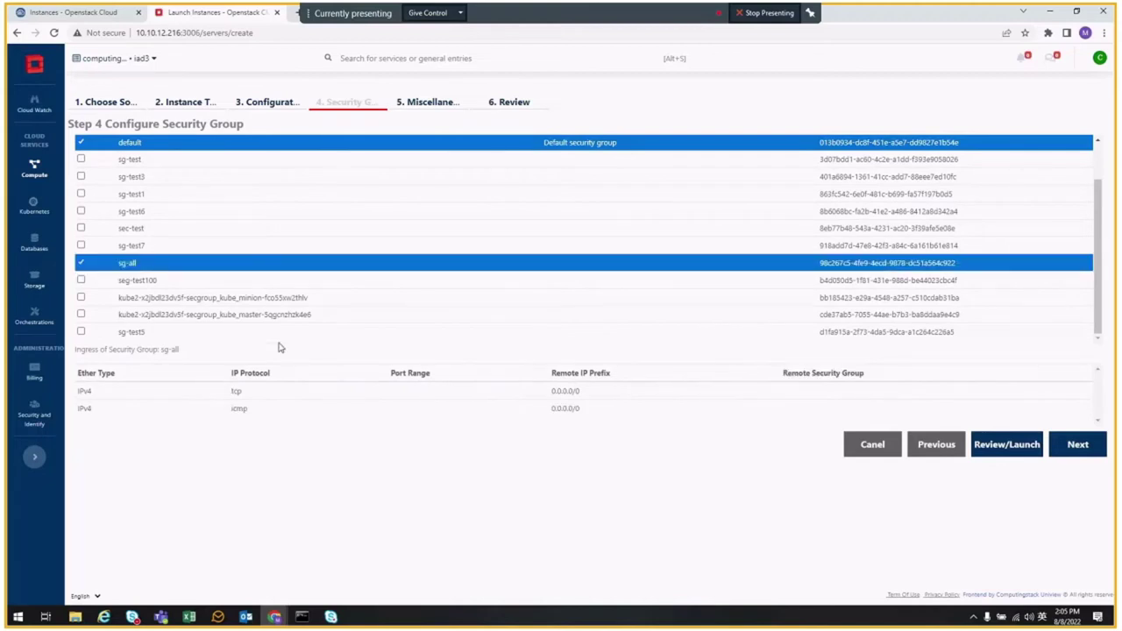
pyautogui.click(1078, 445)
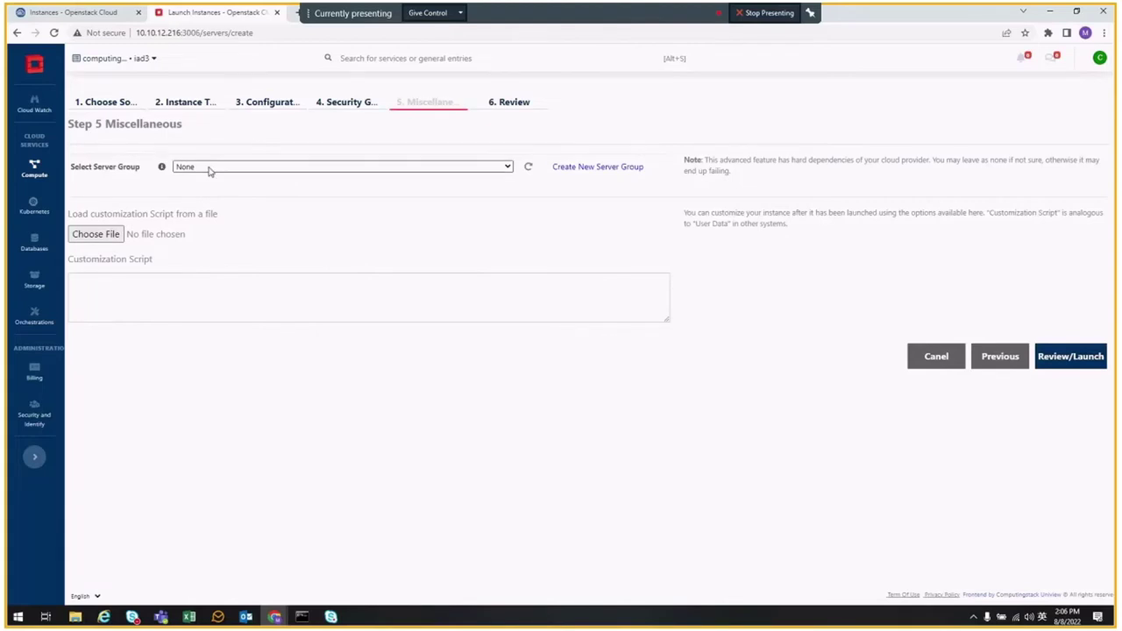
# - Open the Review summary for the centos-test instance and look over its settings
pyautogui.click(1068, 357)
pyautogui.scroll(-2, 459, 325)
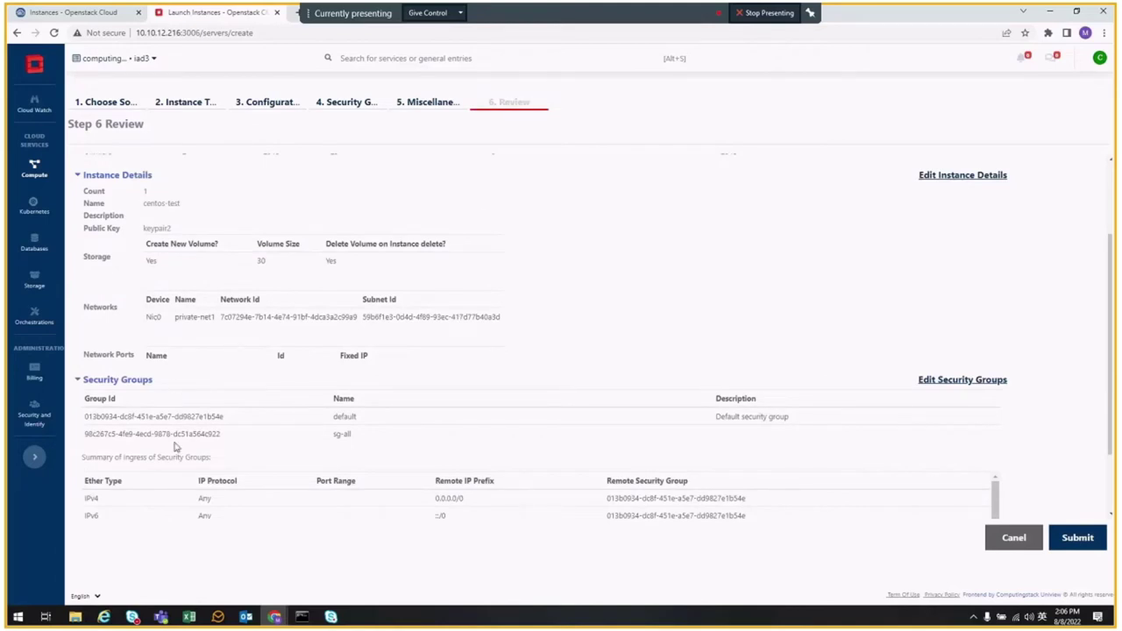
pyautogui.scroll(3, 176, 390)
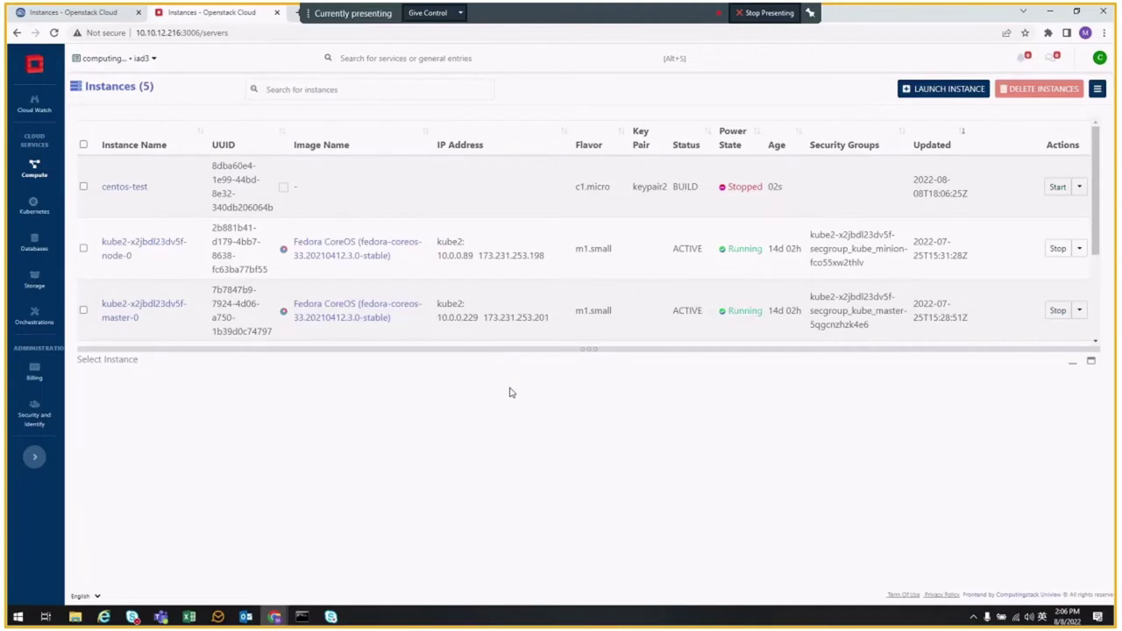
# - Reload the Instances list so centos-test shows the default and sg-all security groups
pyautogui.press('F5')
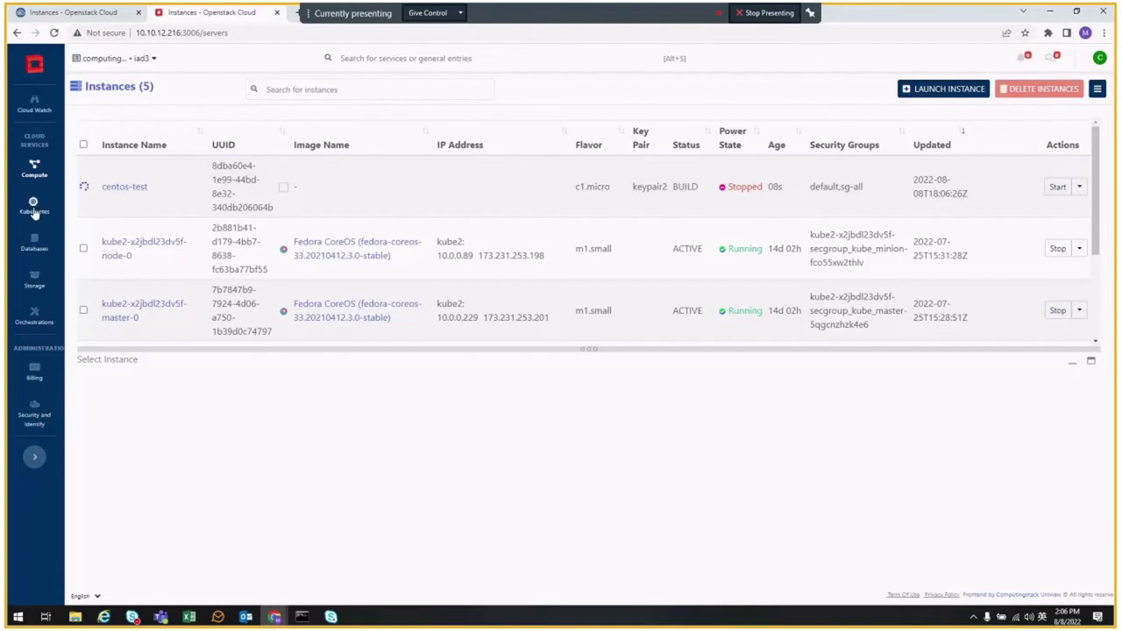
pyautogui.moveTo(34, 279)
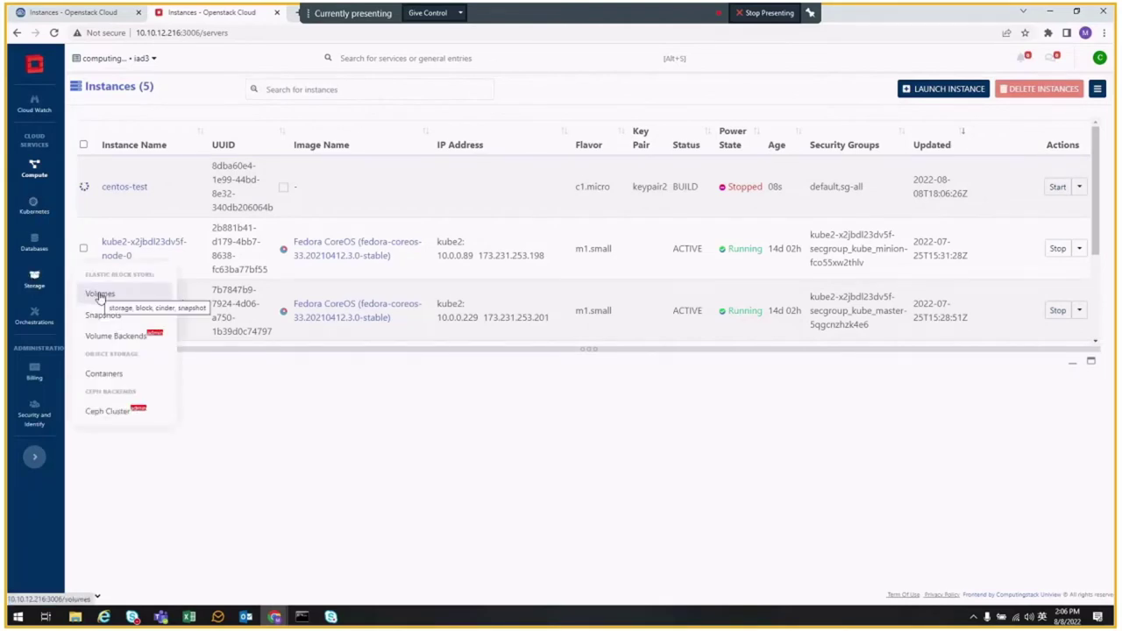
# - Open Storage > Volumes and reload it to check the new 30 GB volume's downloading status
pyautogui.click(100, 295)
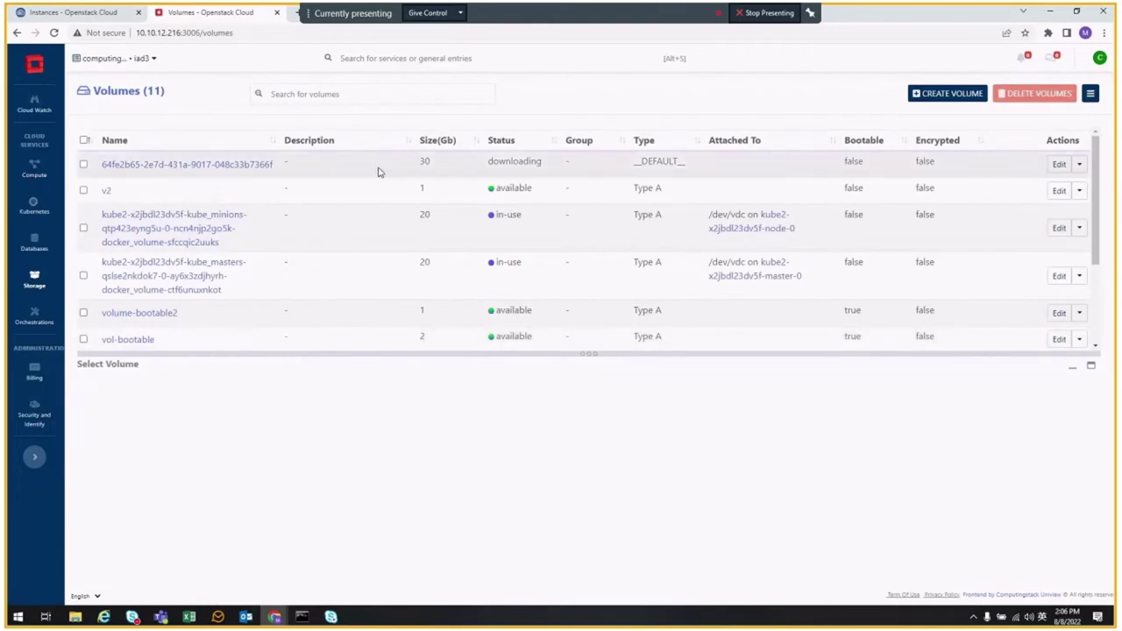
pyautogui.moveTo(489, 161); pyautogui.dragTo(539, 167)
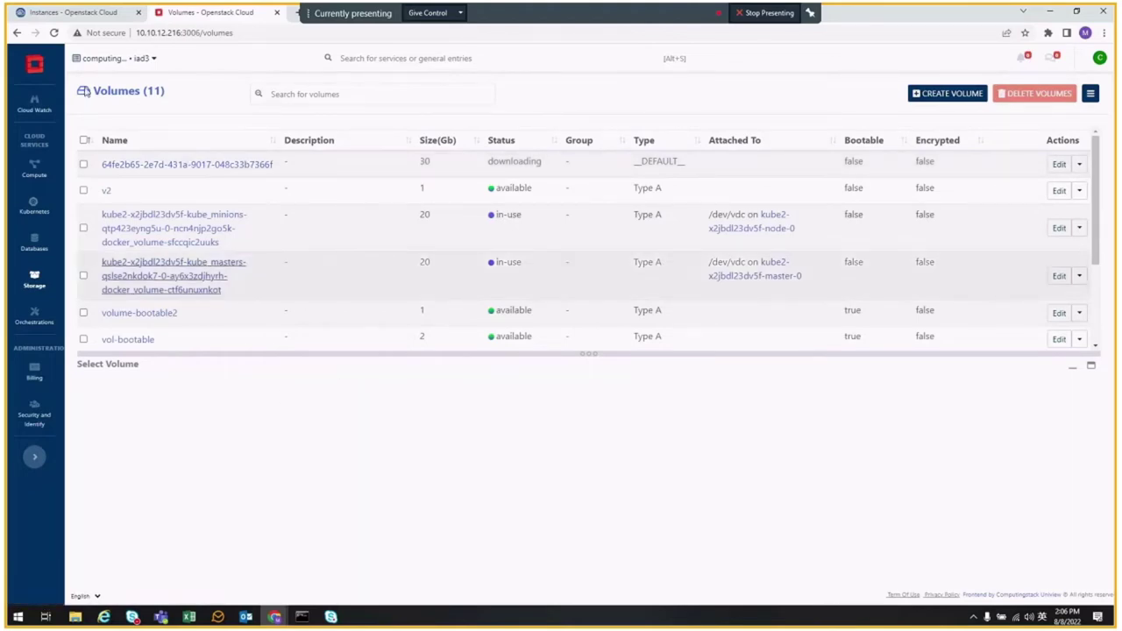
pyautogui.press('F5')
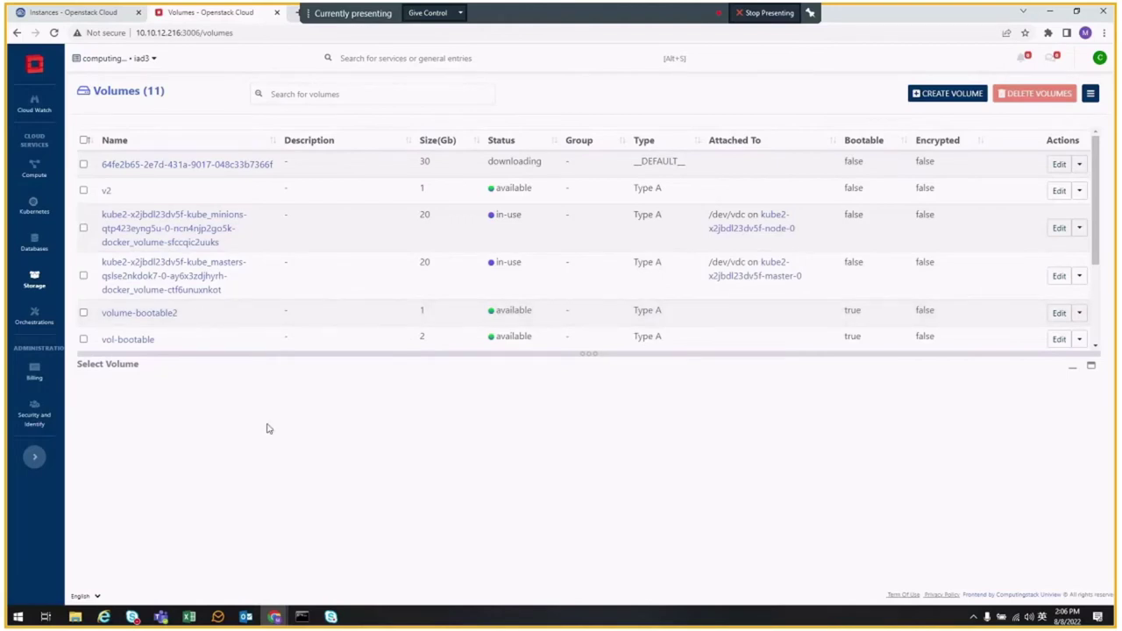
# - Open kube2 from the Kubernetes Clusters list and show its Nodes/Resources tab
pyautogui.moveTo(34, 208)
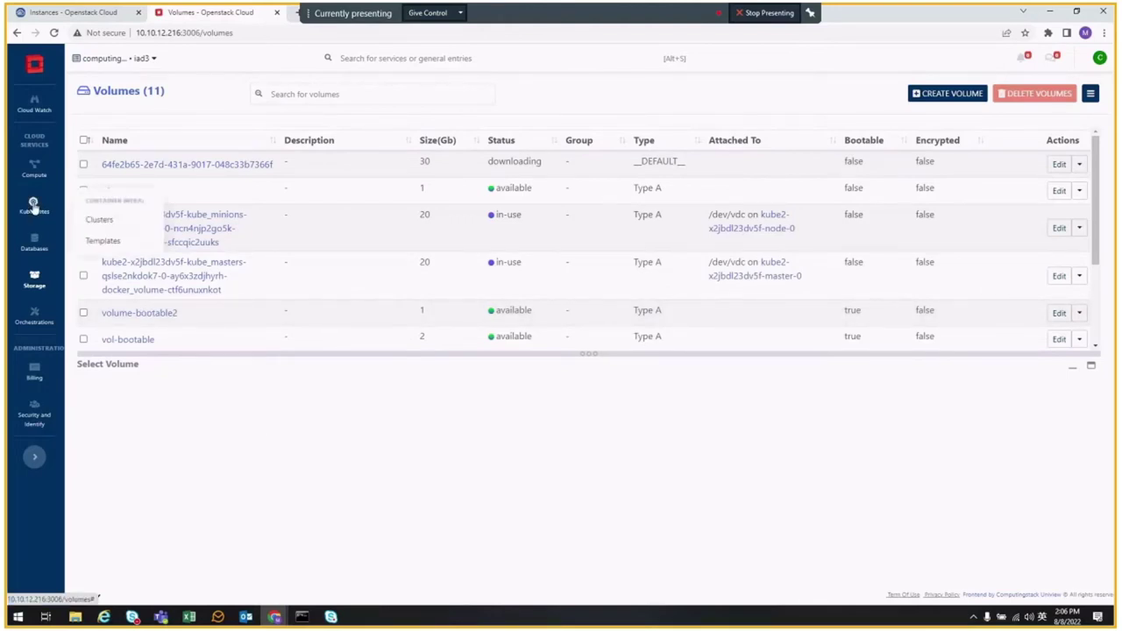
pyautogui.click(98, 218)
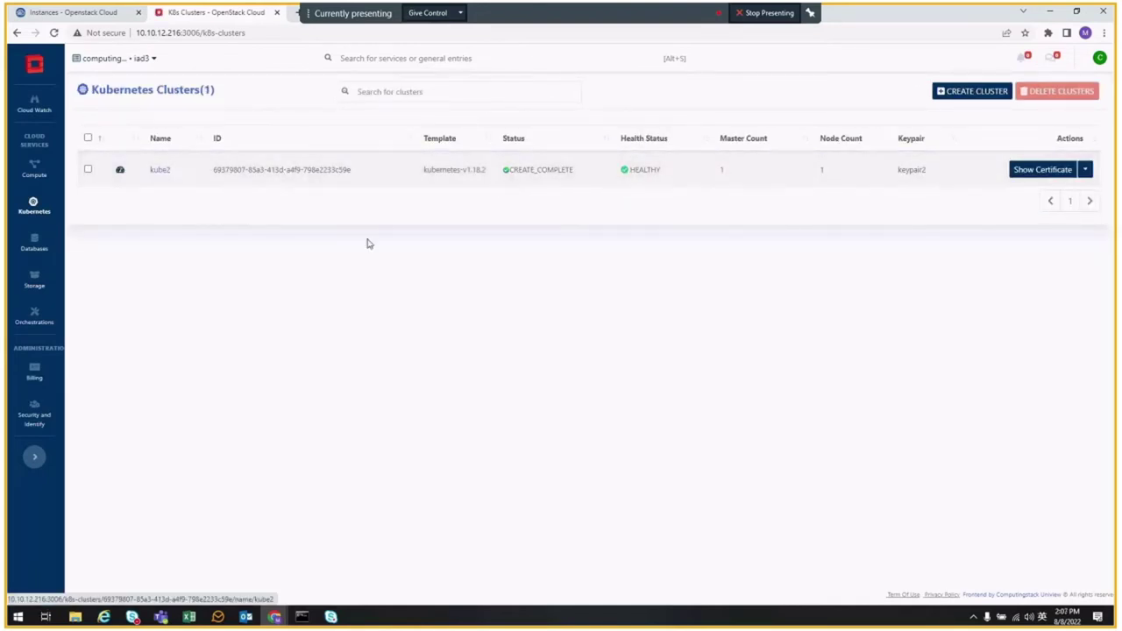
pyautogui.click(160, 171)
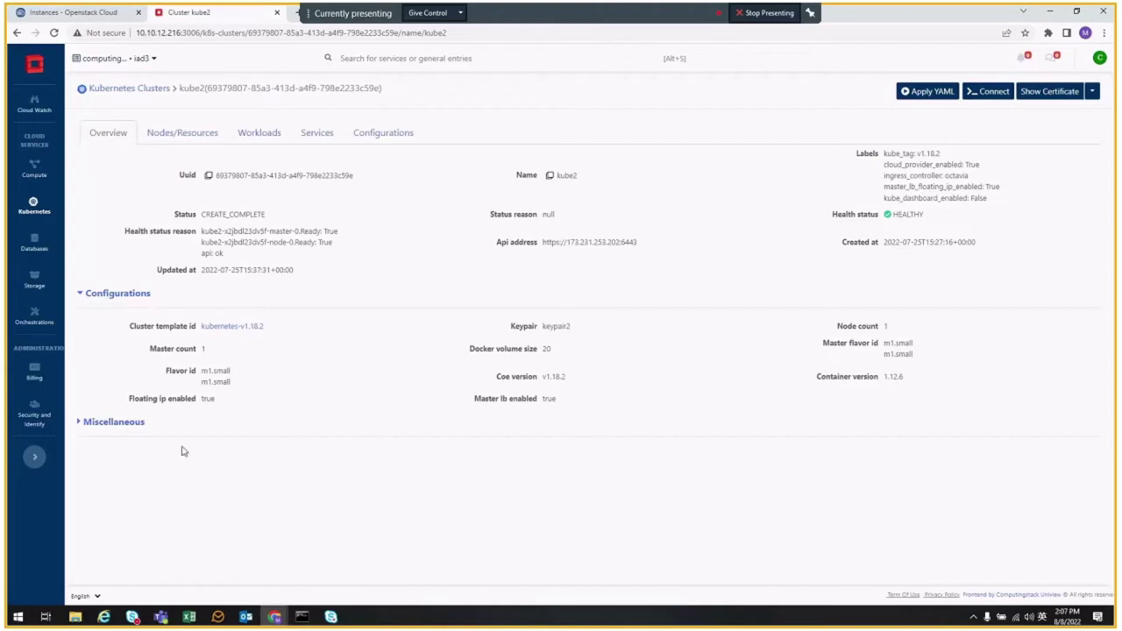
pyautogui.click(164, 137)
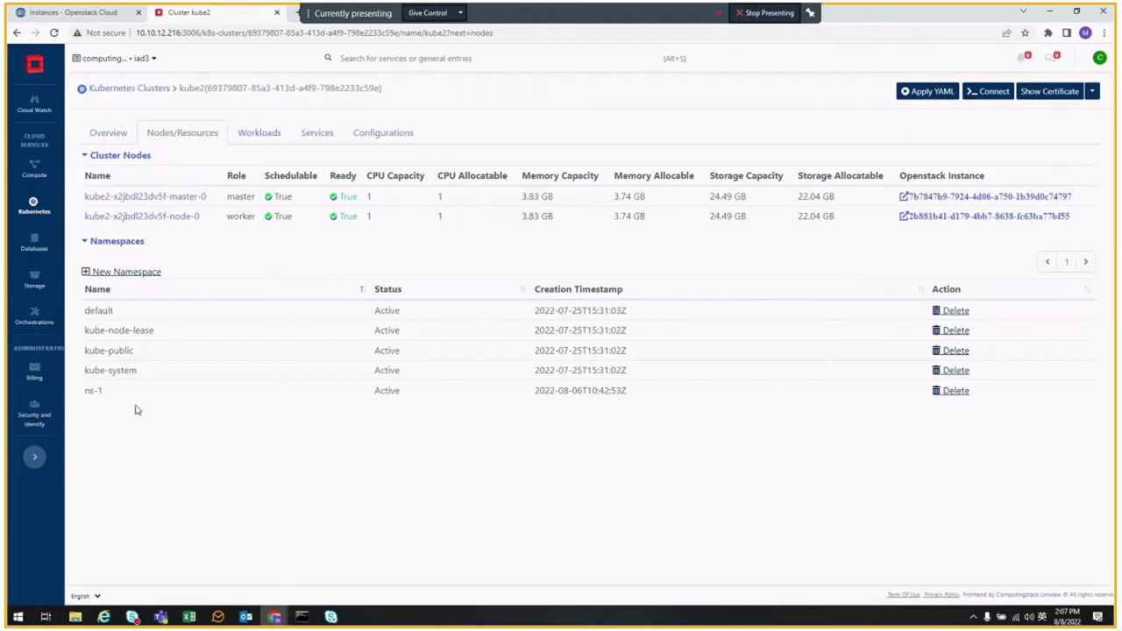
# - Create the namespace oip-mexico-day through the Create Namespace dialog
pyautogui.click(137, 273)
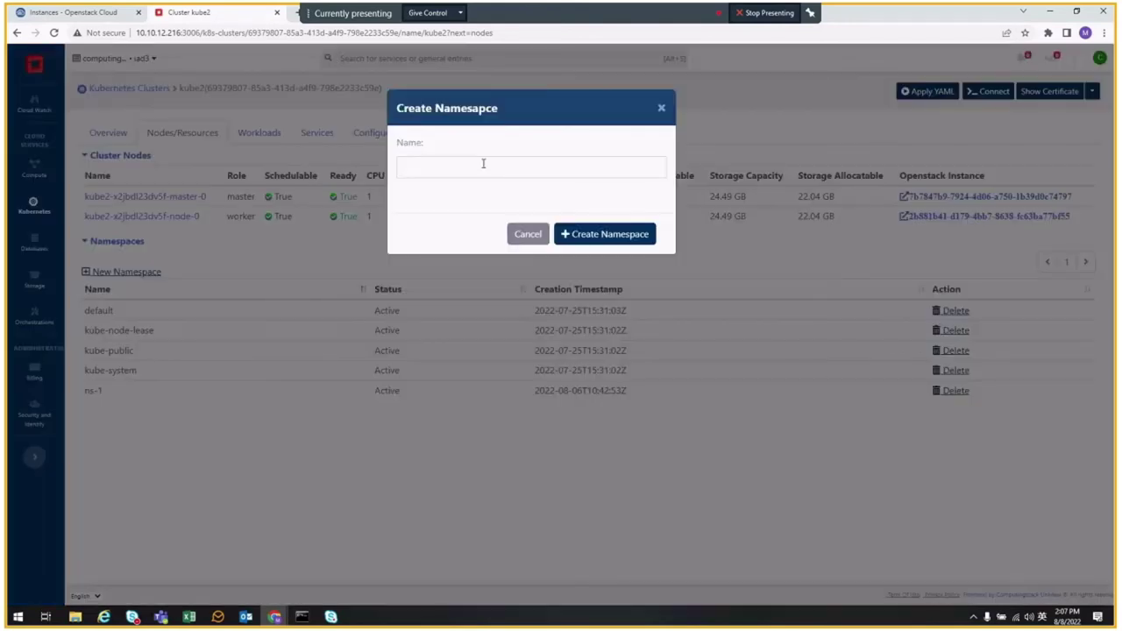
pyautogui.click(483, 163)
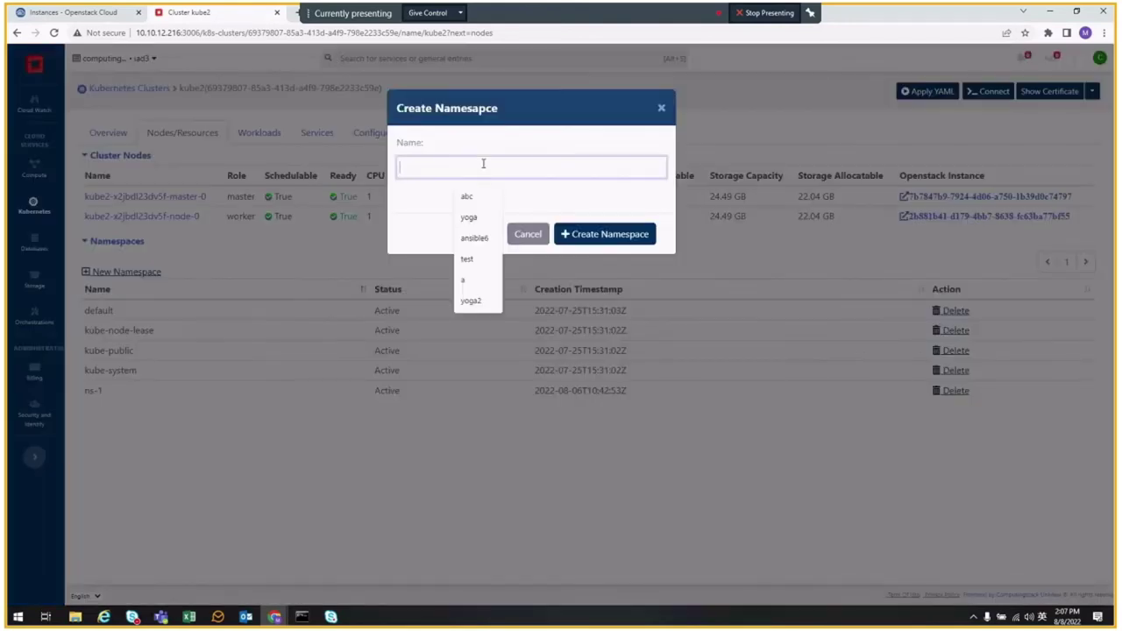
pyautogui.write('mexico-day')
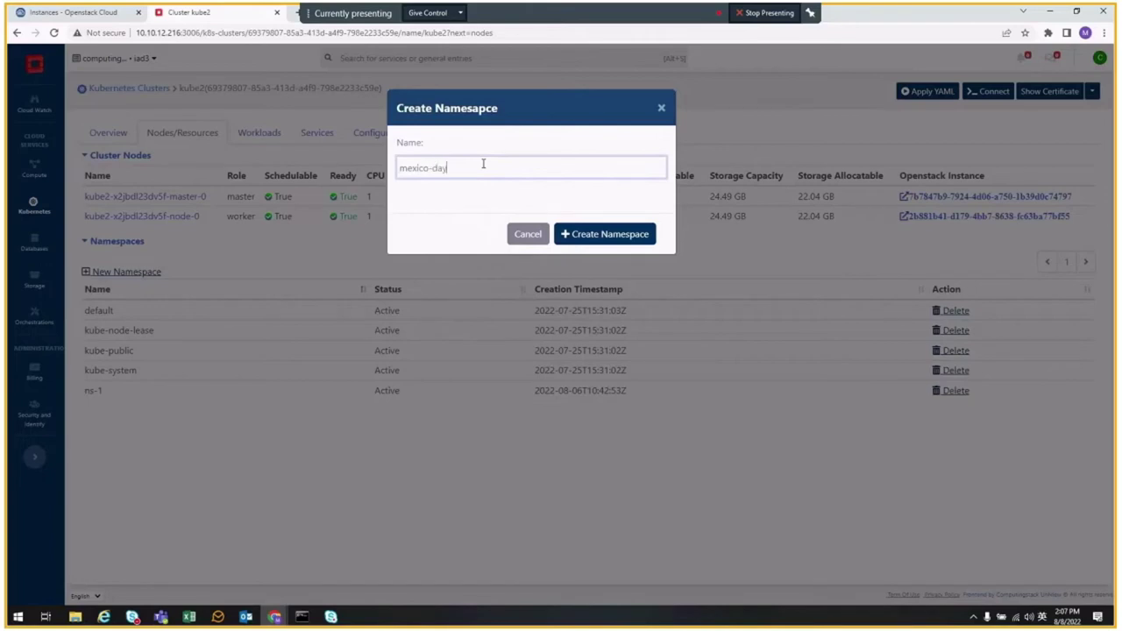
pyautogui.hotkey('ctrl', 'a')
pyautogui.press('BackSpace')
pyautogui.write('io')
pyautogui.press('BackSpace')
pyautogui.press('BackSpace')
pyautogui.write('oip-')
pyautogui.click(642, 242)
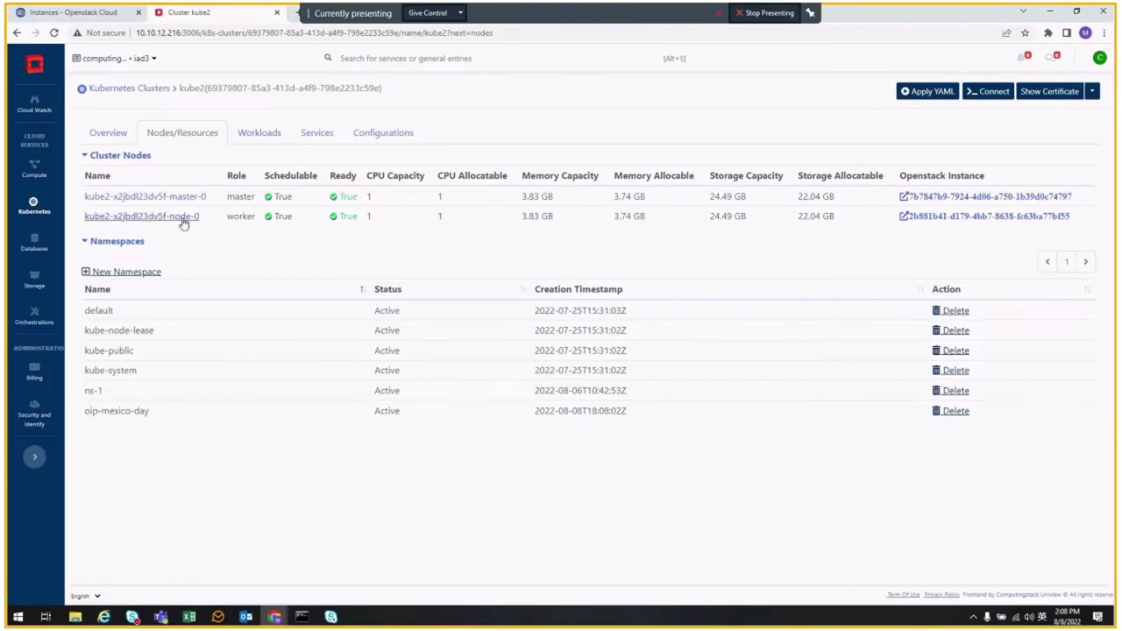
# - Open the master-0 node and view its Details and YAML tabs
pyautogui.click(136, 198)
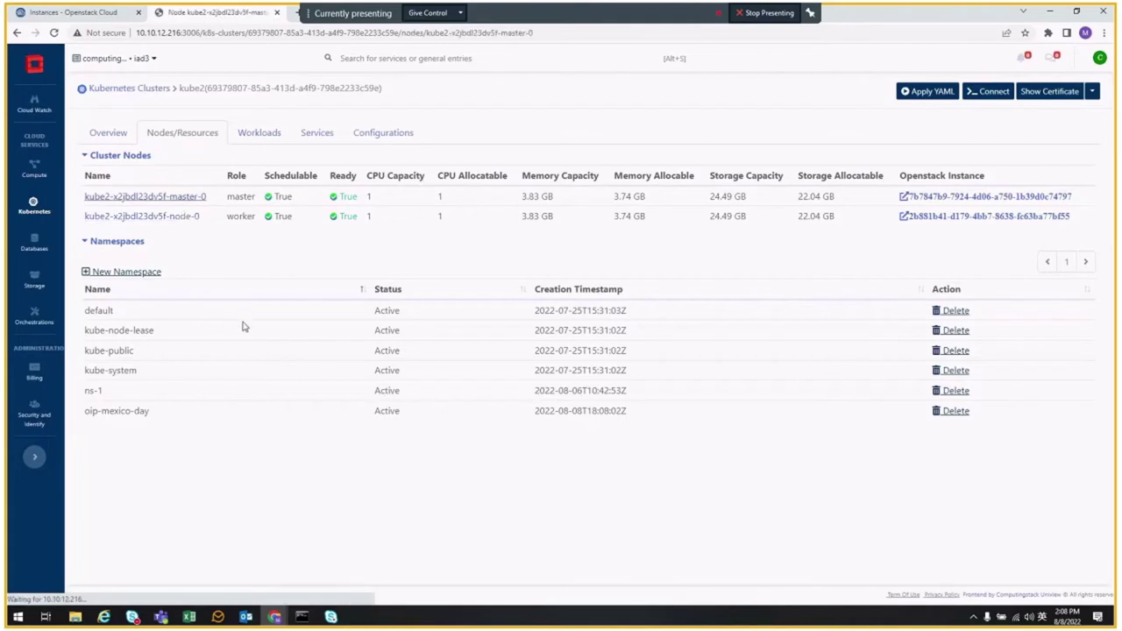
pyautogui.scroll(-1, 371, 366)
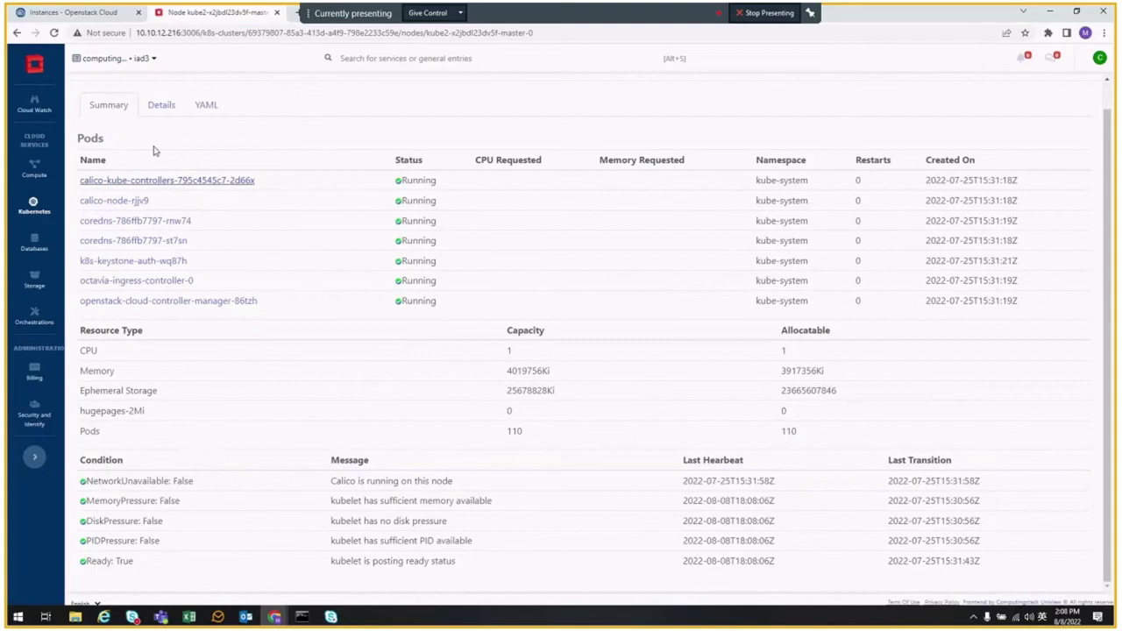
pyautogui.click(162, 104)
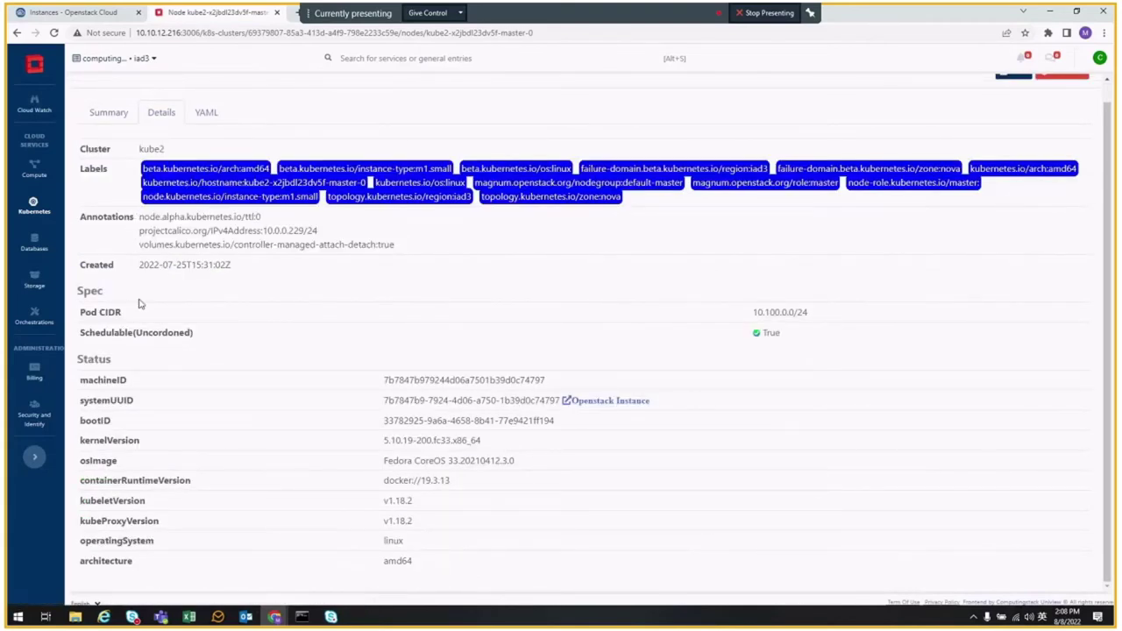
pyautogui.click(209, 114)
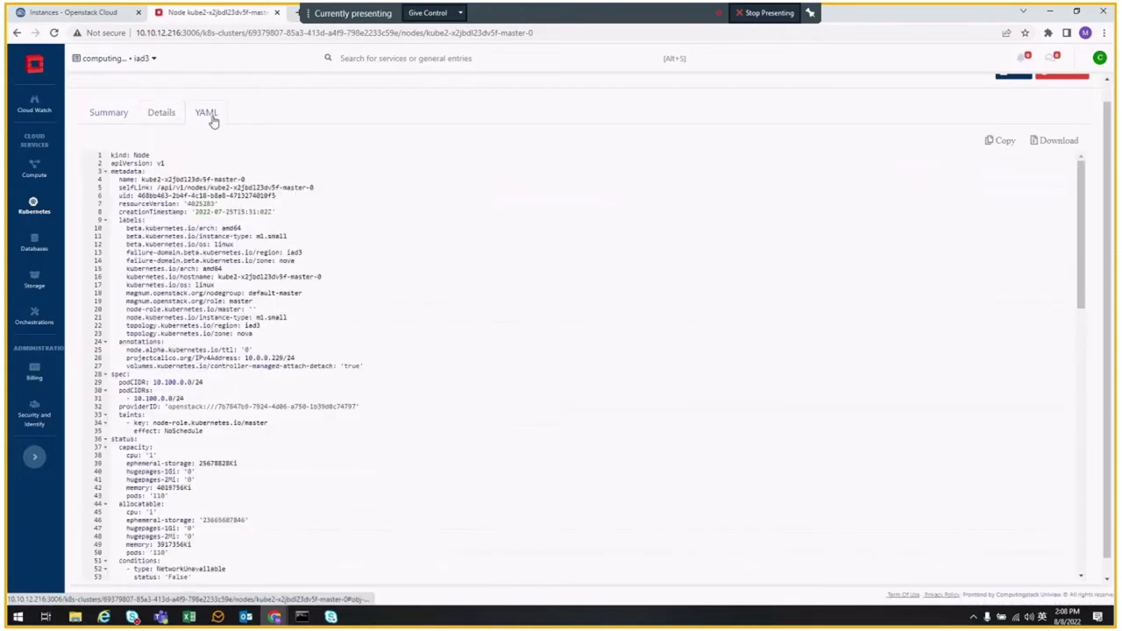
pyautogui.scroll(1, 475, 347)
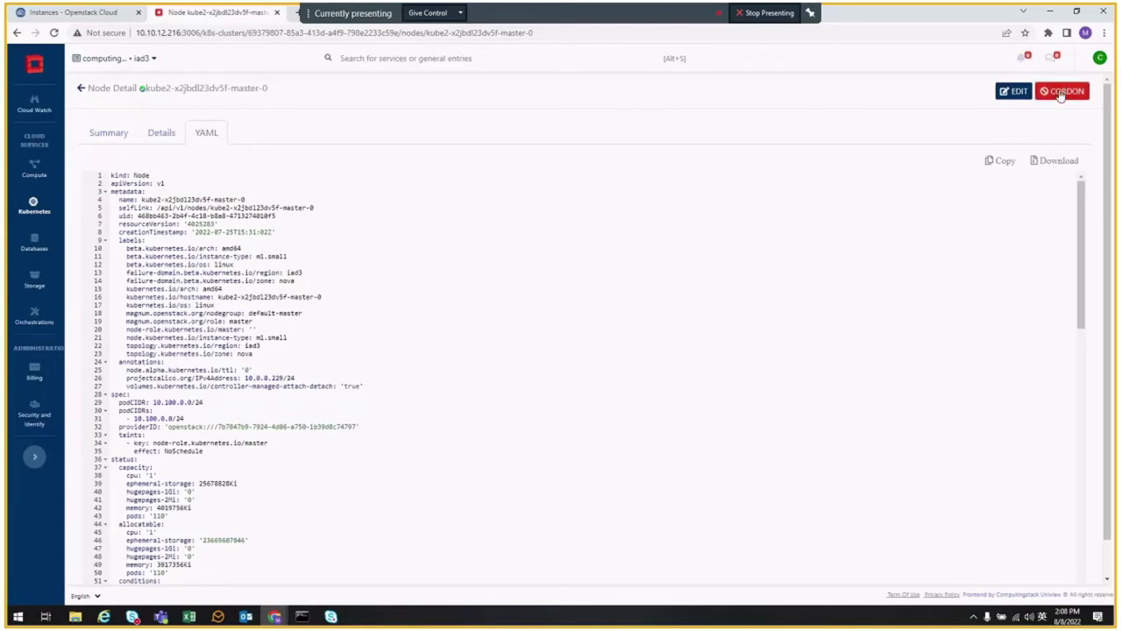
# - Cancel a YAML edit without saving, then open calico-kube-controllers under Workloads
pyautogui.click(1015, 95)
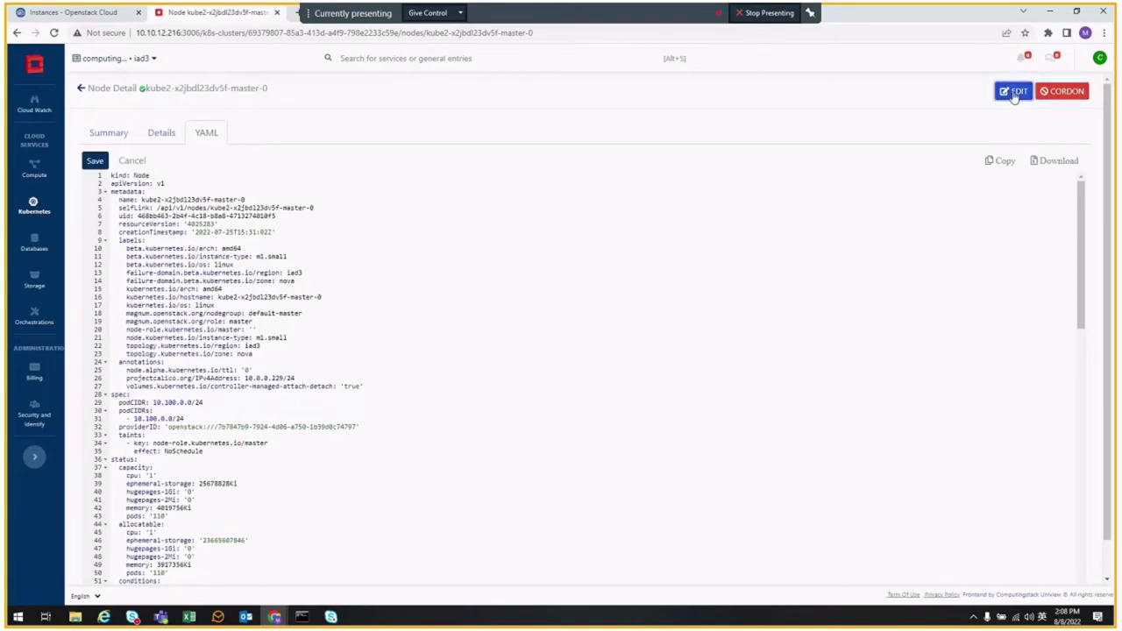
pyautogui.scroll(-2, 209, 293)
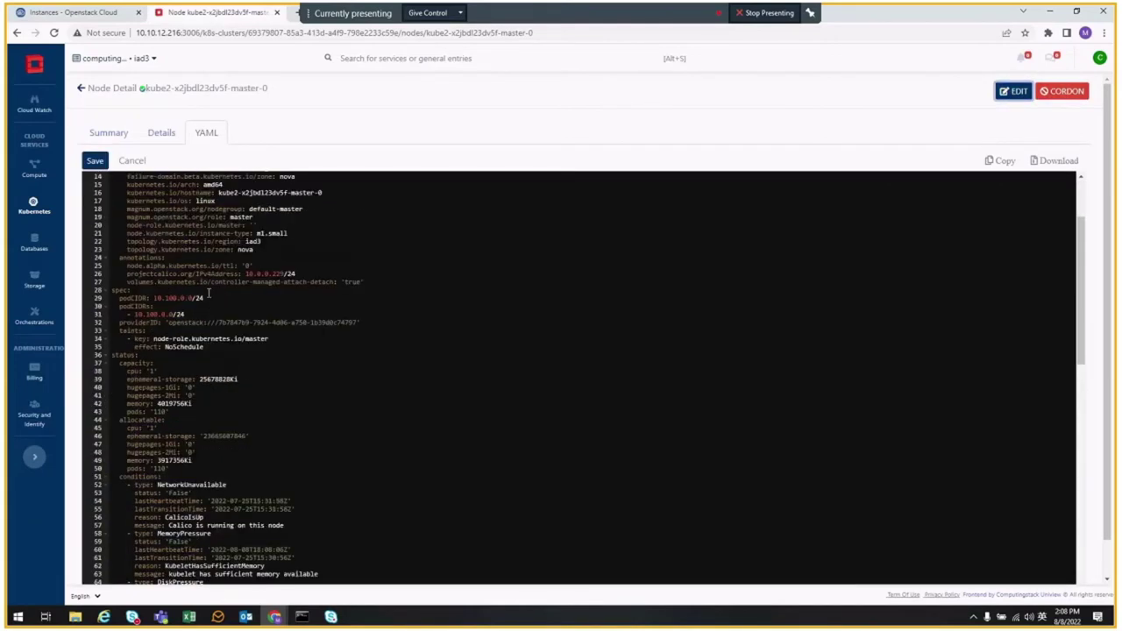
pyautogui.scroll(1, 209, 293)
pyautogui.click(132, 162)
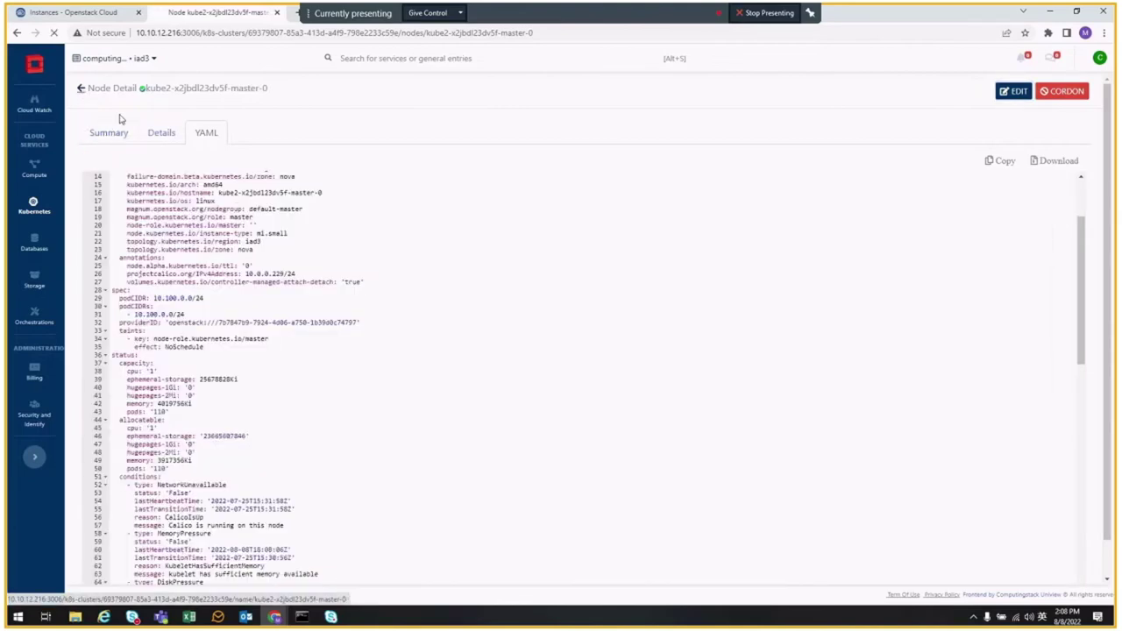
pyautogui.click(260, 136)
pyautogui.click(143, 220)
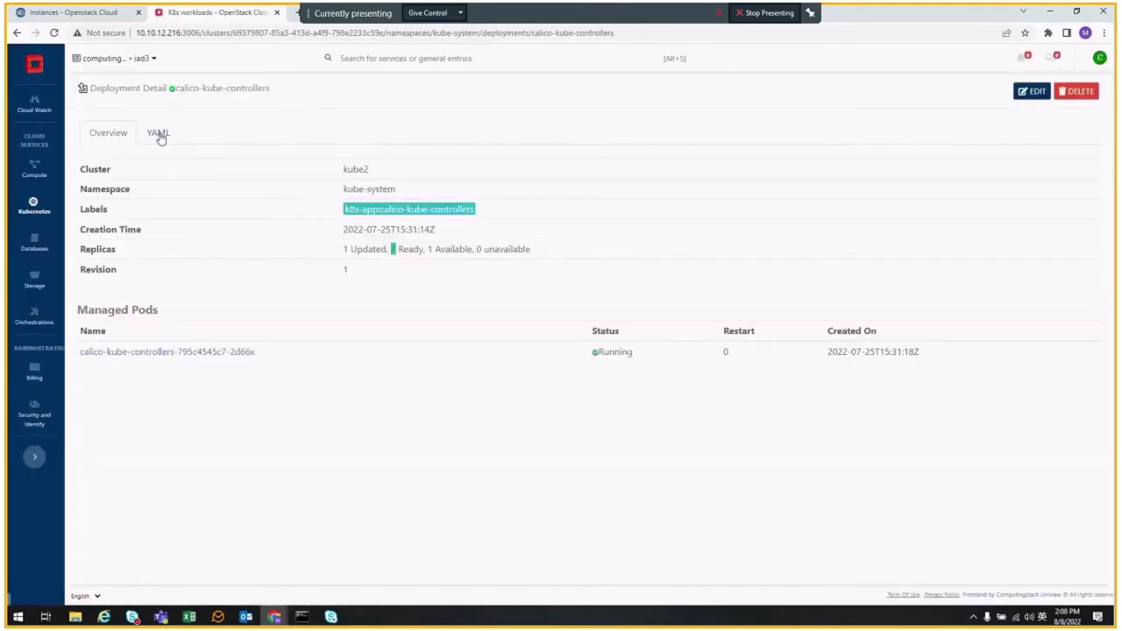
# - Open the calico-kube-controllers pod and review its Logs and YAML tabs
pyautogui.click(132, 353)
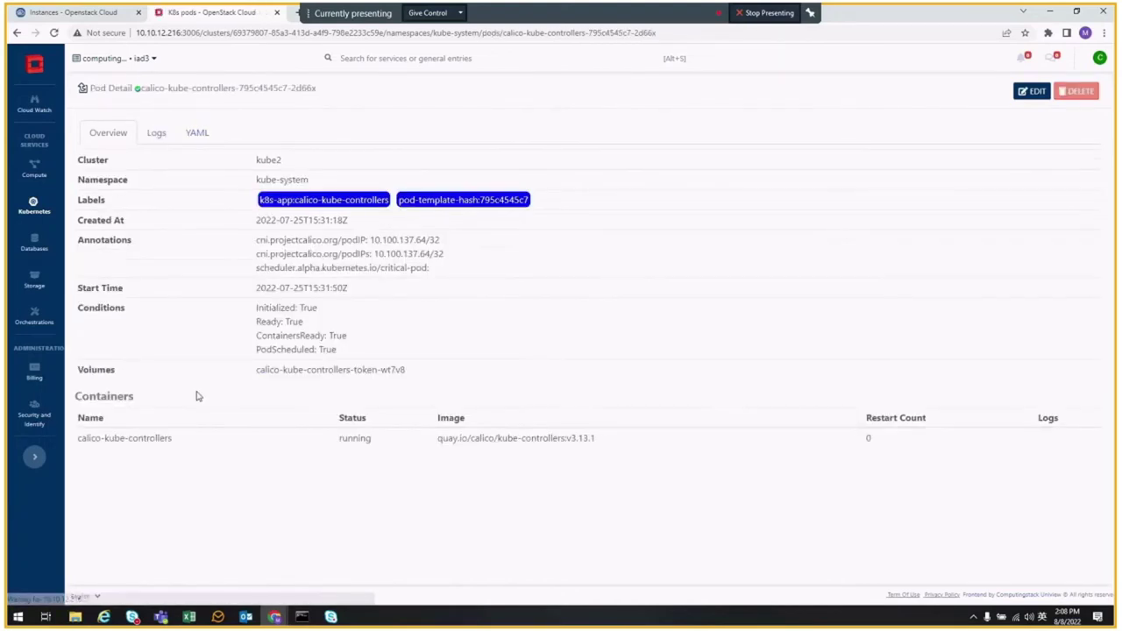
pyautogui.click(157, 134)
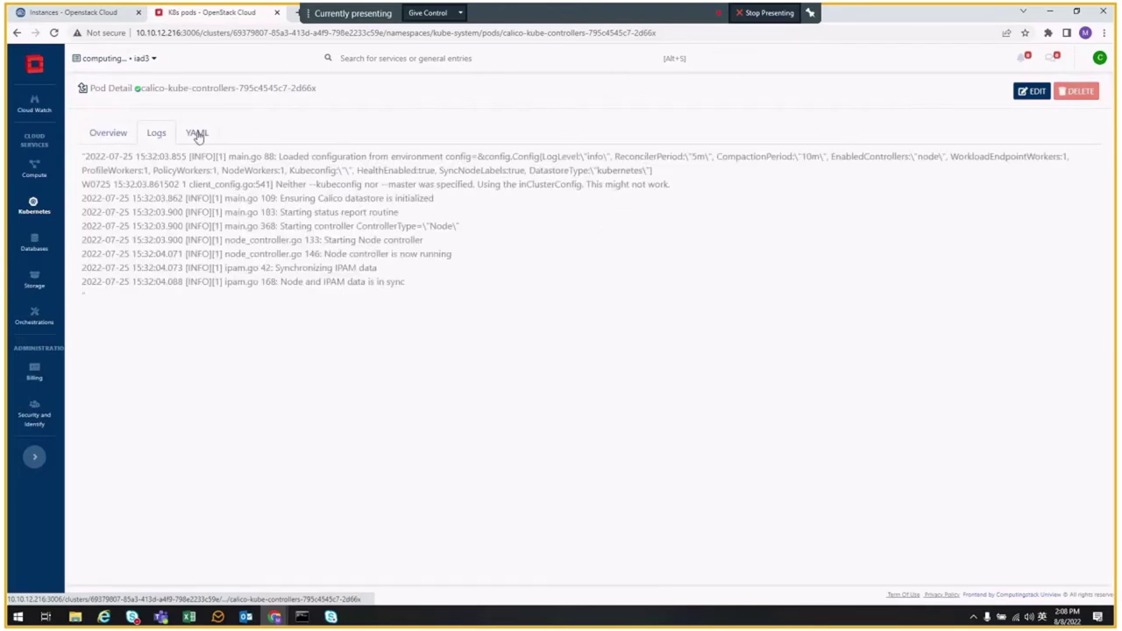
pyautogui.click(198, 134)
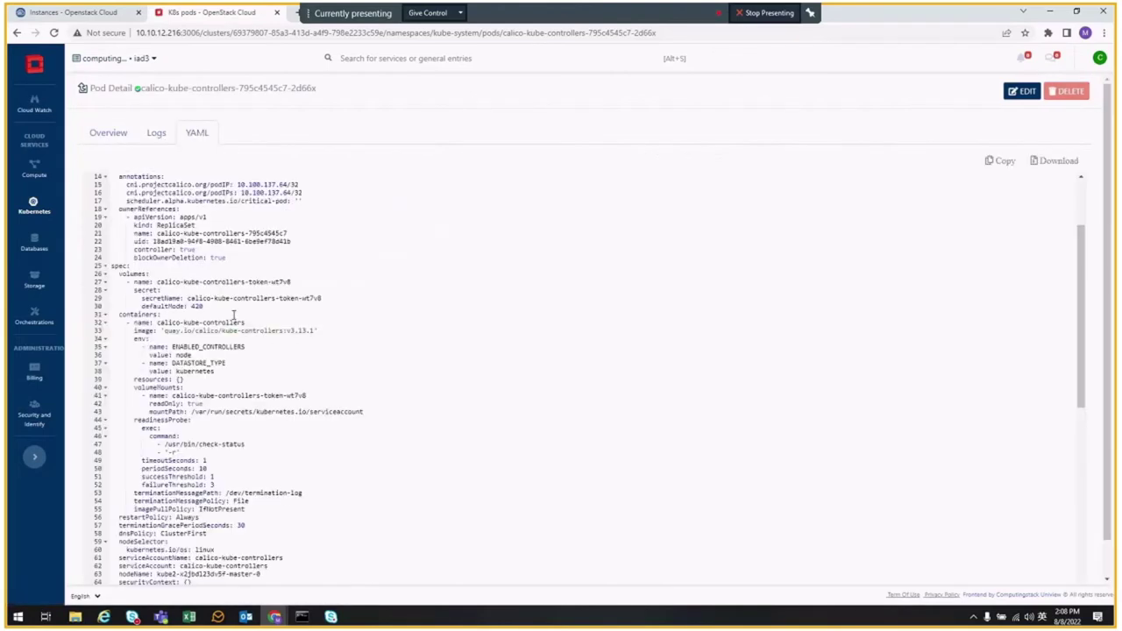
pyautogui.click(156, 134)
pyautogui.click(109, 134)
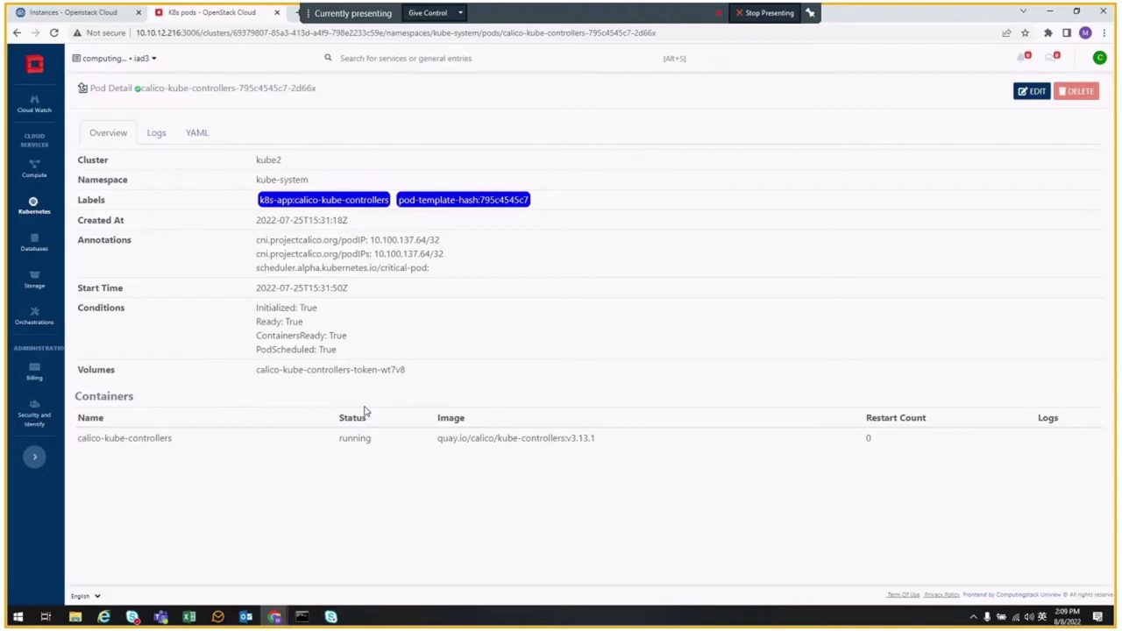
pyautogui.click(207, 134)
pyautogui.scroll(-2, 340, 429)
pyautogui.scroll(2, 340, 428)
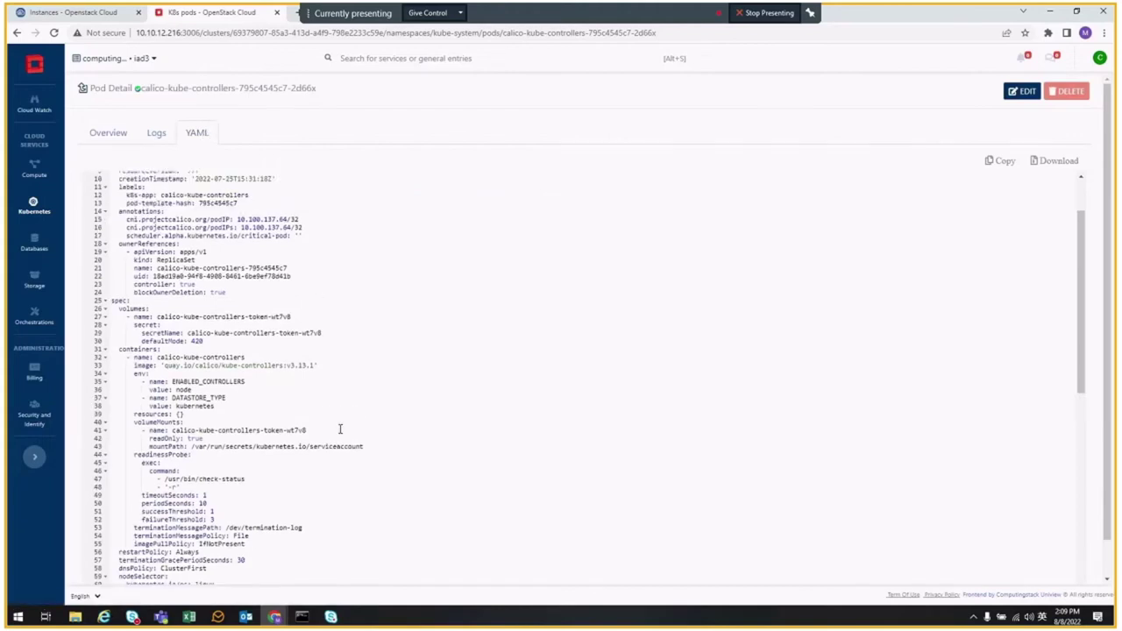
pyautogui.scroll(-3, 340, 429)
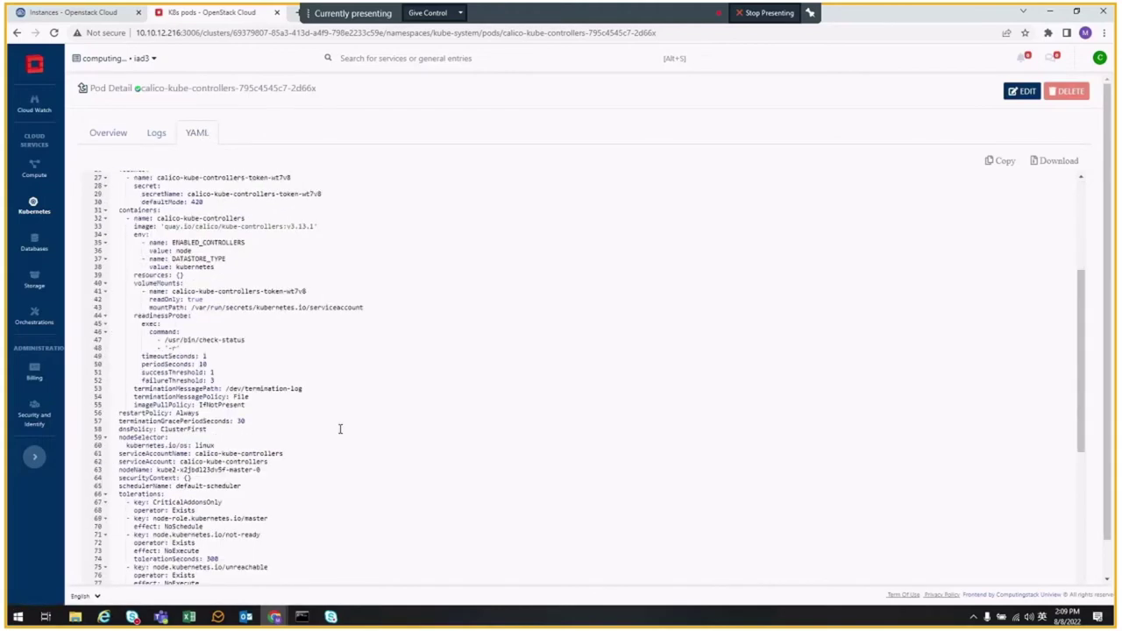
pyautogui.scroll(-1, 341, 429)
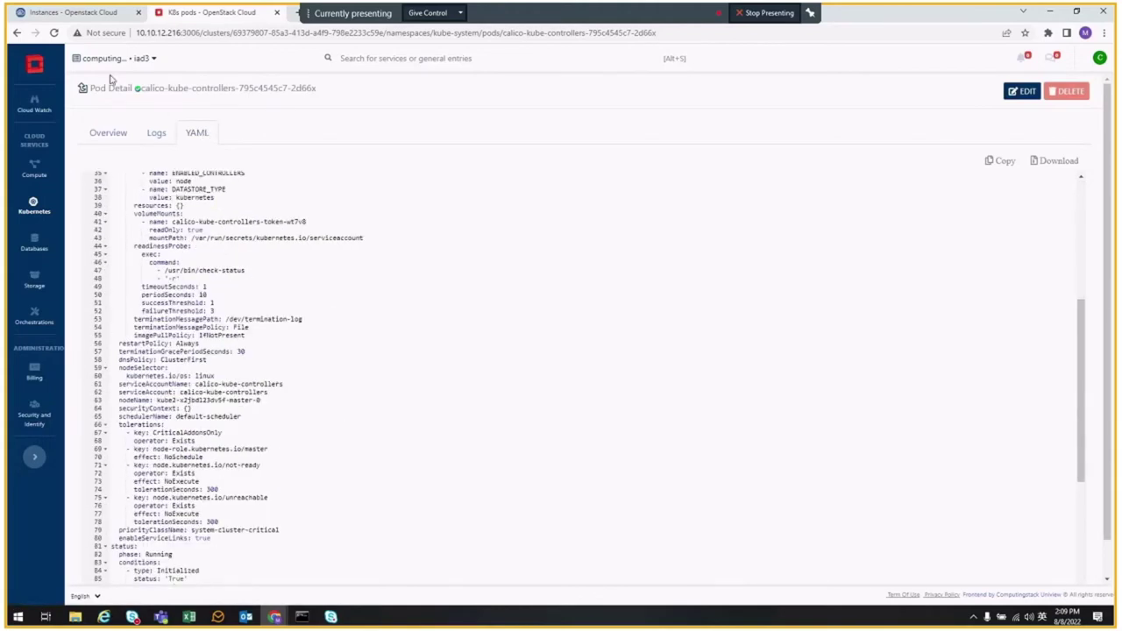
# - Go back to the workloads list and show the kube2 Services list
pyautogui.click(81, 90)
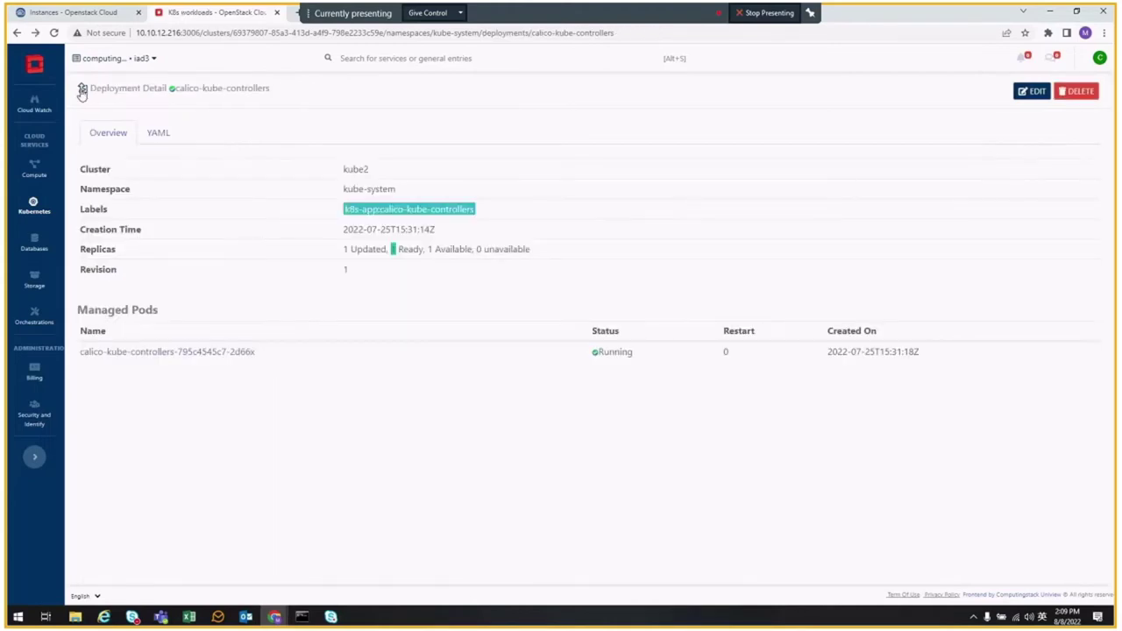
pyautogui.click(82, 90)
pyautogui.click(319, 136)
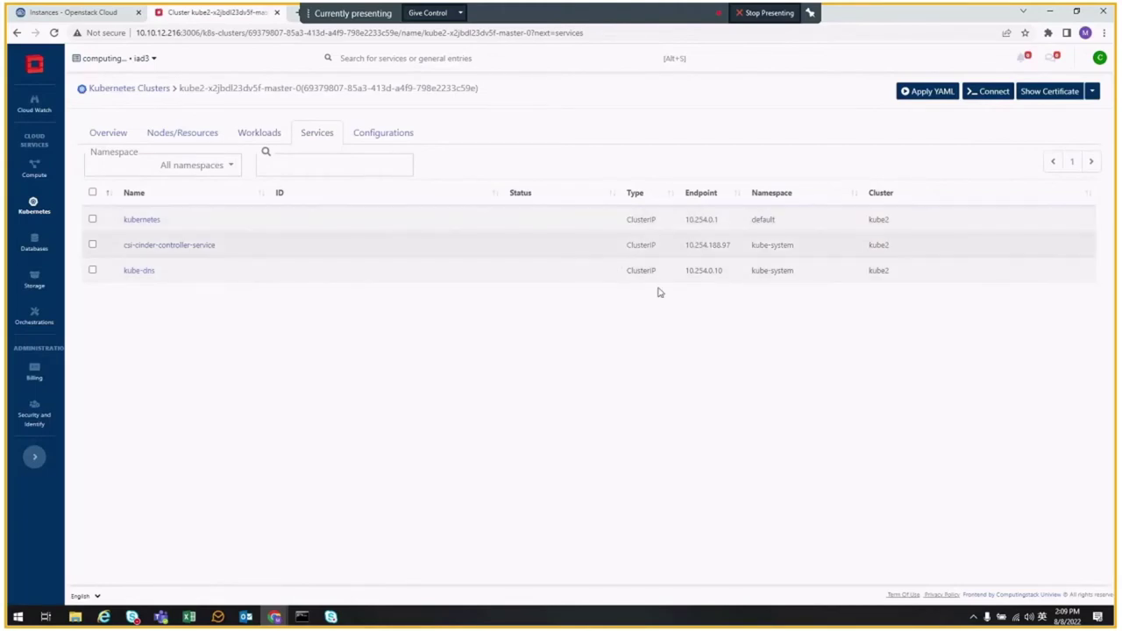
# - Open the calico-config ConfigMap from kube2's Configurations and view its YAML
pyautogui.click(384, 136)
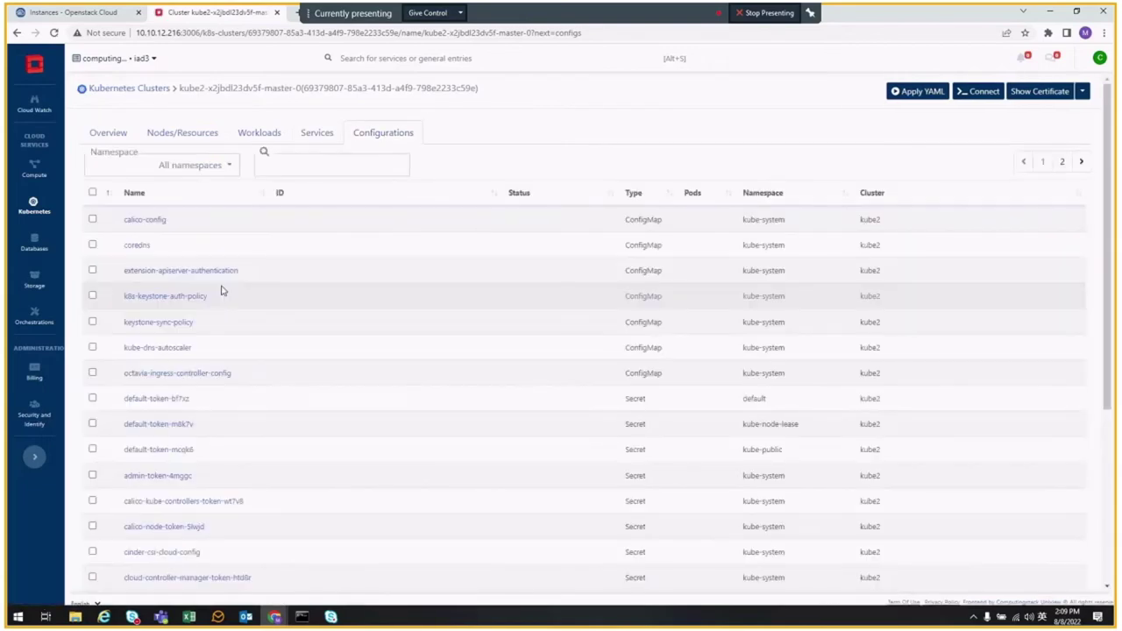
pyautogui.scroll(-2, 263, 375)
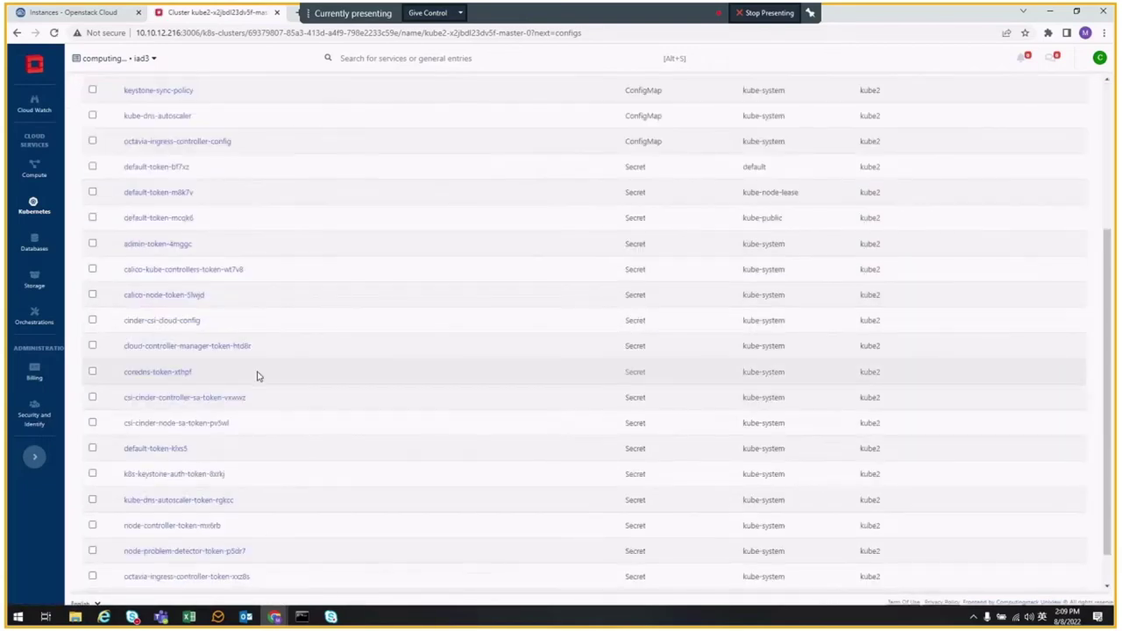
pyautogui.scroll(2, 243, 359)
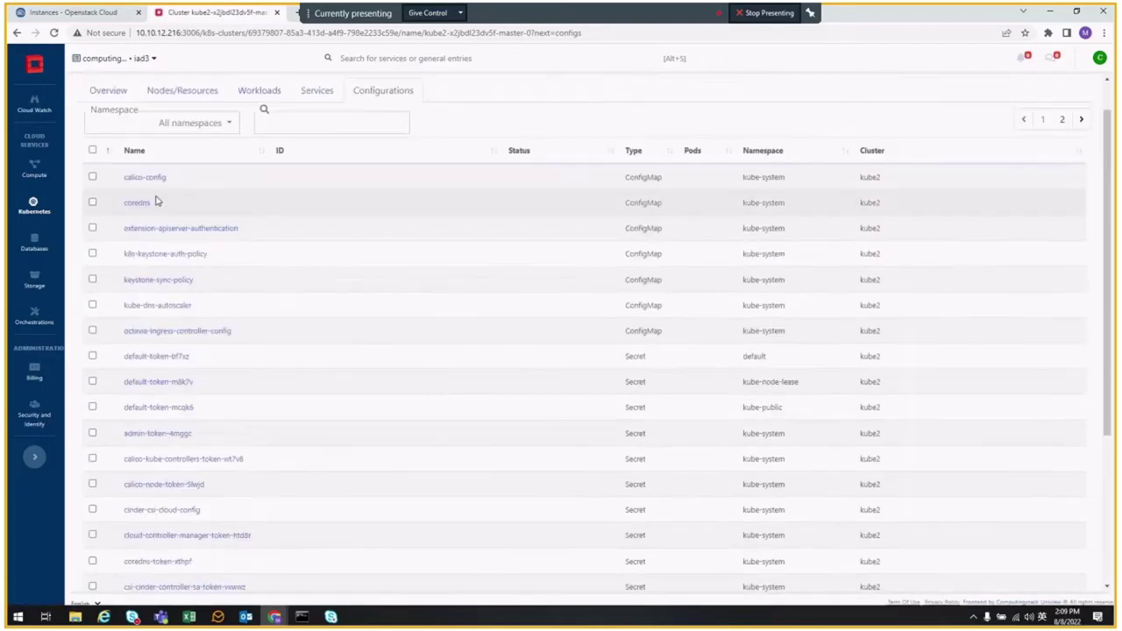
pyautogui.click(139, 183)
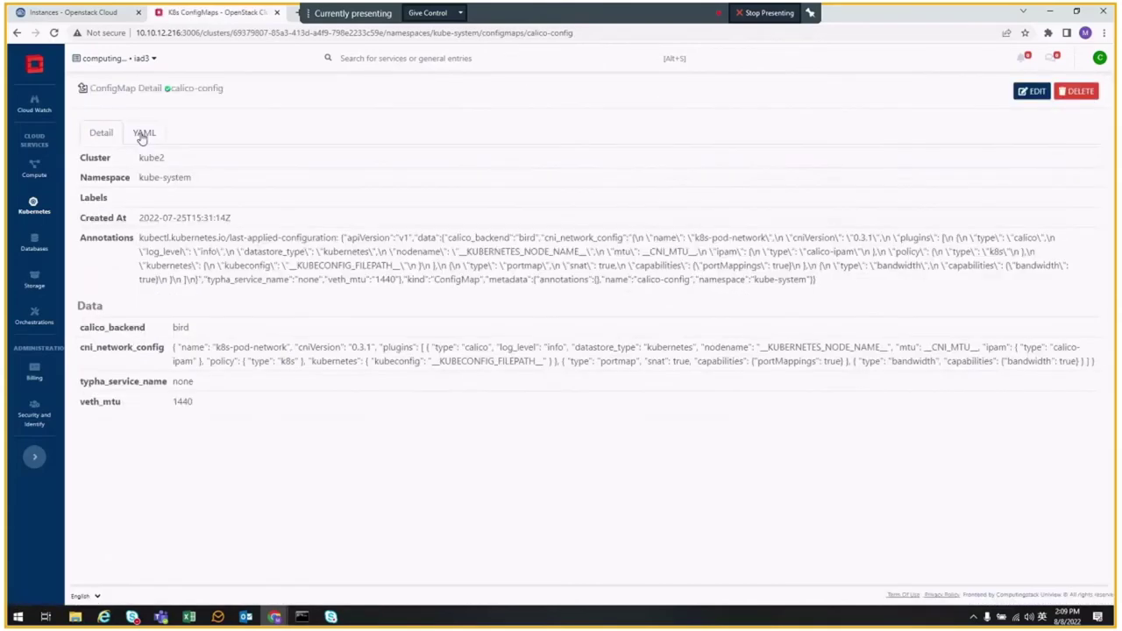
pyautogui.click(143, 133)
pyautogui.scroll(-2, 235, 255)
pyautogui.scroll(3, 235, 255)
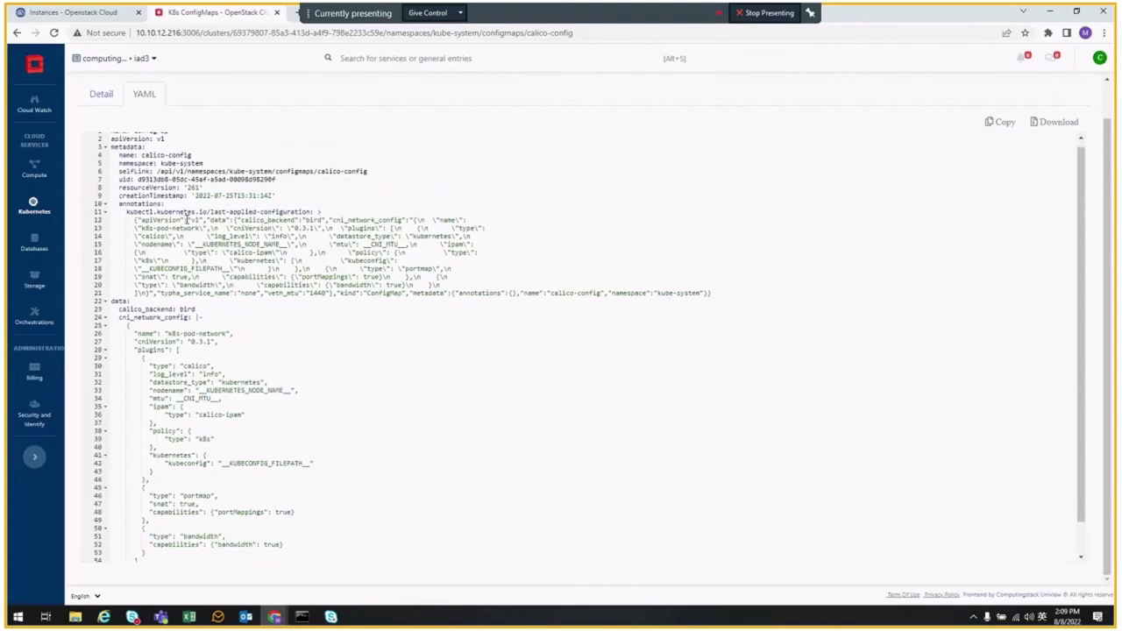
# - Copy the entire calico-config YAML and go back to the Configurations list
pyautogui.hotkey('ctrl', 'a')
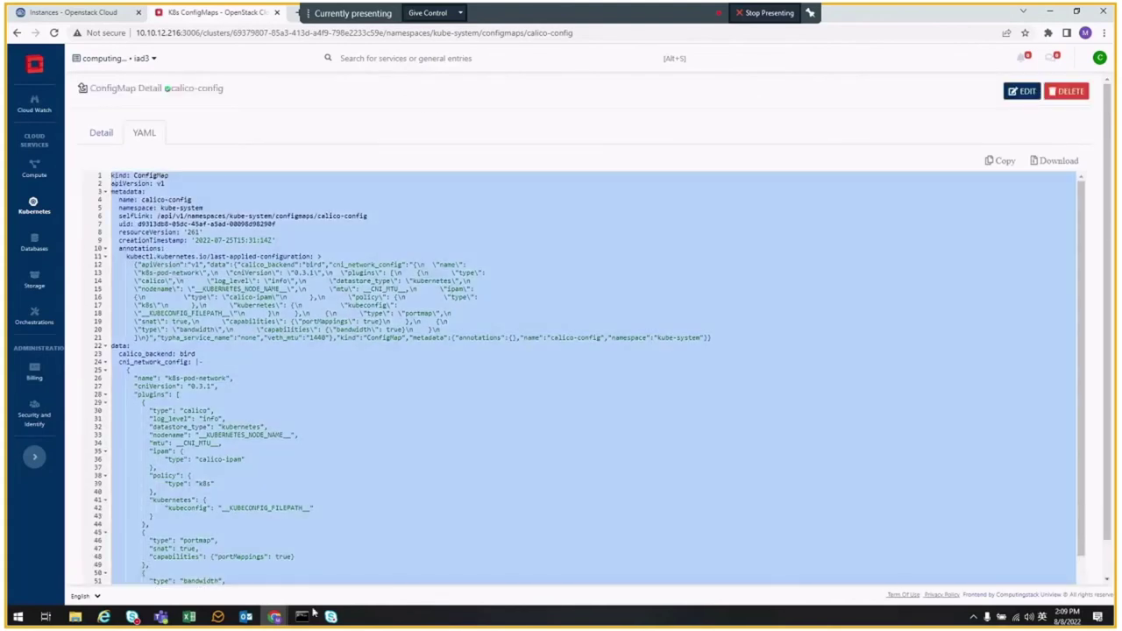
pyautogui.scroll(-2, 272, 373)
pyautogui.rightClick(270, 374)
pyautogui.click(291, 379)
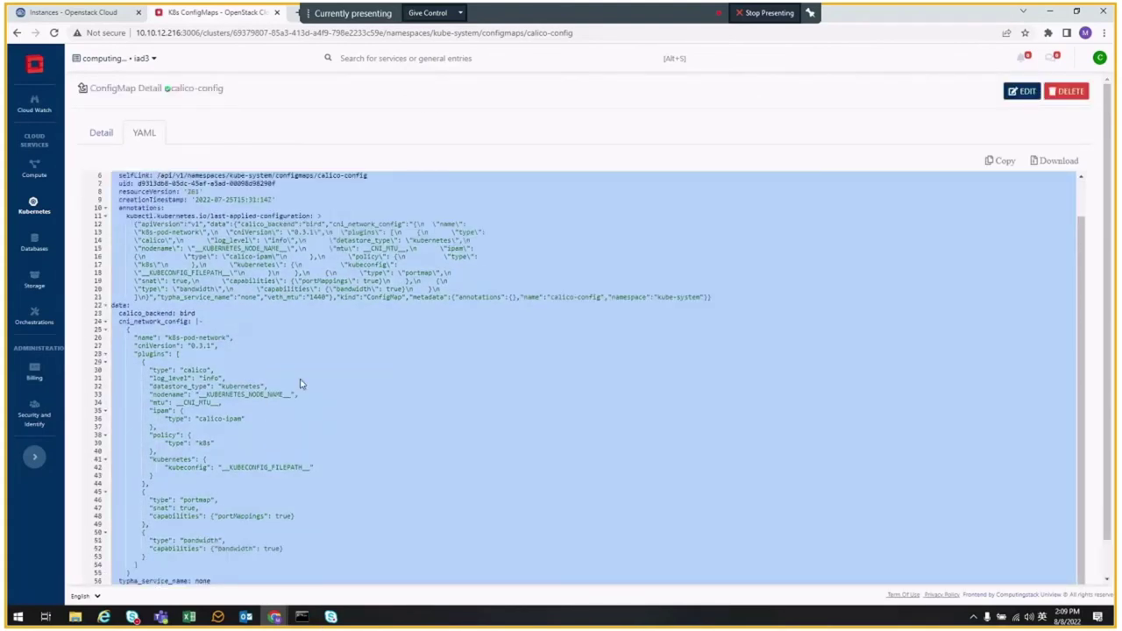
pyautogui.scroll(2, 298, 383)
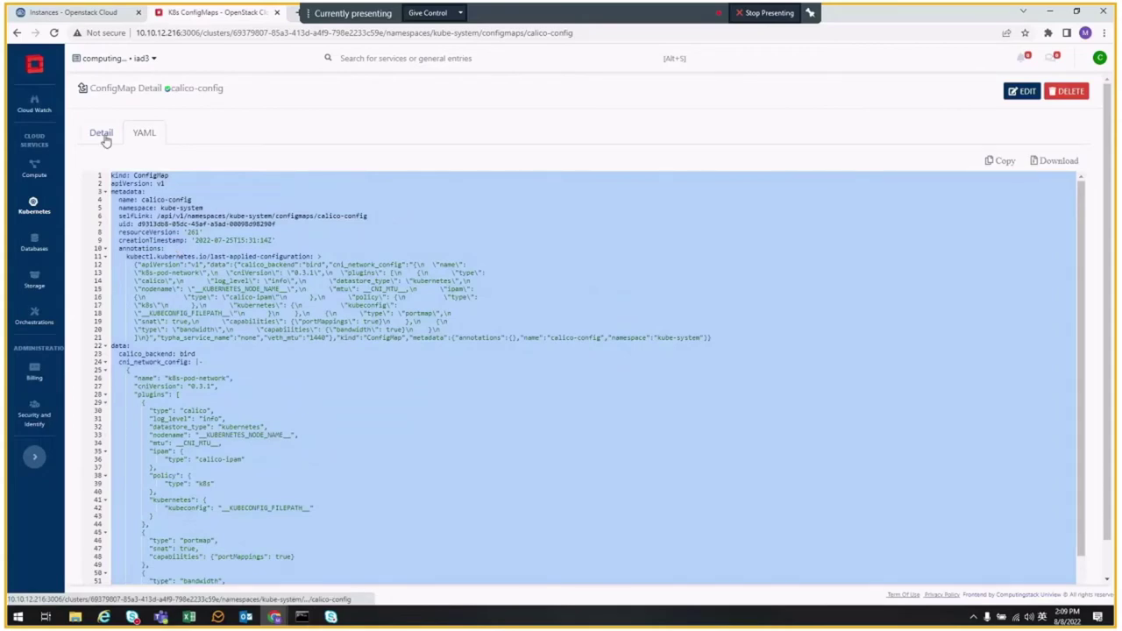
pyautogui.click(102, 136)
pyautogui.click(81, 90)
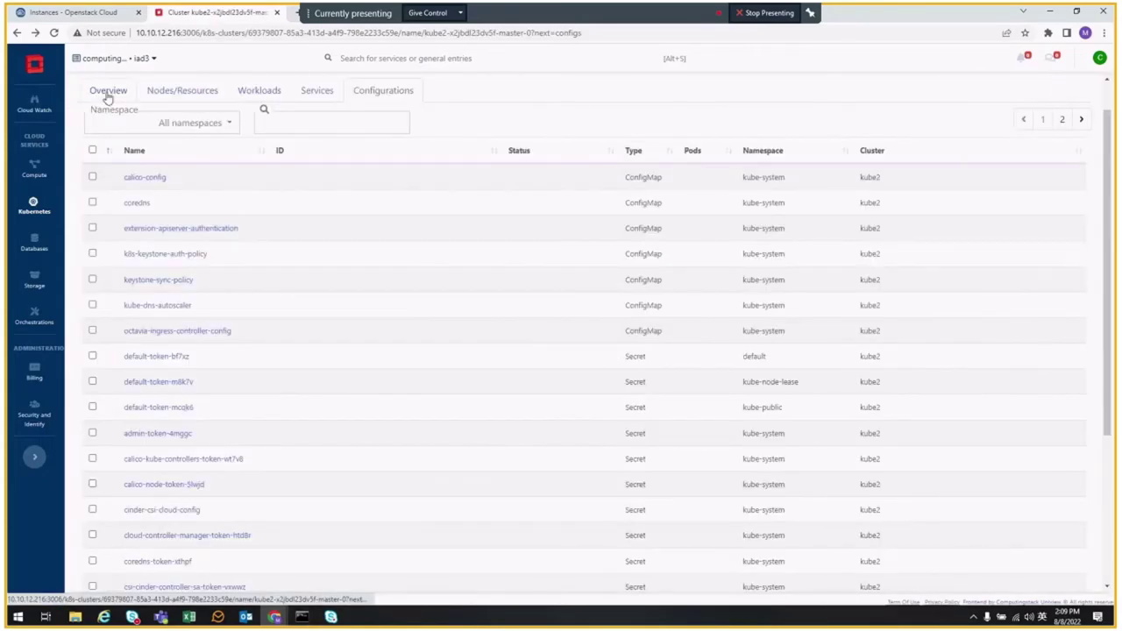
# - Paste the copied calico-config manifest into the Apply YAML editor
pyautogui.click(916, 89)
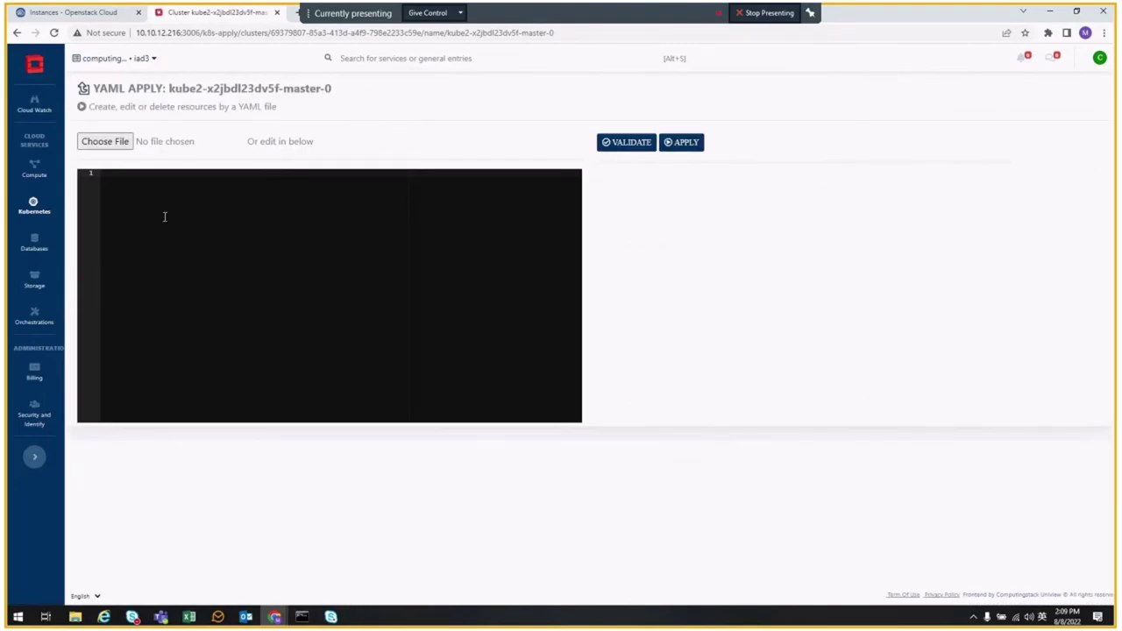
pyautogui.hotkey('ctrl', 'v')
pyautogui.scroll(3, 232, 239)
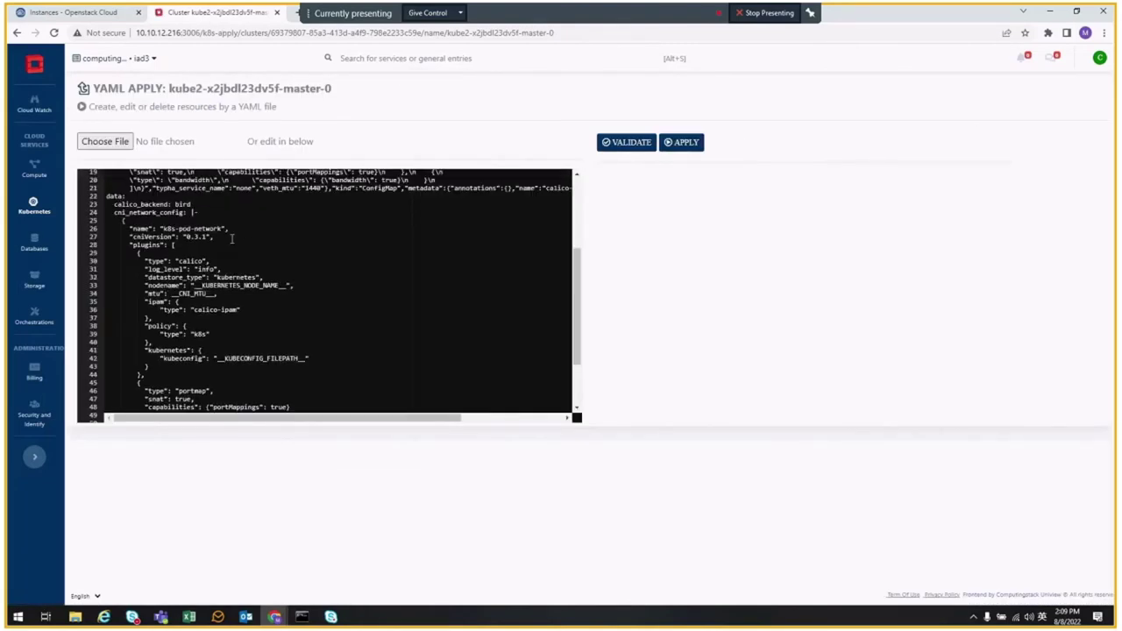
pyautogui.scroll(3, 233, 238)
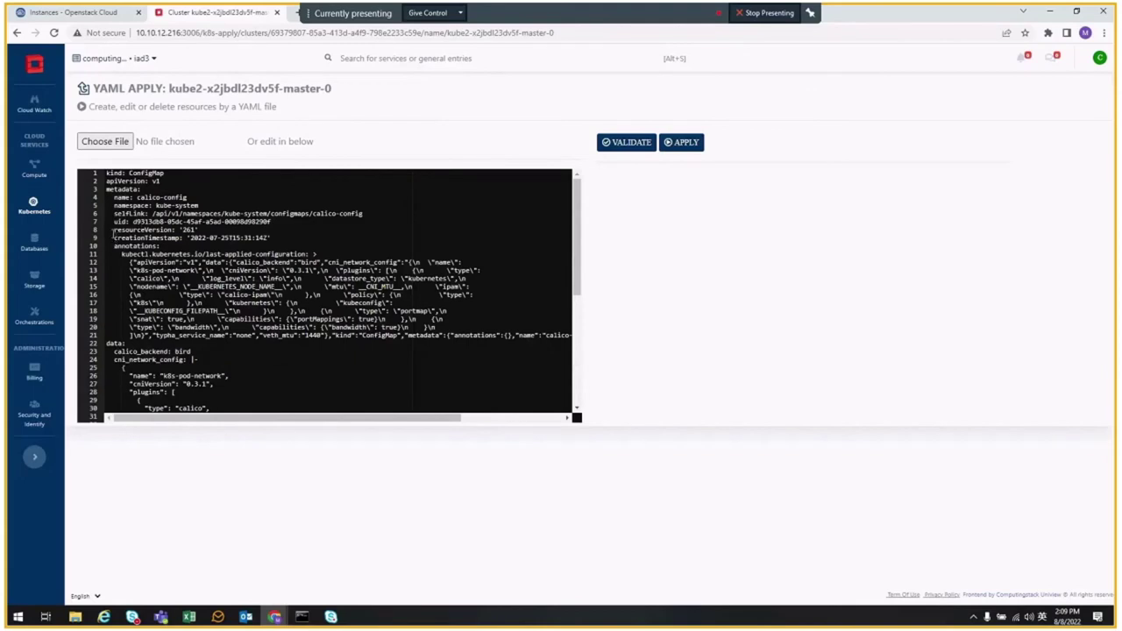
# - Delete the resourceVersion, annotations, selfLink and uid lines from the manifest
pyautogui.moveTo(115, 229); pyautogui.dragTo(445, 331)
pyautogui.press('Delete')
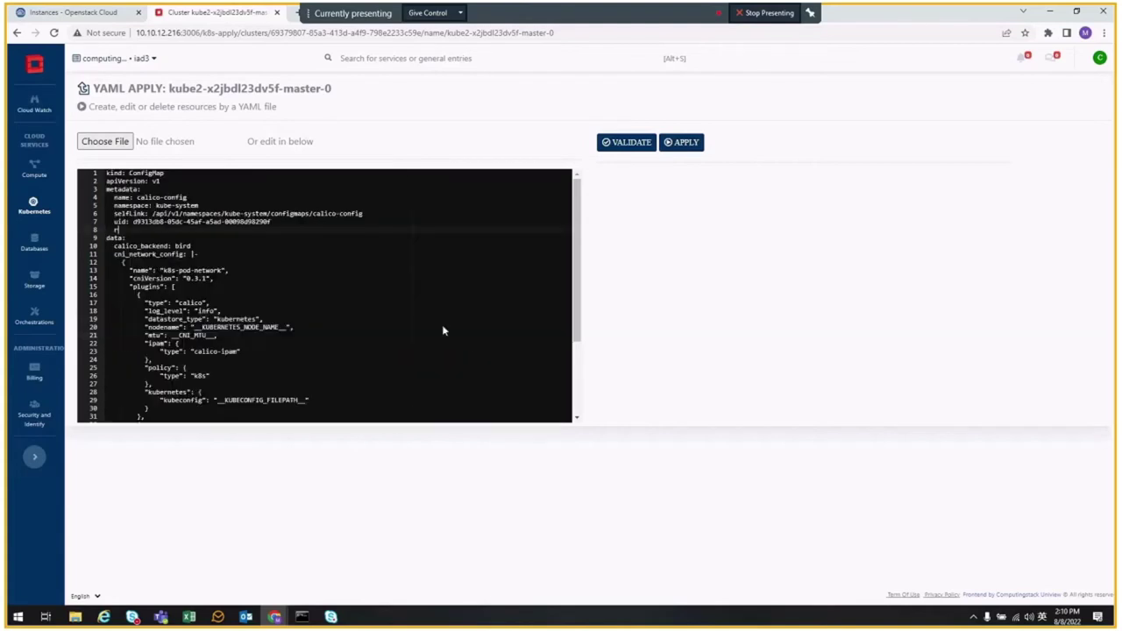
pyautogui.press('Down')
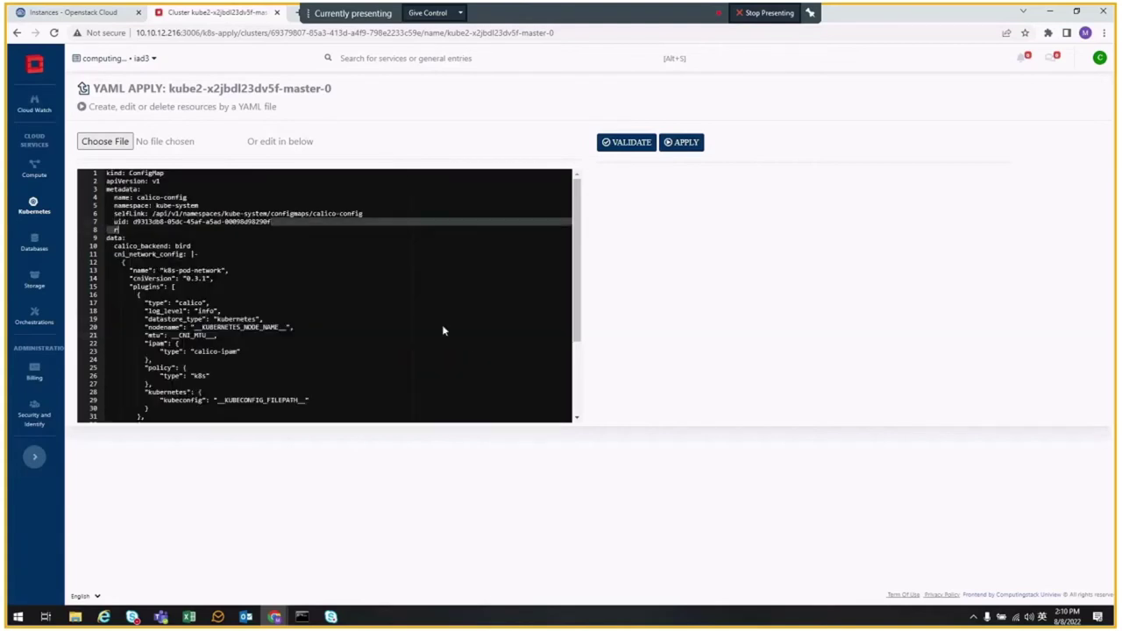
pyautogui.press('BackSpace')
pyautogui.press('Up')
pyautogui.press('Home')
pyautogui.hotkey('shift', 'Down')
pyautogui.hotkey('shift', 'End')
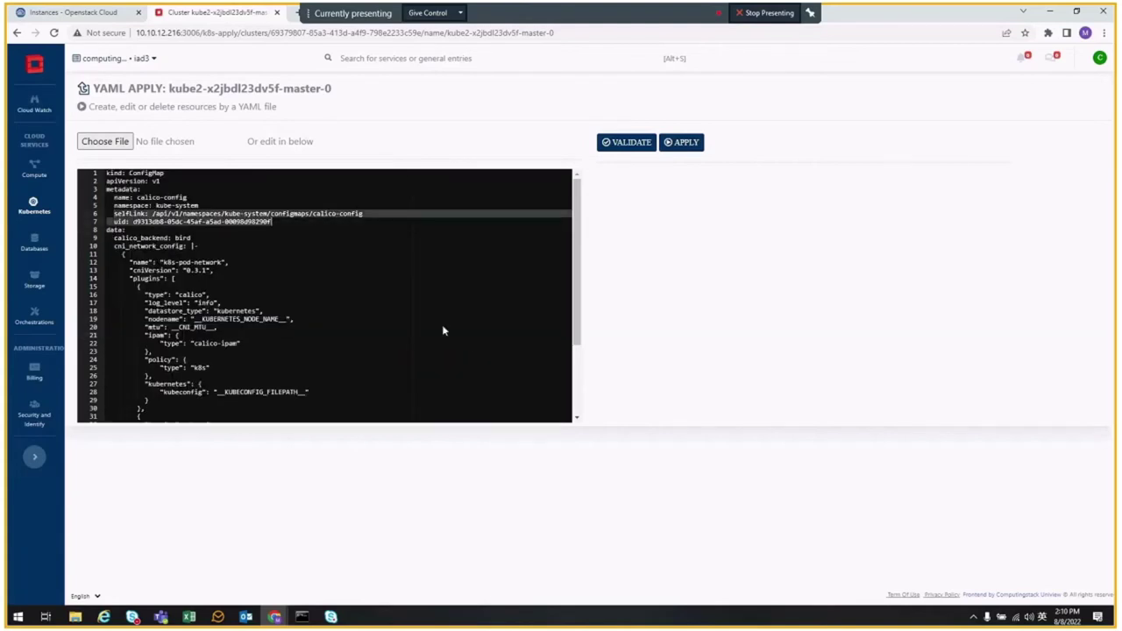
pyautogui.press('Delete')
pyautogui.press('Down')
pyautogui.press('BackSpace')
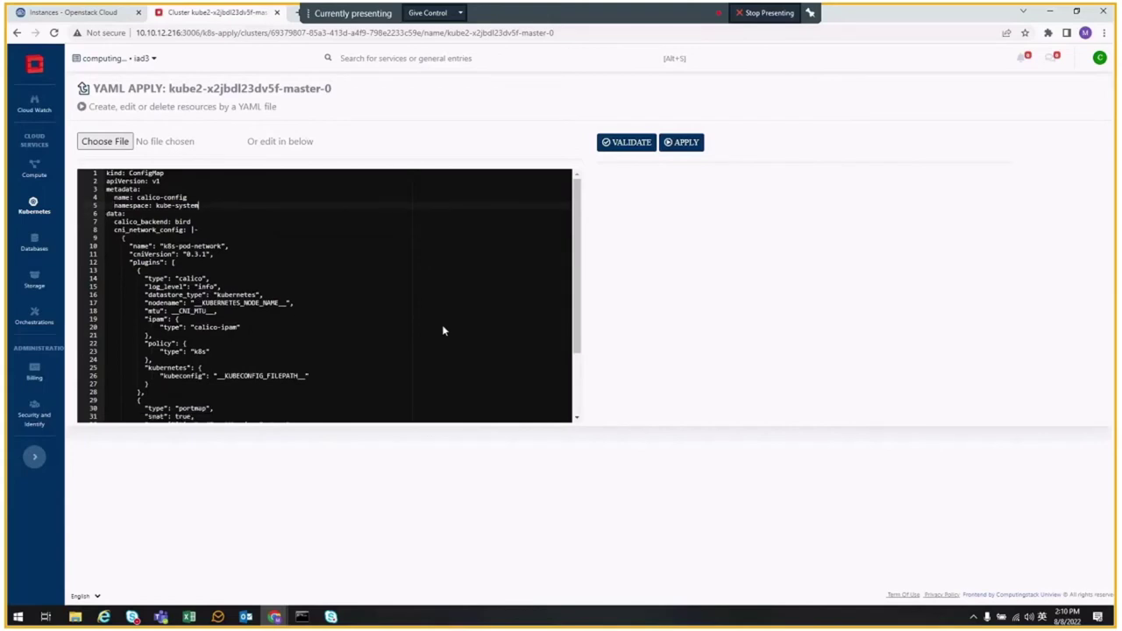
# - Rename the ConfigMap to mexico-day and change its namespace to oip-mex
pyautogui.press('Up')
pyautogui.press('BackSpace')
pyautogui.press('BackSpace')
pyautogui.press('BackSpace')
pyautogui.press('BackSpace')
pyautogui.press('BackSpace')
pyautogui.press('BackSpace')
pyautogui.press('BackSpace')
pyautogui.press('BackSpace')
pyautogui.press('BackSpace')
pyautogui.press('BackSpace')
pyautogui.press('BackSpace')
pyautogui.press('BackSpace')
pyautogui.press('BackSpace')
pyautogui.write('mexico-day')
pyautogui.press('Down')
pyautogui.hotkey('shift', 'End')
pyautogui.write('ns')
pyautogui.press('BackSpace')
pyautogui.press('BackSpace')
pyautogui.write('oip-mex')
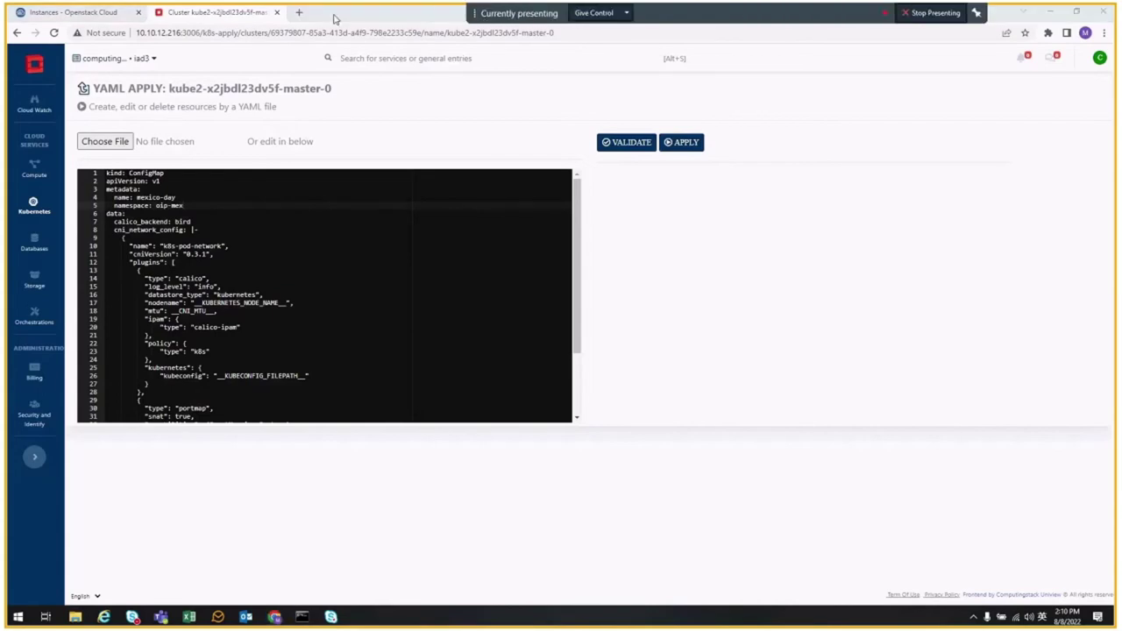
# - Load the YAML Apply page address in a new browser tab
pyautogui.click(298, 12)
pyautogui.click(219, 12)
pyautogui.click(216, 33)
pyautogui.click(342, 12)
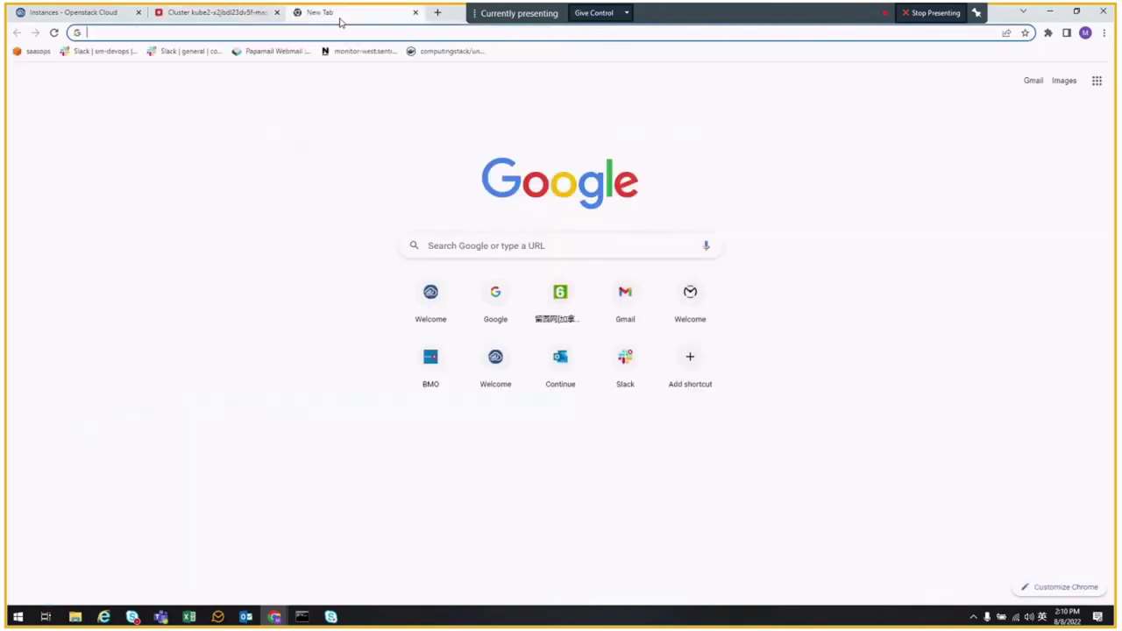
pyautogui.click(301, 34)
pyautogui.hotkey('ctrl', 'v')
pyautogui.press('Return')
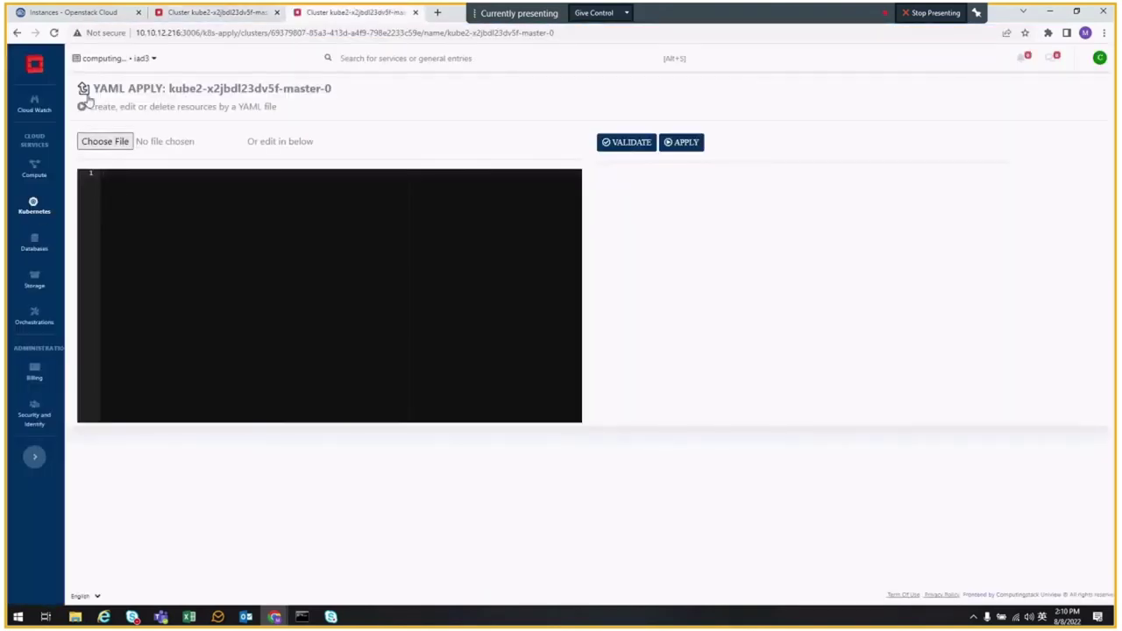
# - In the new tab, open kube2's Nodes/Resources and copy the namespace name oip-mexico-day
pyautogui.moveTo(35, 207)
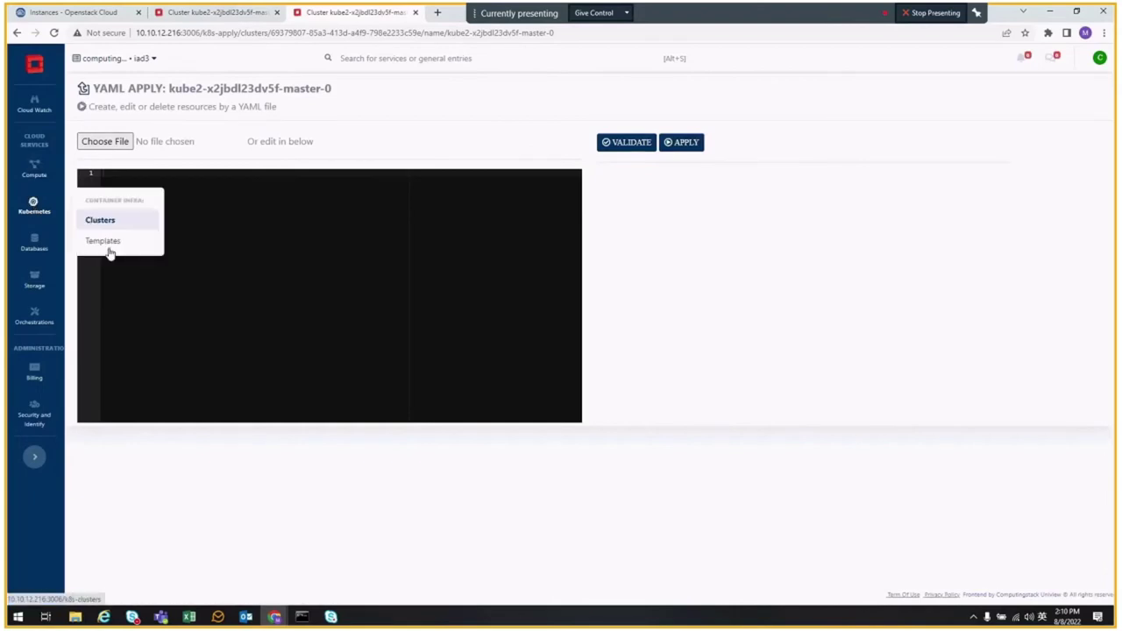
pyautogui.click(110, 226)
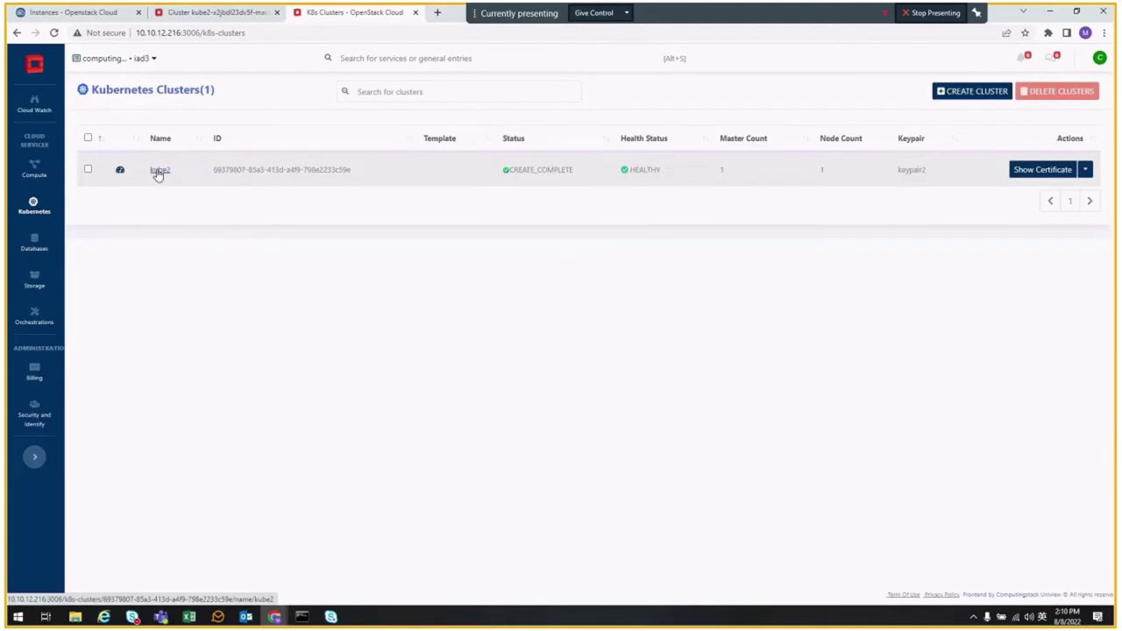
pyautogui.click(158, 171)
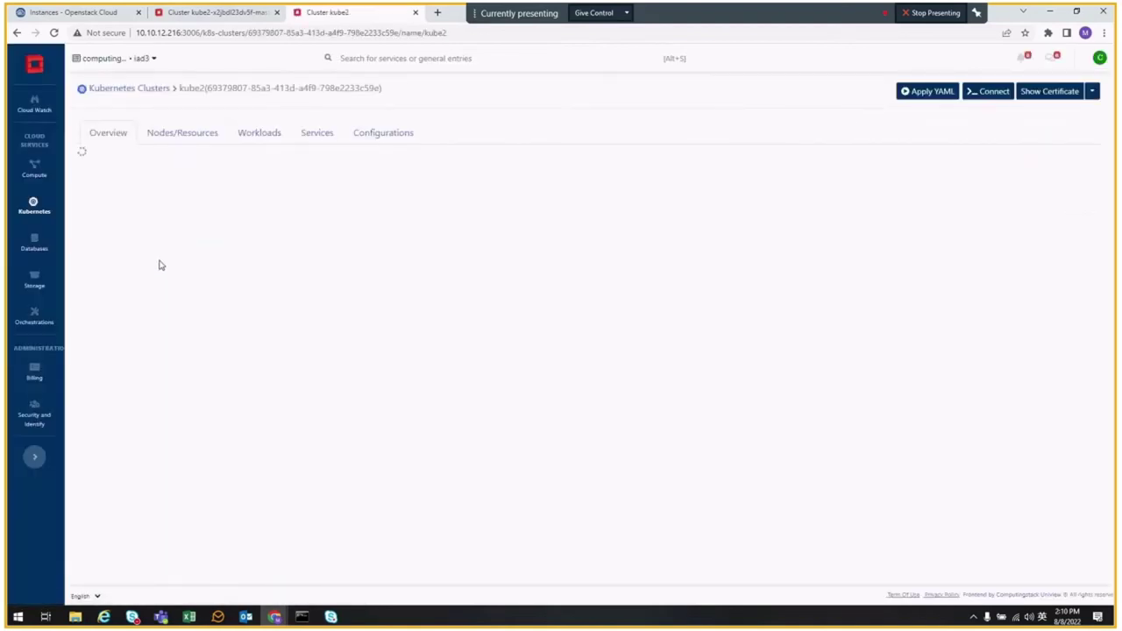
pyautogui.click(182, 132)
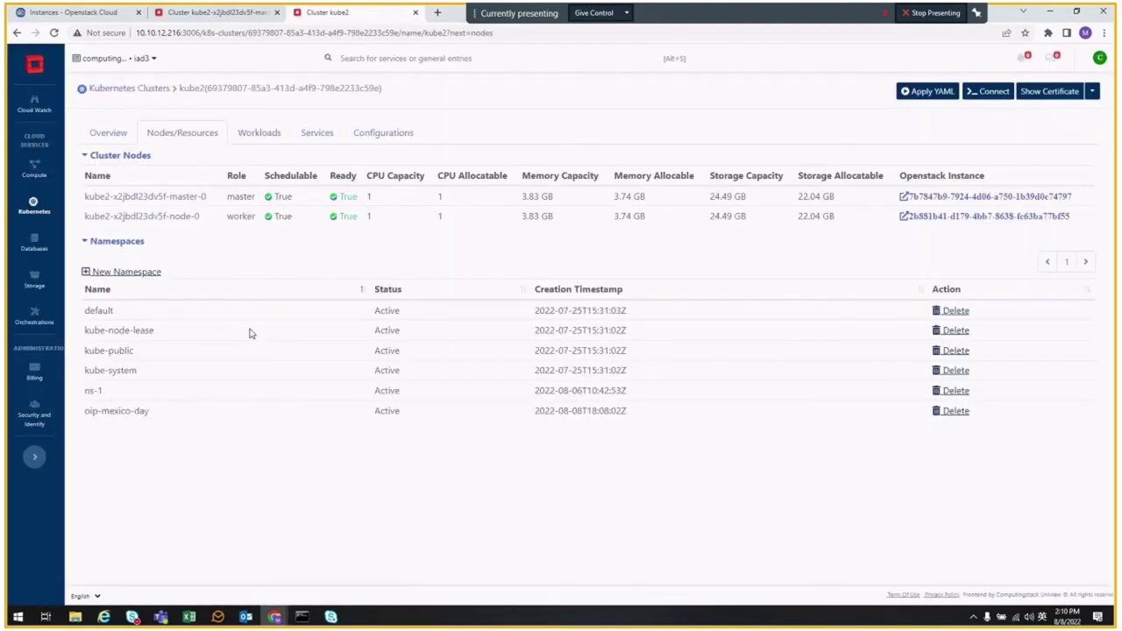
pyautogui.moveTo(85, 411); pyautogui.dragTo(150, 415)
pyautogui.rightClick(149, 414)
pyautogui.click(163, 422)
# - Replace the partial namespace oip-mex on line 5 of the YAML with oip-mexico-day
pyautogui.click(219, 12)
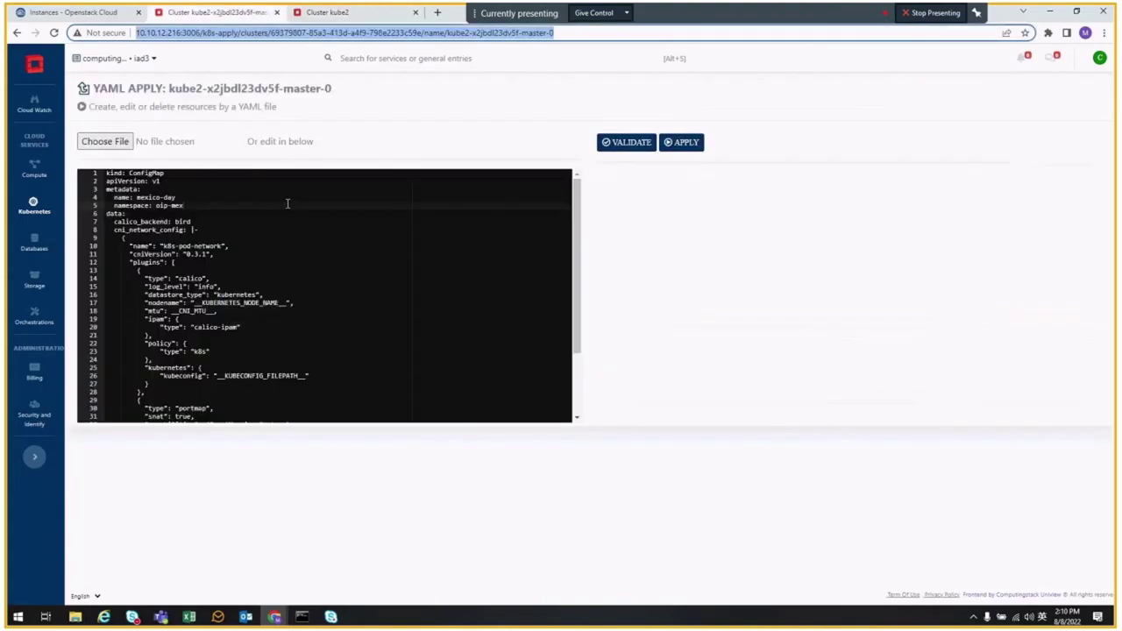
pyautogui.moveTo(156, 205); pyautogui.dragTo(185, 206)
pyautogui.hotkey('ctrl', 'v')
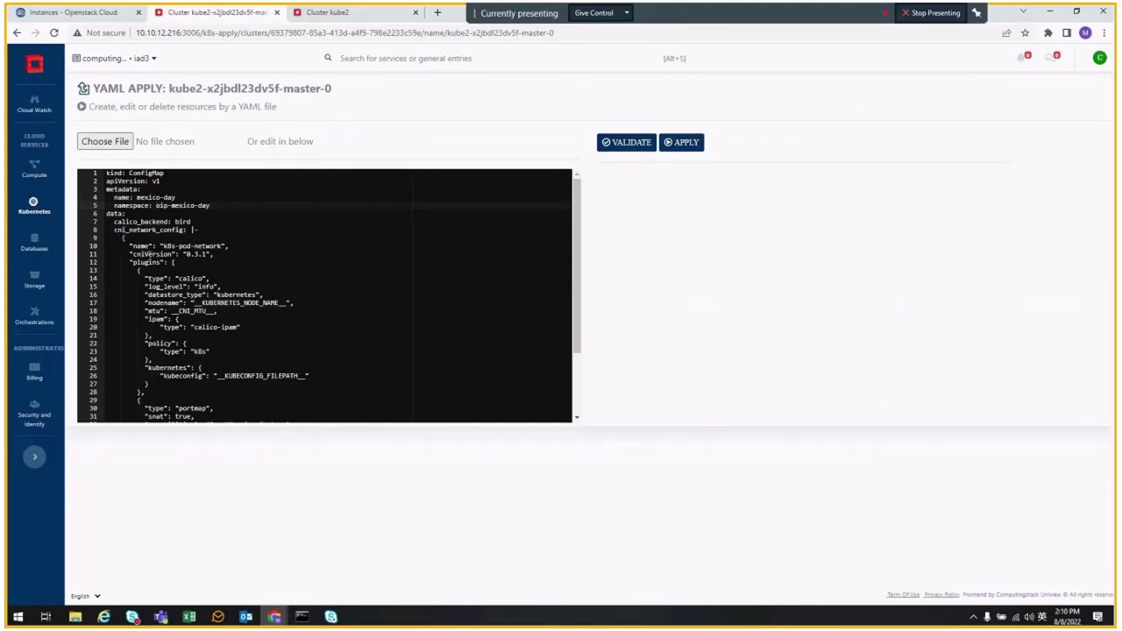
pyautogui.scroll(-4, 150, 254)
pyautogui.scroll(2, 149, 254)
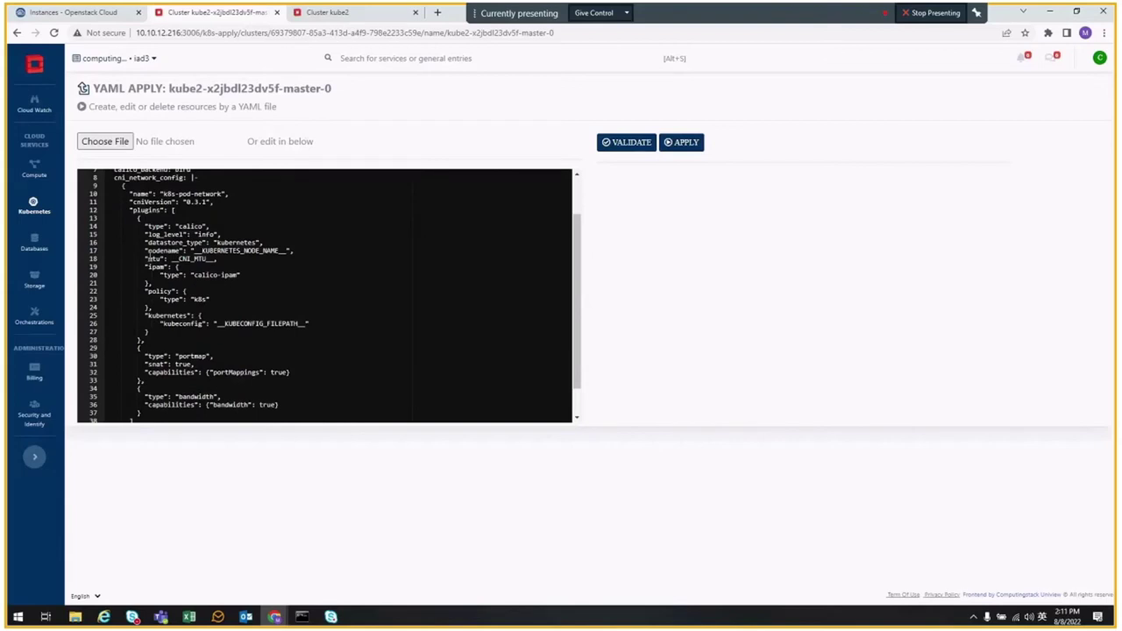
pyautogui.scroll(-2, 149, 256)
pyautogui.scroll(4, 254, 317)
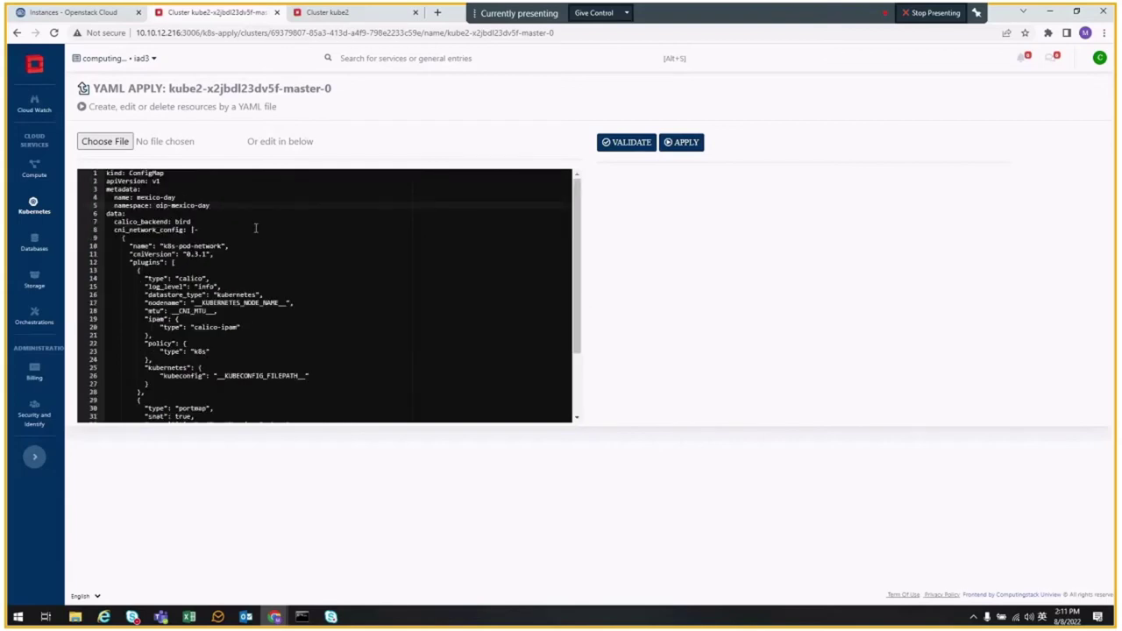
# - Validate and apply the manifest, then open the mexico-day ConfigMap's YAML view
pyautogui.click(626, 142)
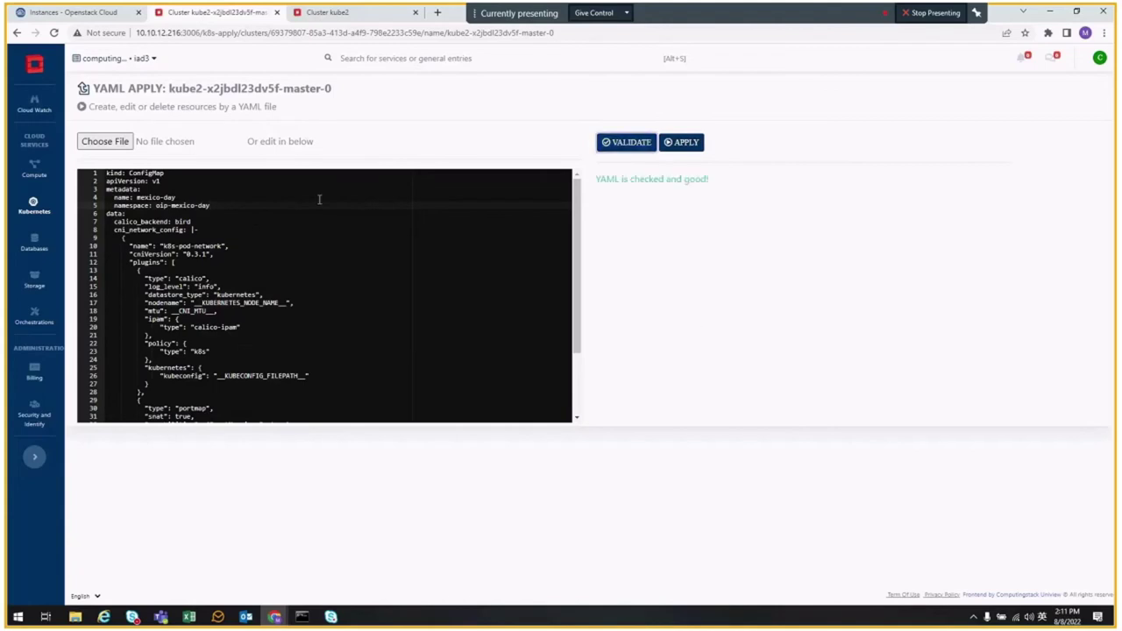
pyautogui.click(686, 142)
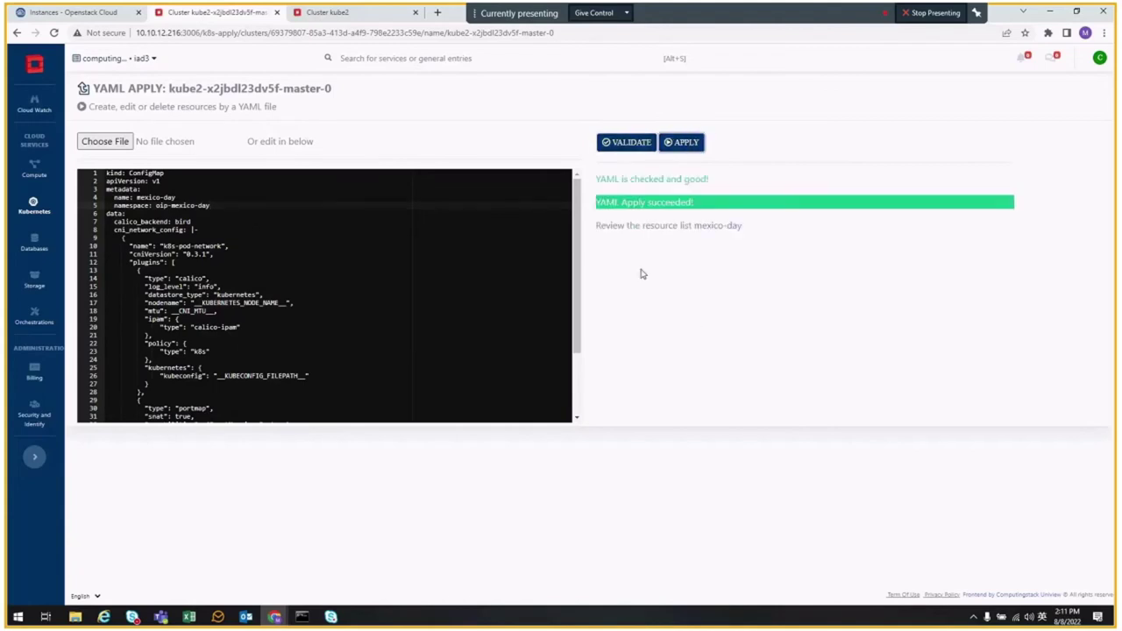
pyautogui.click(720, 228)
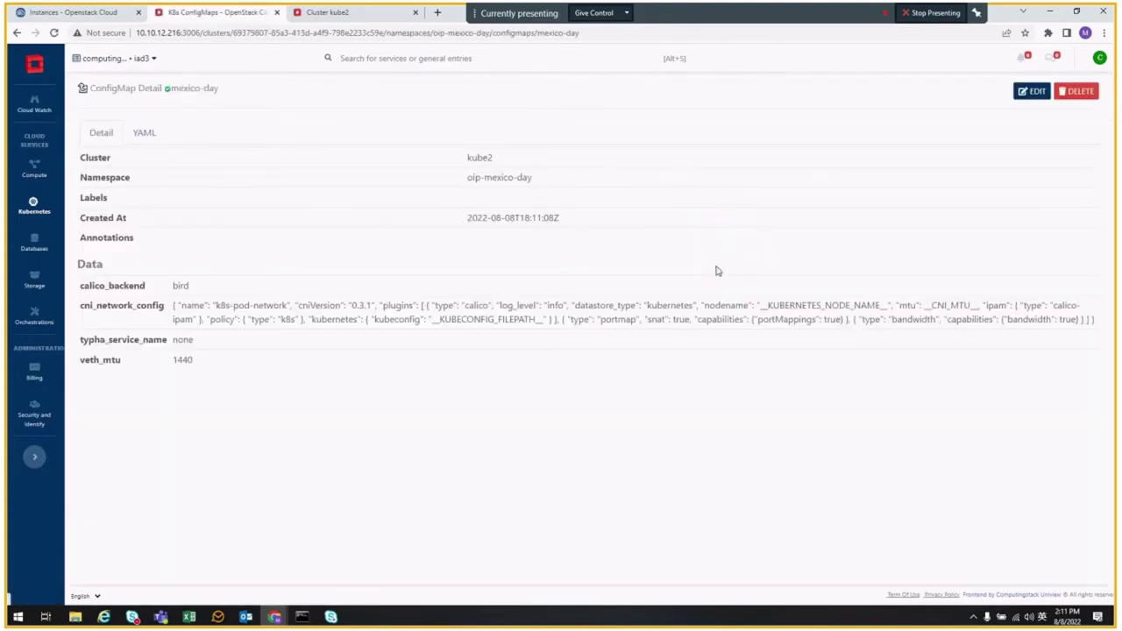
pyautogui.click(142, 133)
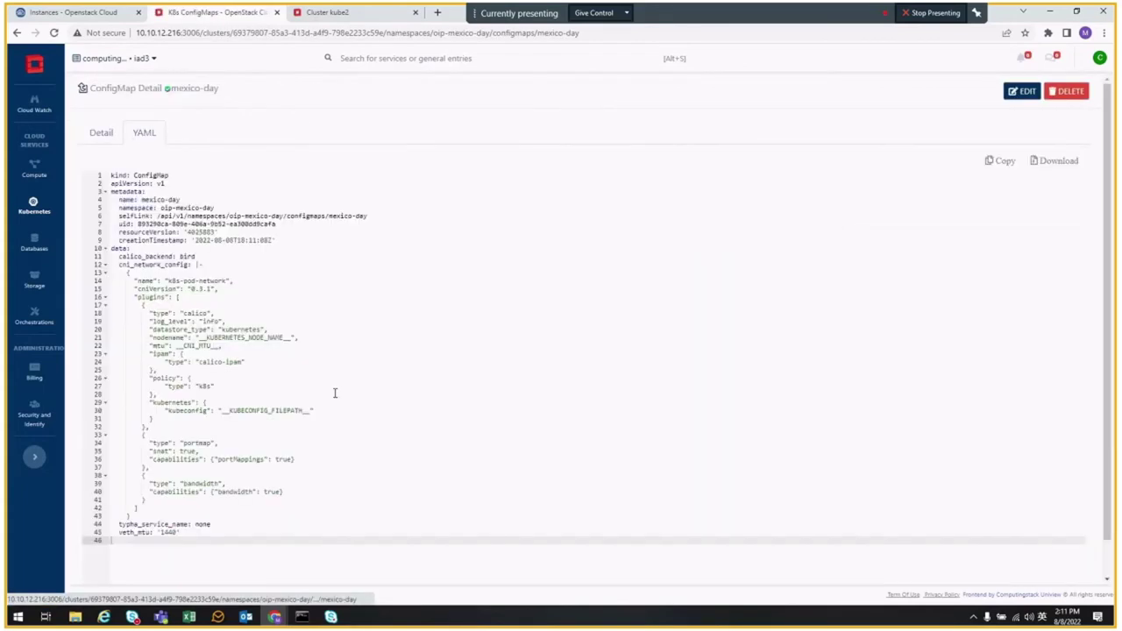
# - Return to kube2's configurations list and refresh it
pyautogui.scroll(-1, 334, 393)
pyautogui.scroll(1, 294, 346)
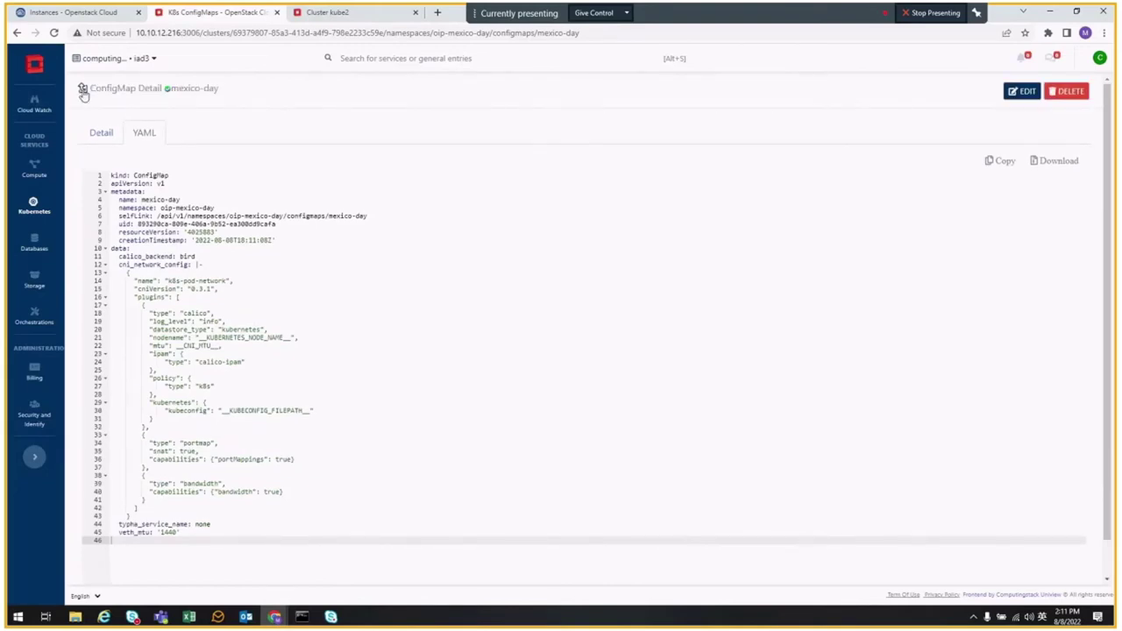
pyautogui.click(82, 89)
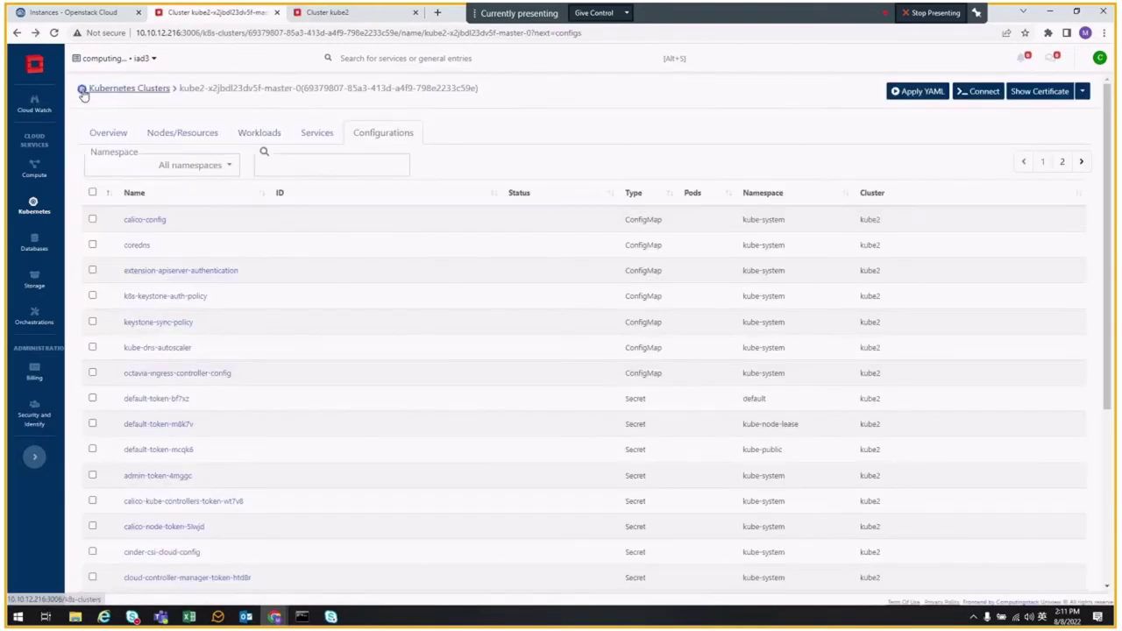
pyautogui.click(386, 143)
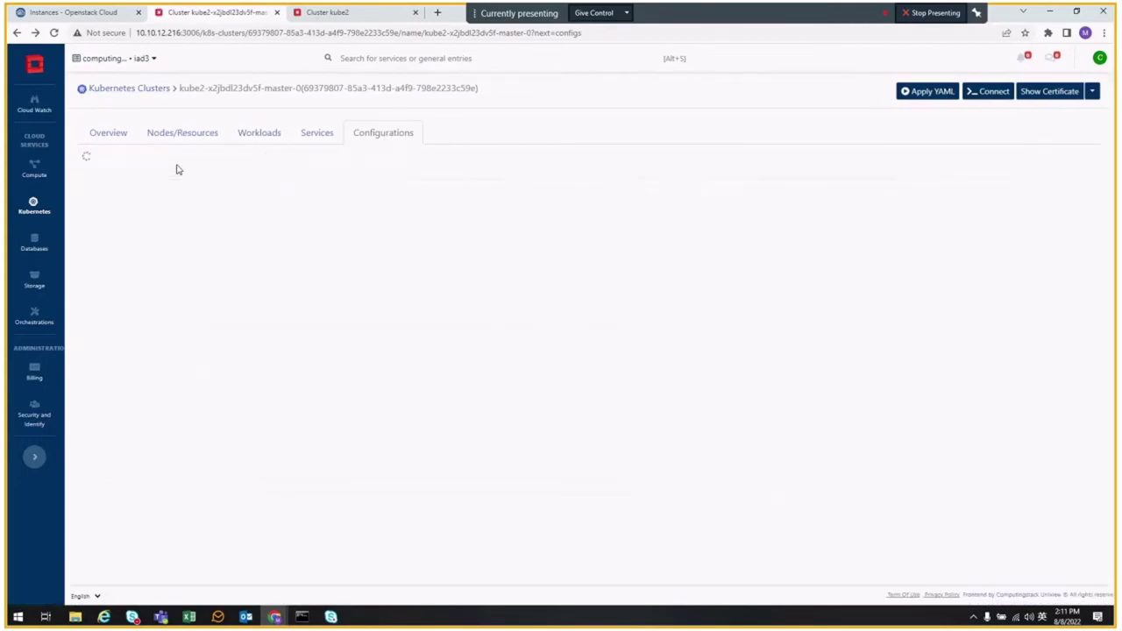
# - Filter the configurations to the oip-mexico-day namespace, then go back to Kubernetes Clusters
pyautogui.click(183, 166)
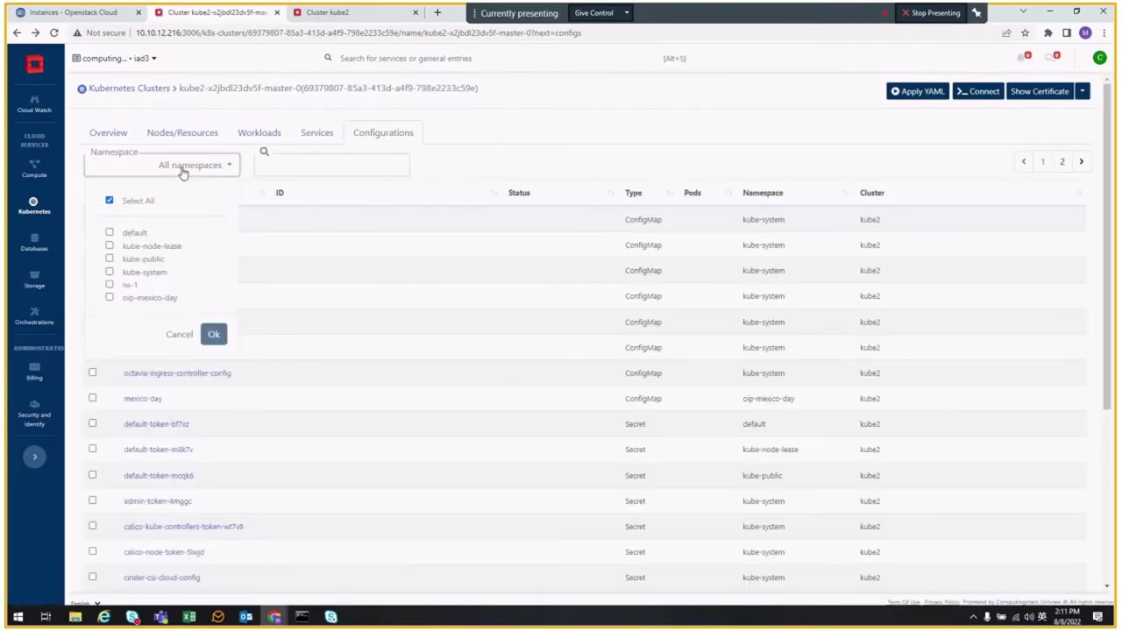
pyautogui.click(110, 298)
pyautogui.click(215, 336)
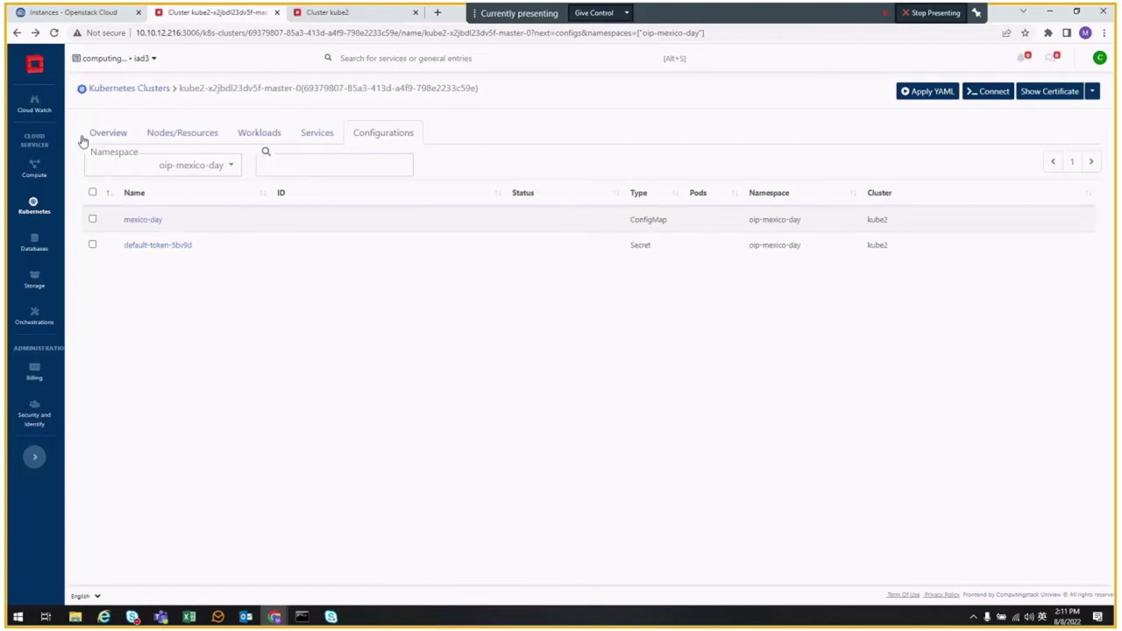
pyautogui.click(129, 89)
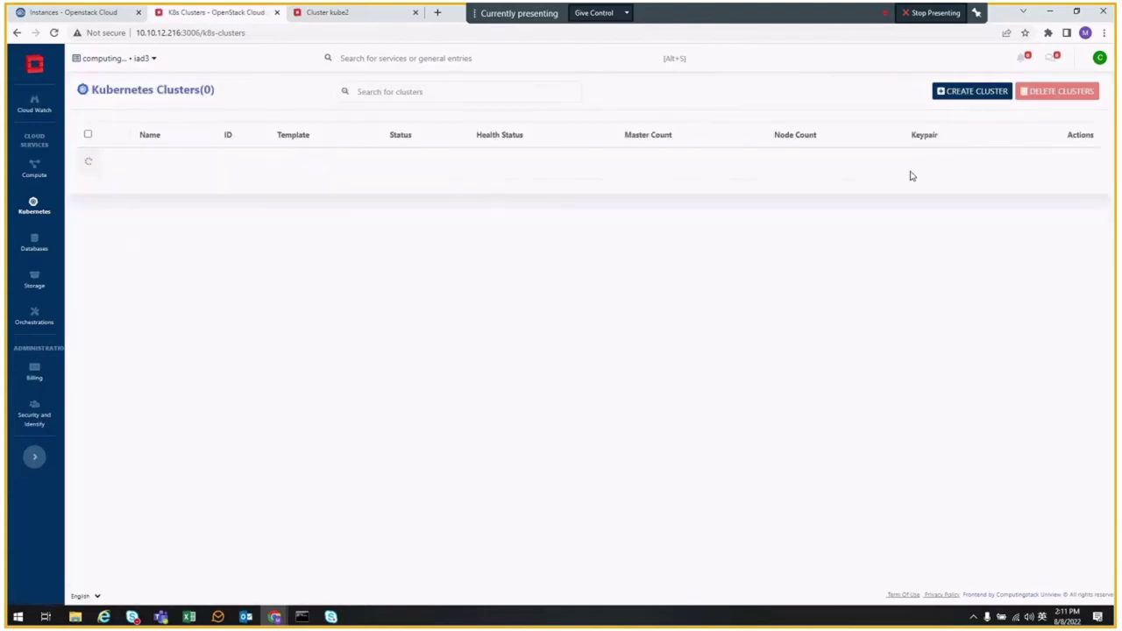
pyautogui.click(962, 93)
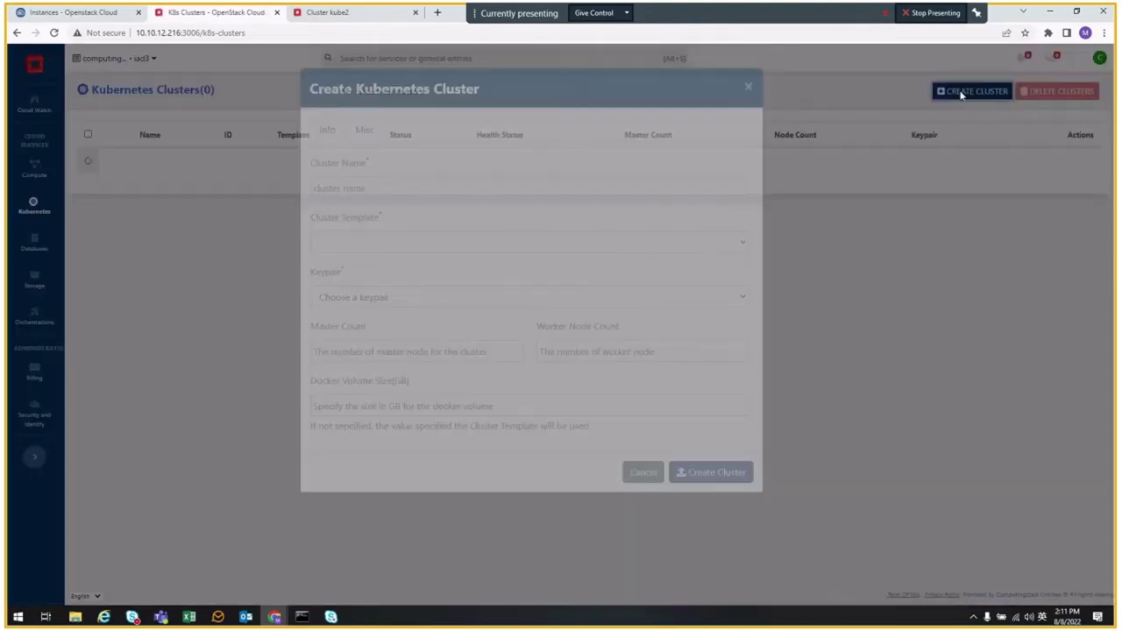
pyautogui.click(364, 264)
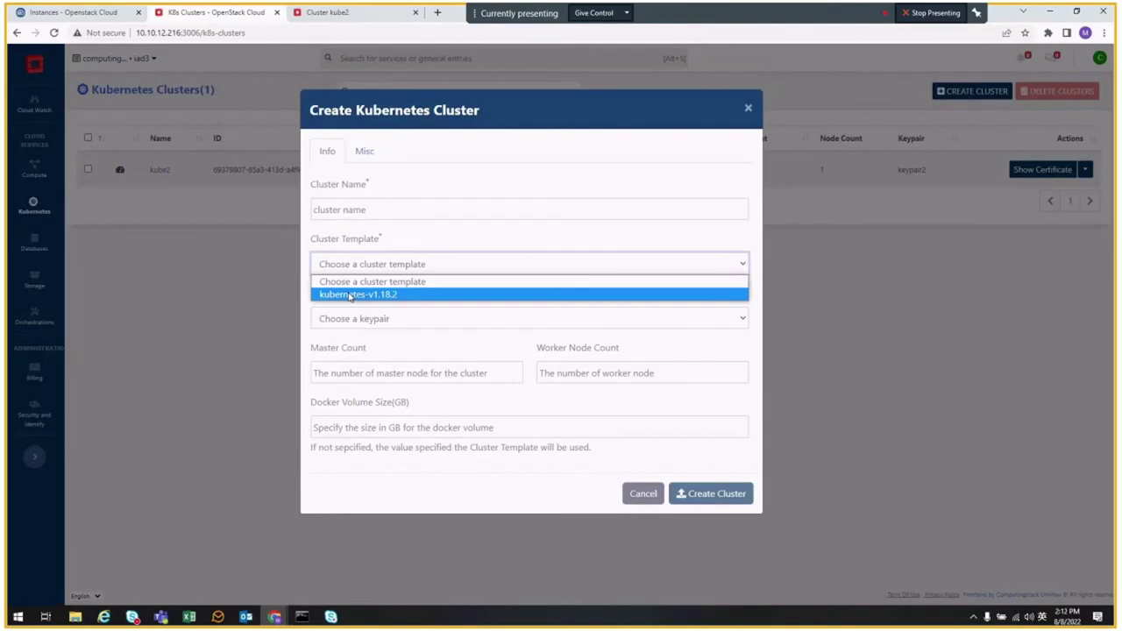
pyautogui.click(641, 493)
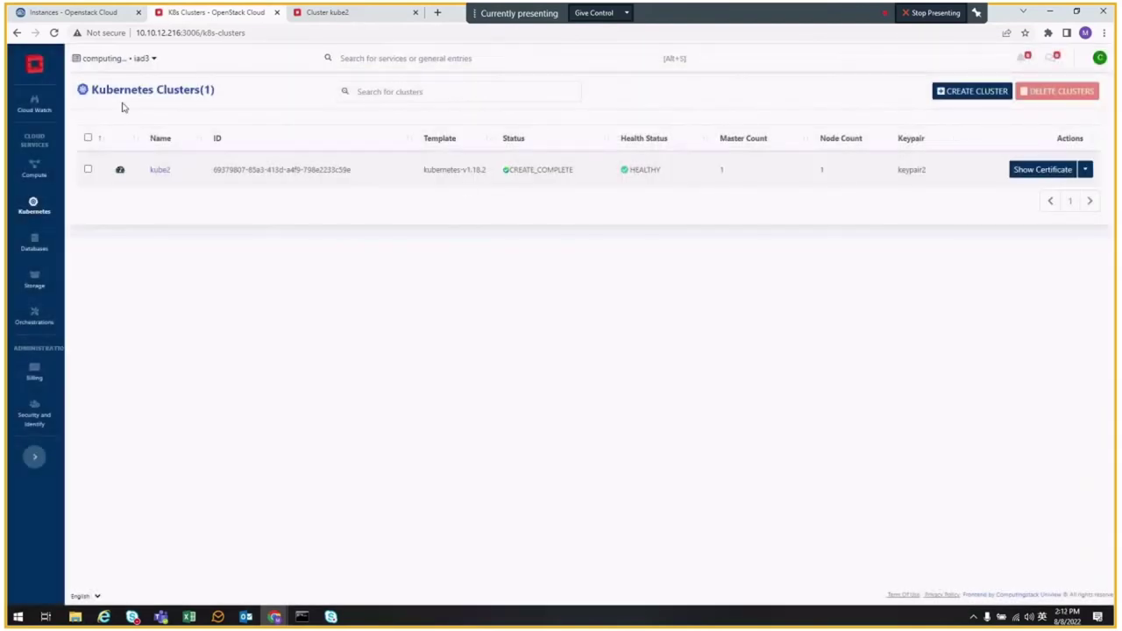
pyautogui.click(1086, 172)
pyautogui.click(1038, 145)
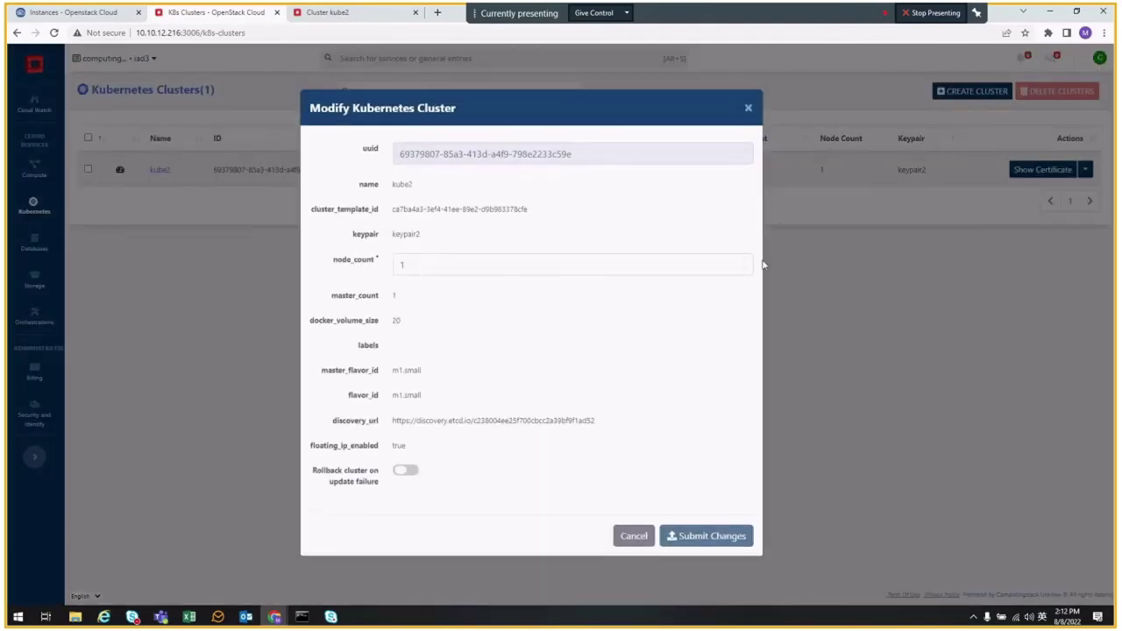
pyautogui.click(428, 264)
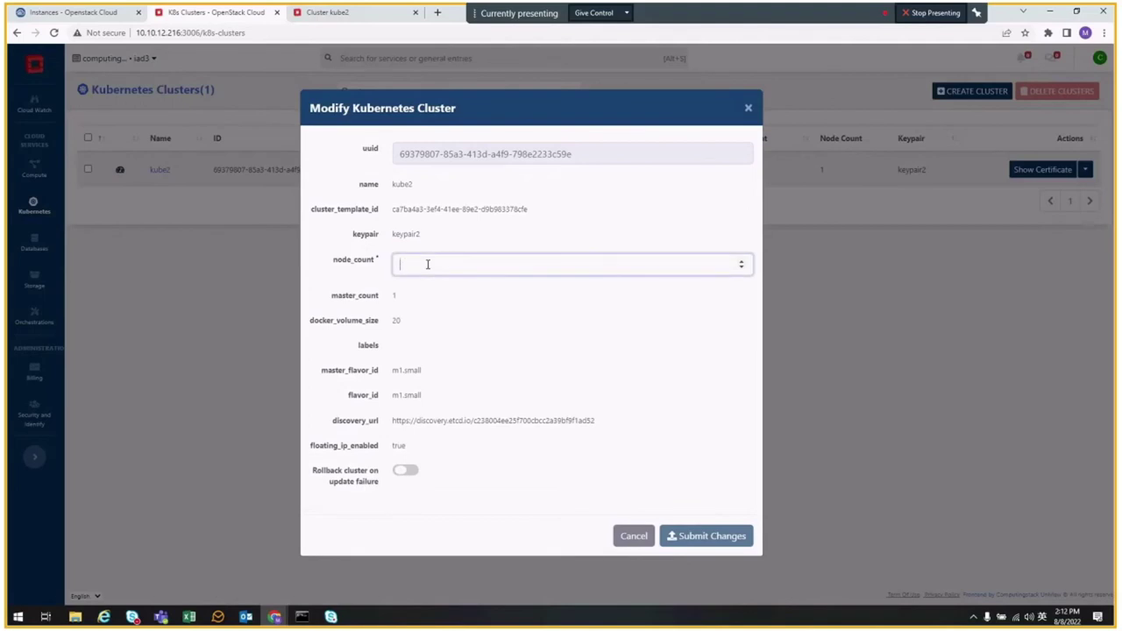
pyautogui.click(635, 540)
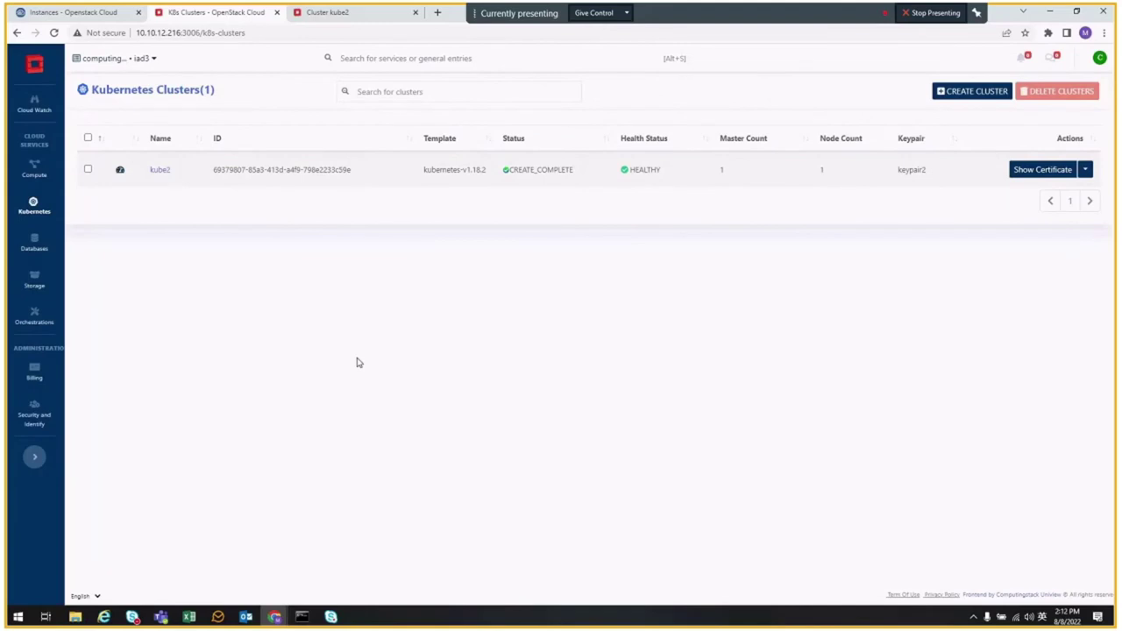
pyautogui.moveTo(35, 171)
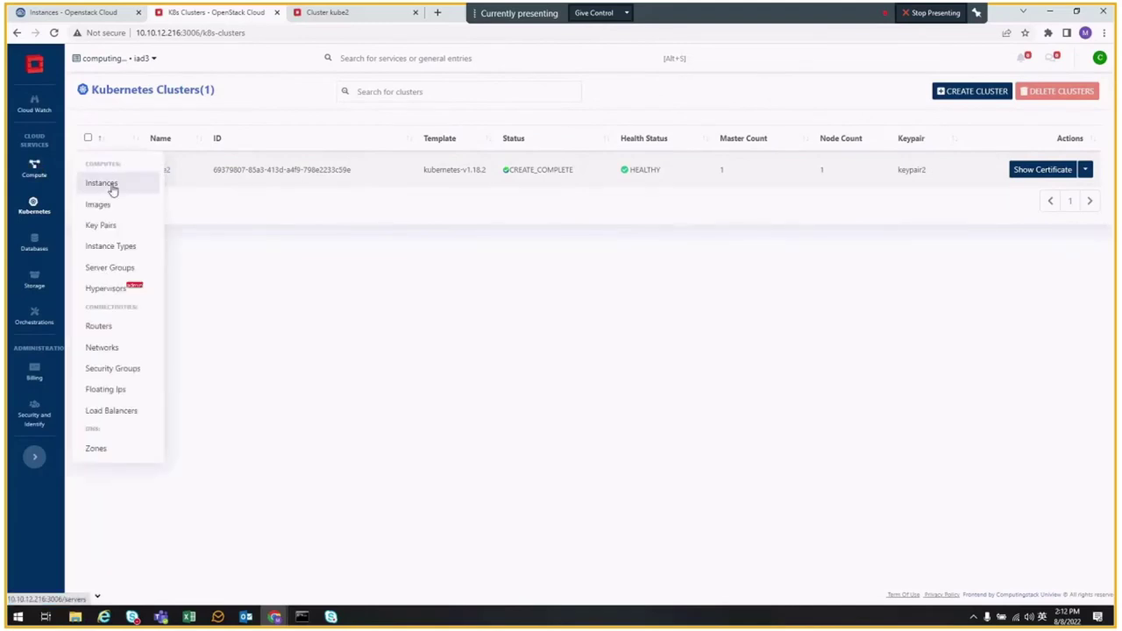
# - Open the centos-test instance from Compute > Instances and collapse its overview details
pyautogui.click(110, 183)
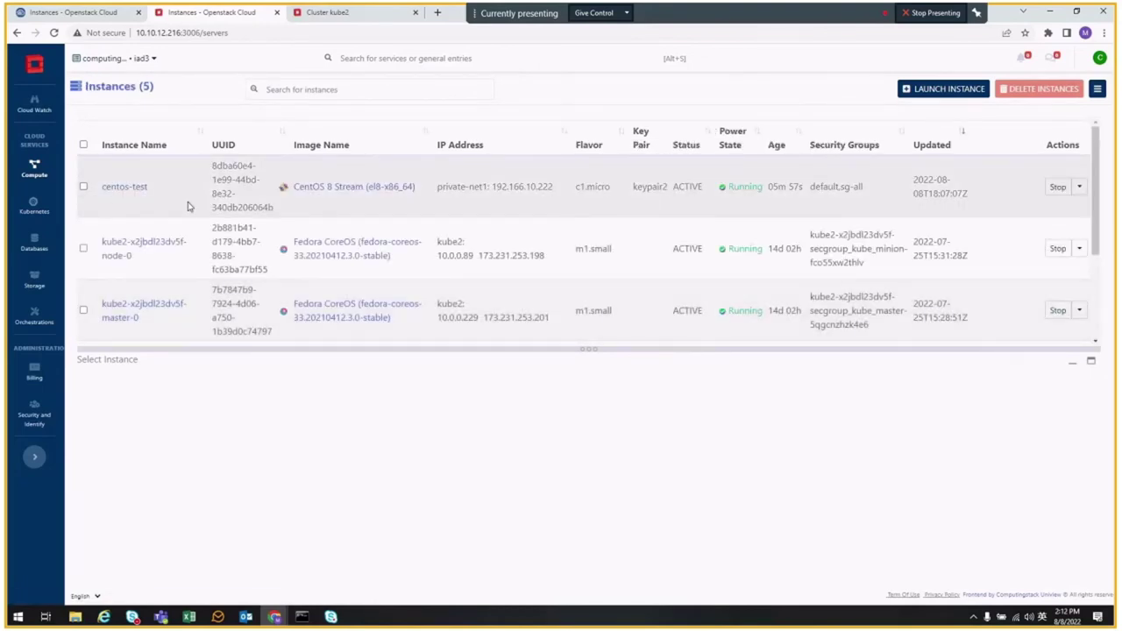
pyautogui.click(129, 190)
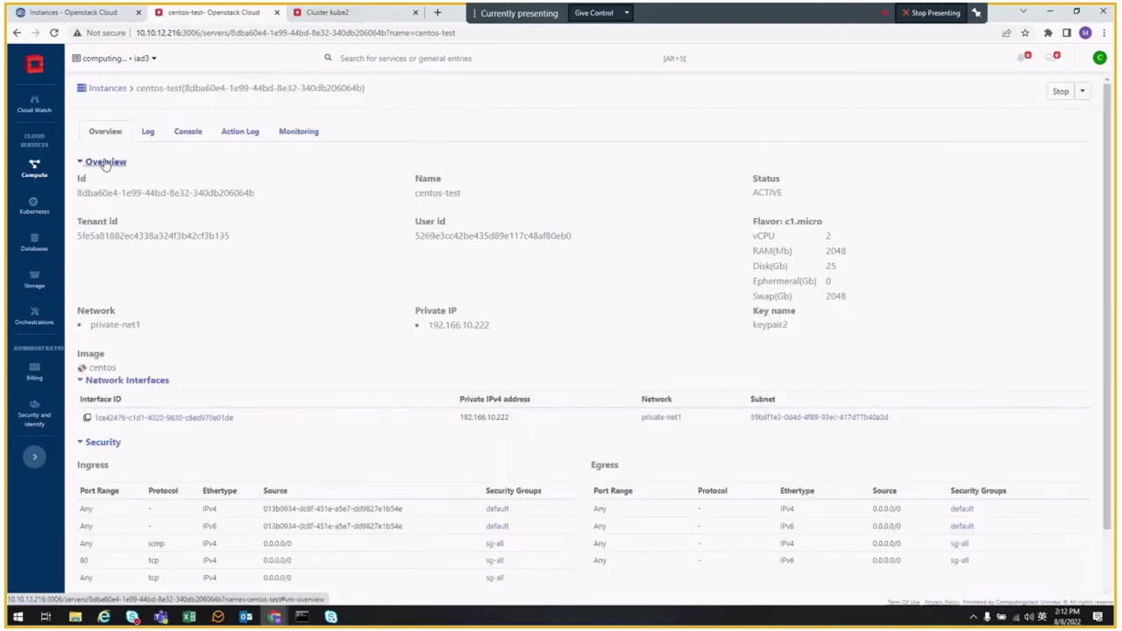
pyautogui.click(106, 161)
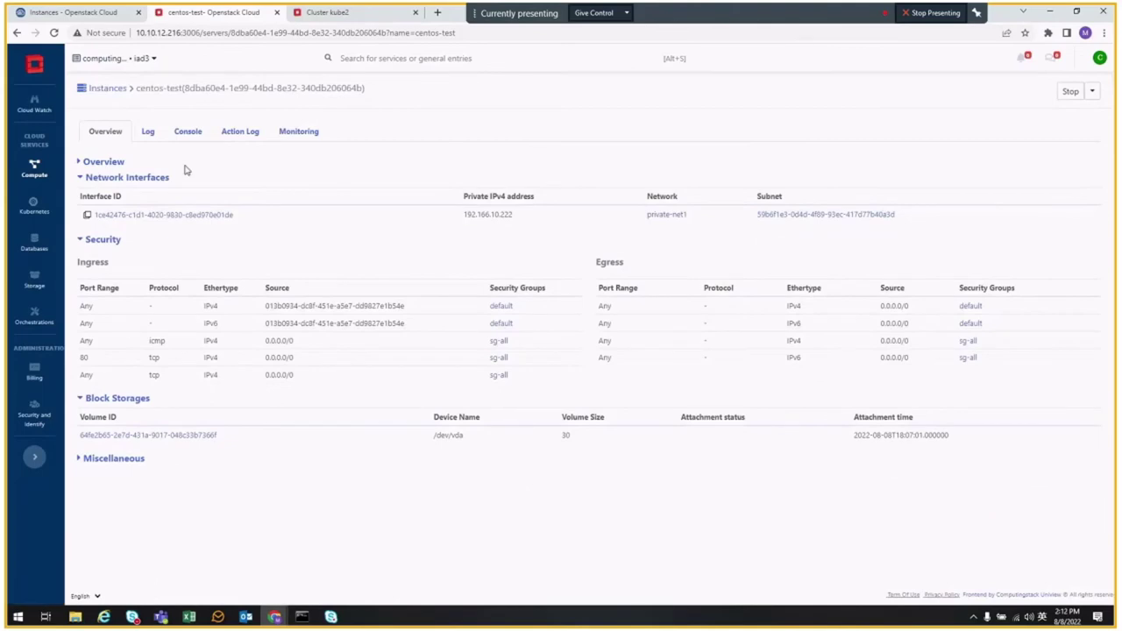
# - Review centos-test's Log, Console, Action Log and Monitoring tabs, then return to Instances
pyautogui.click(156, 132)
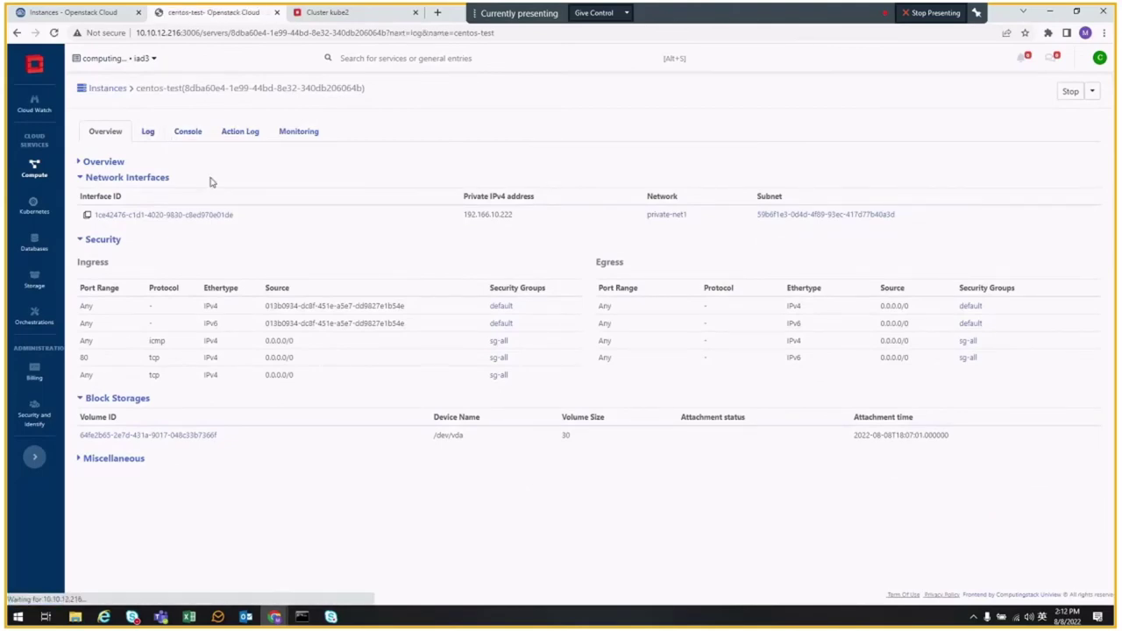
pyautogui.scroll(-2, 213, 171)
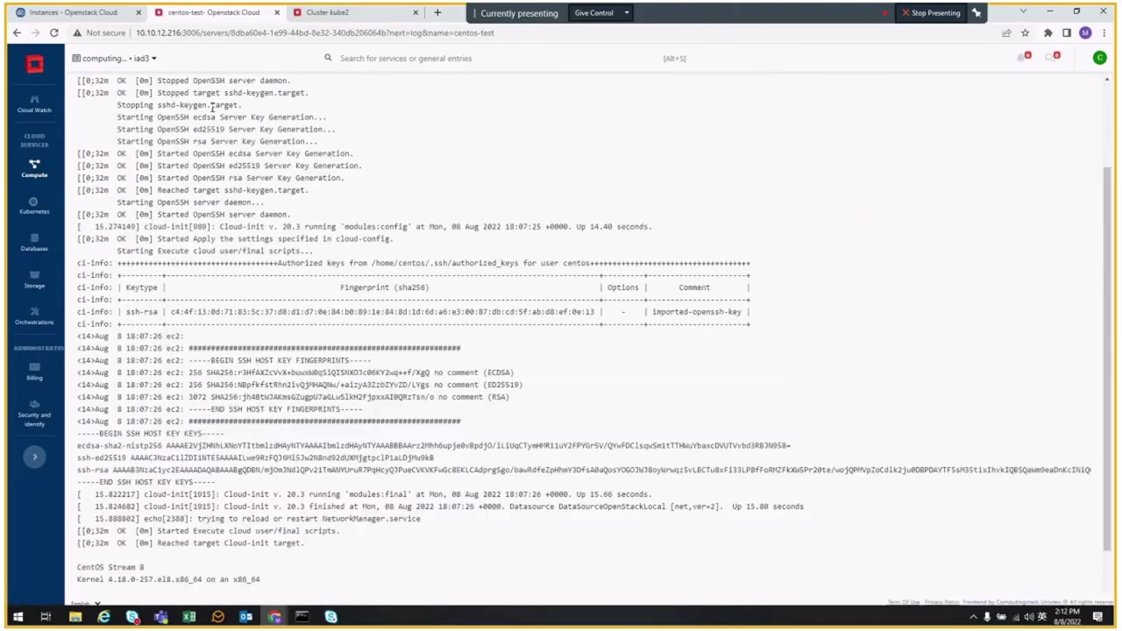
pyautogui.scroll(2, 214, 127)
pyautogui.click(187, 132)
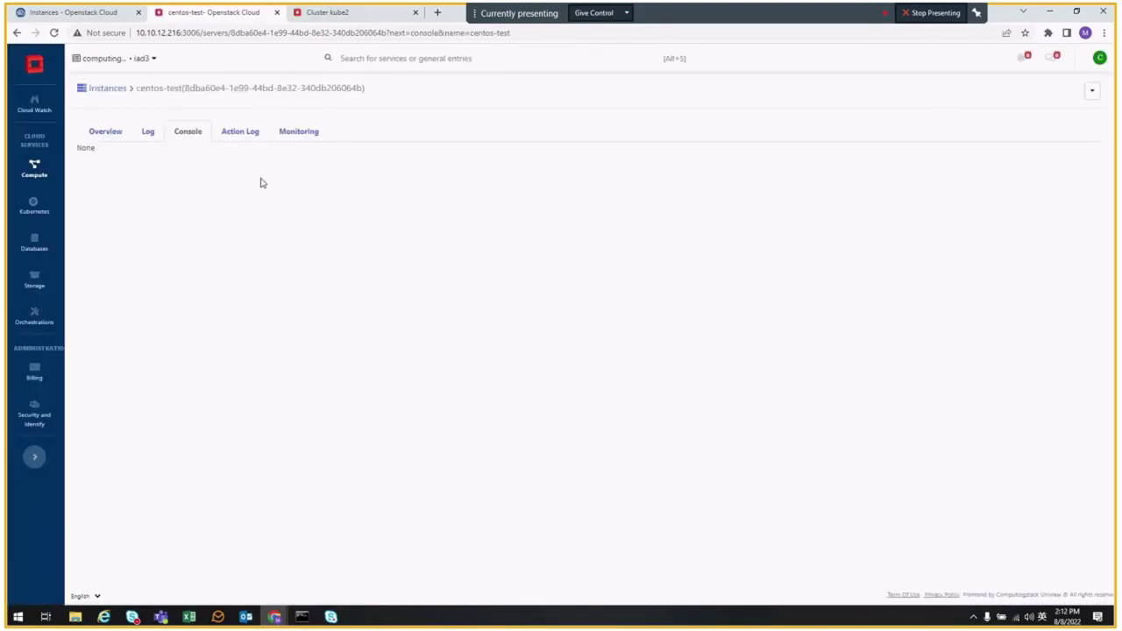
pyautogui.click(53, 33)
pyautogui.click(242, 132)
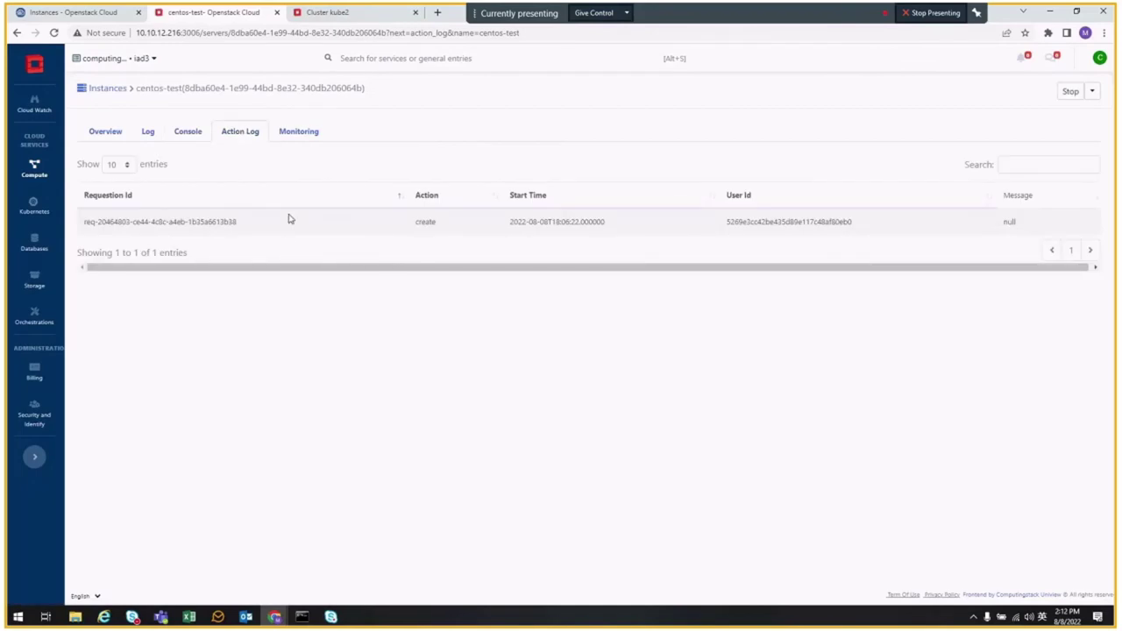
pyautogui.click(298, 133)
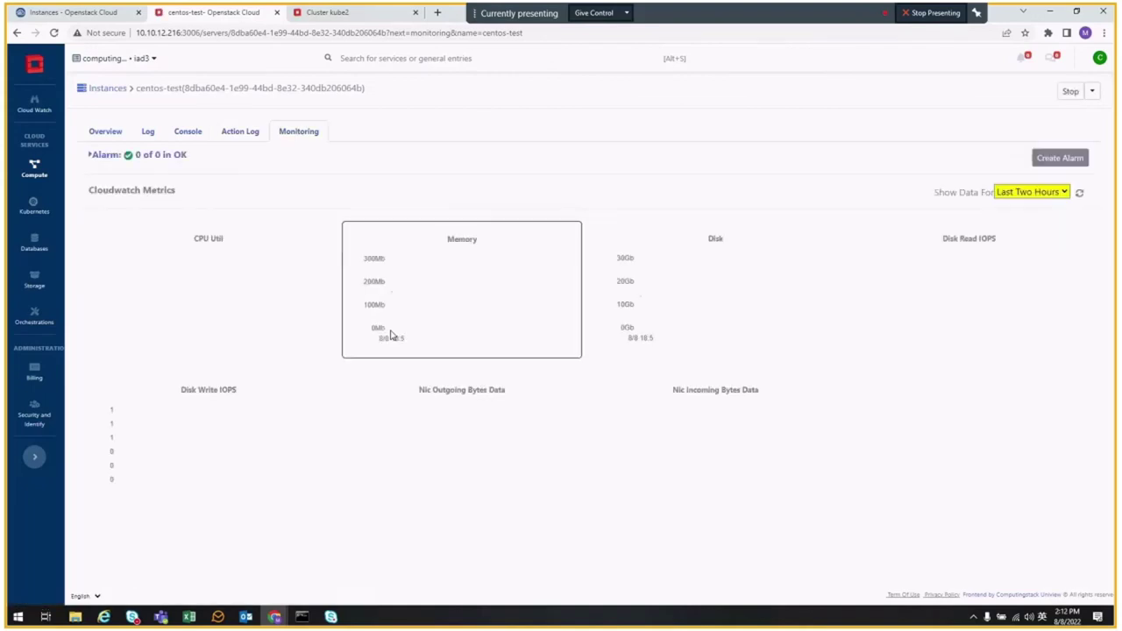
pyautogui.moveTo(359, 313)
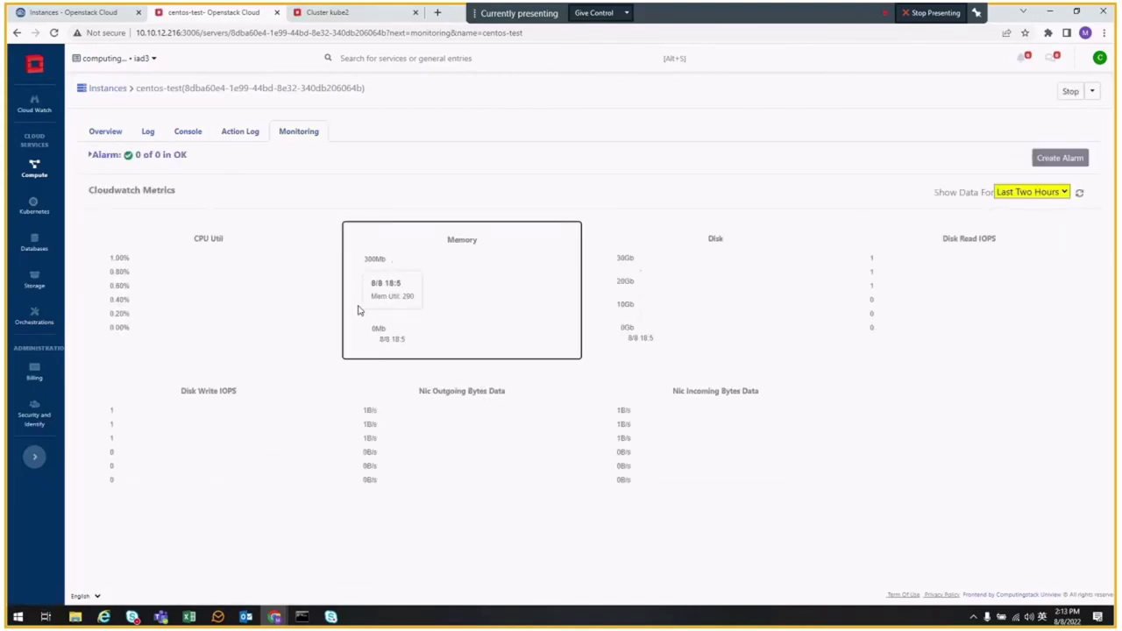
pyautogui.click(34, 171)
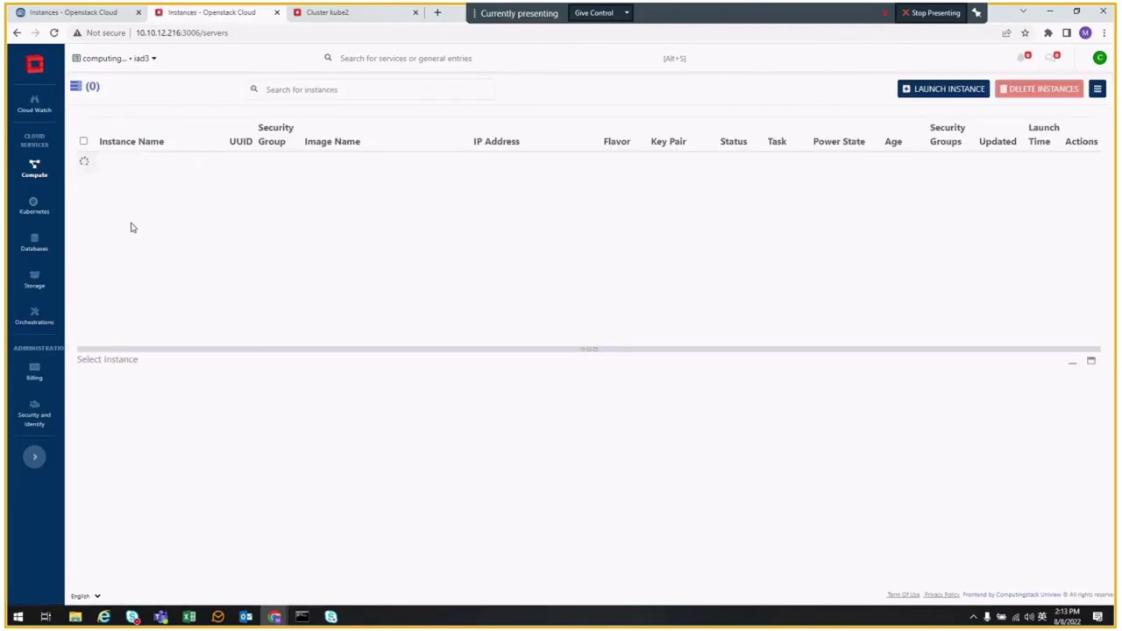
# - Open the intos-portal instance's Monitoring tab
pyautogui.scroll(-5, 132, 251)
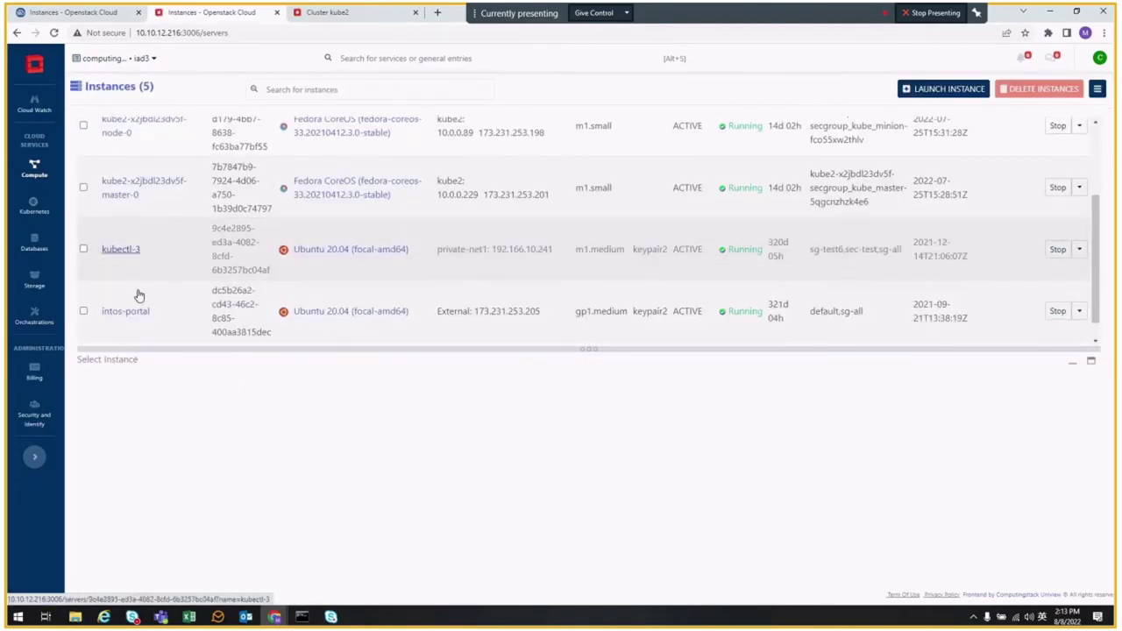
pyautogui.scroll(-1, 136, 295)
pyautogui.click(128, 289)
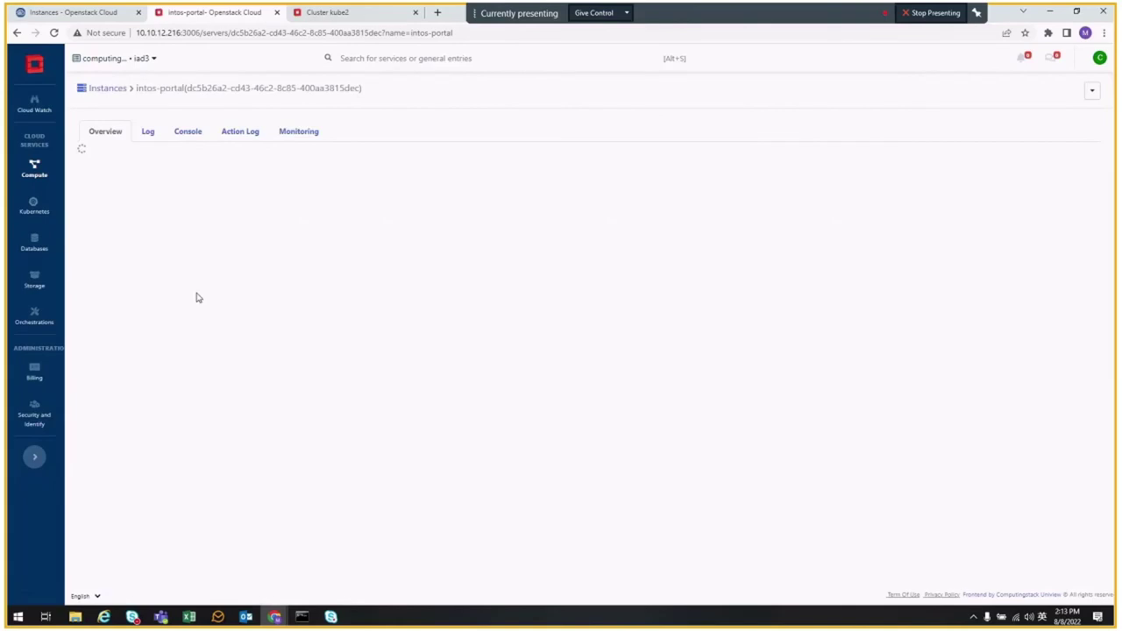
pyautogui.click(305, 135)
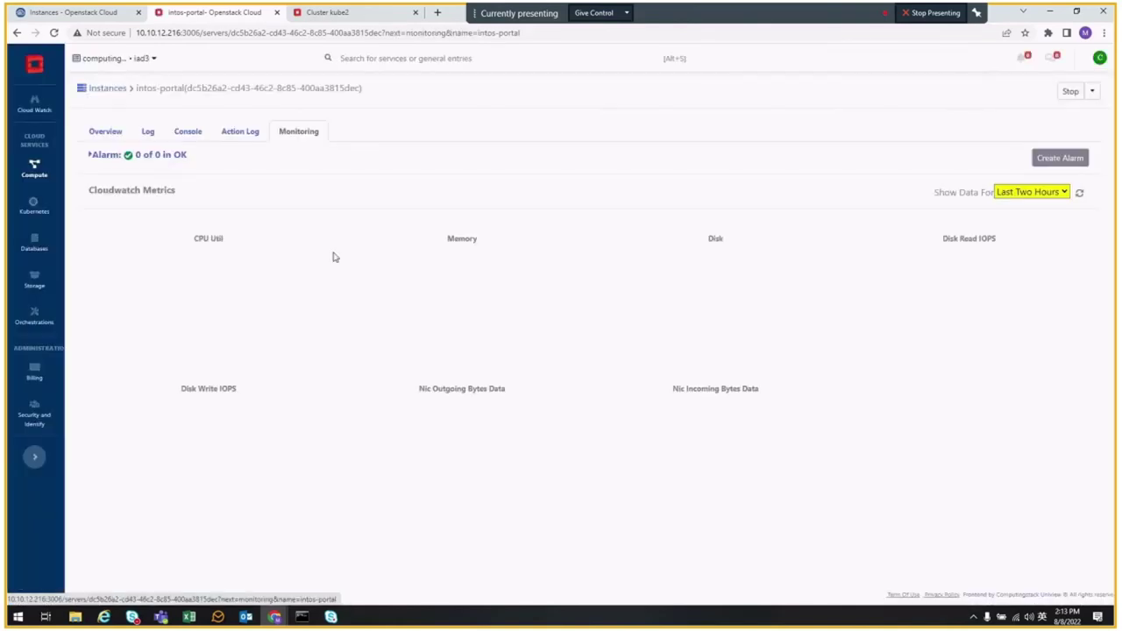
# - Set Show Data For to Last 1 Week, then look at the Databases and Storage sections
pyautogui.click(1055, 193)
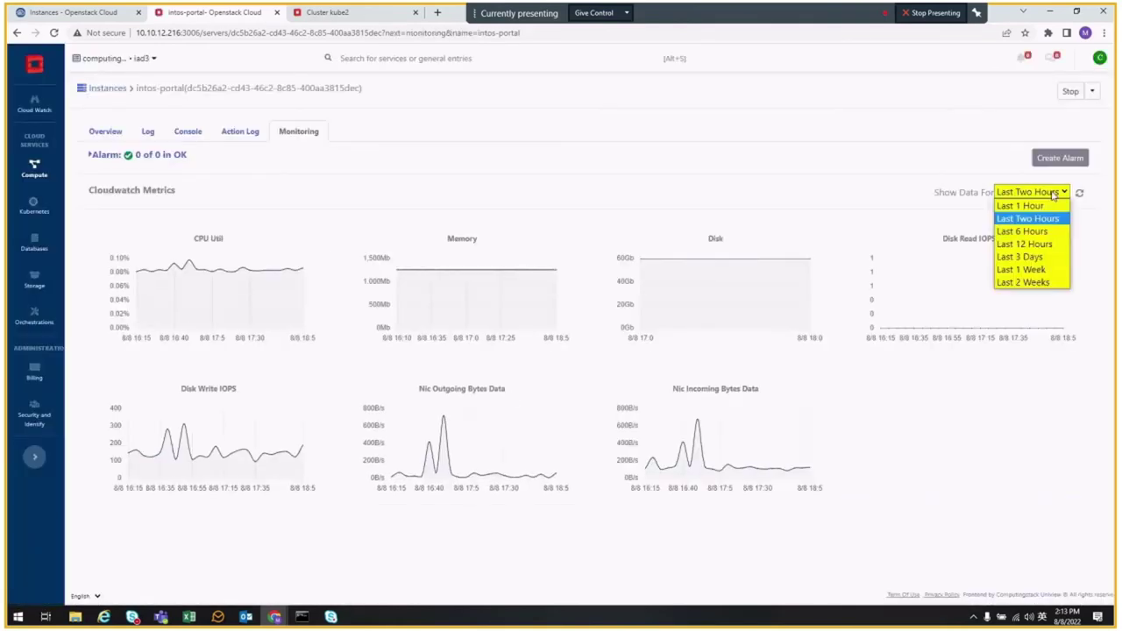
pyautogui.click(1026, 269)
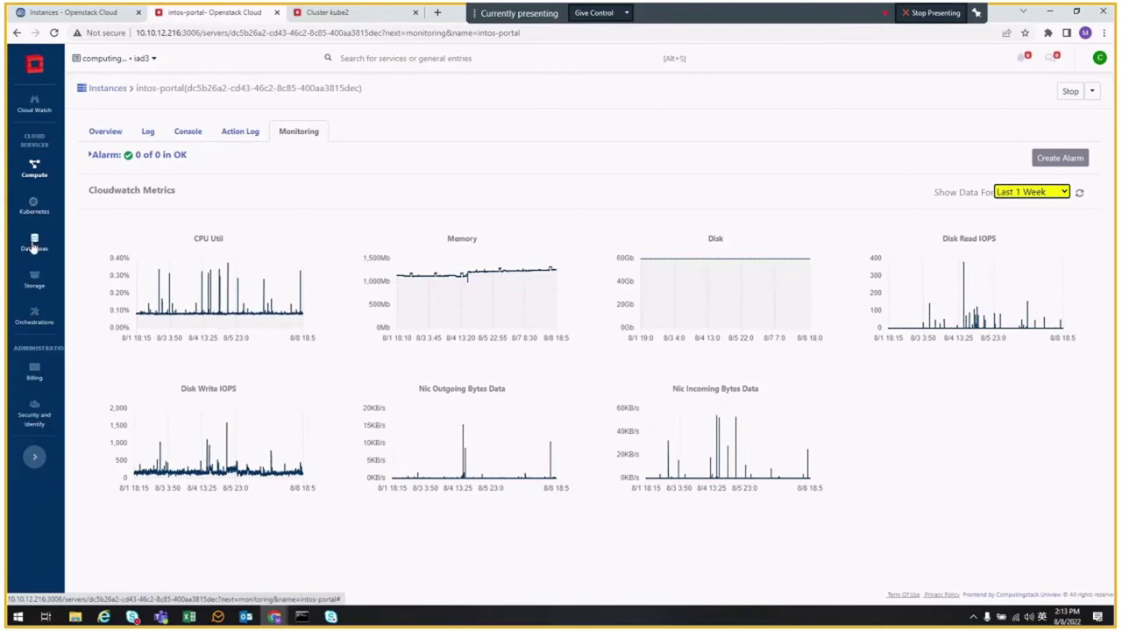
pyautogui.click(34, 248)
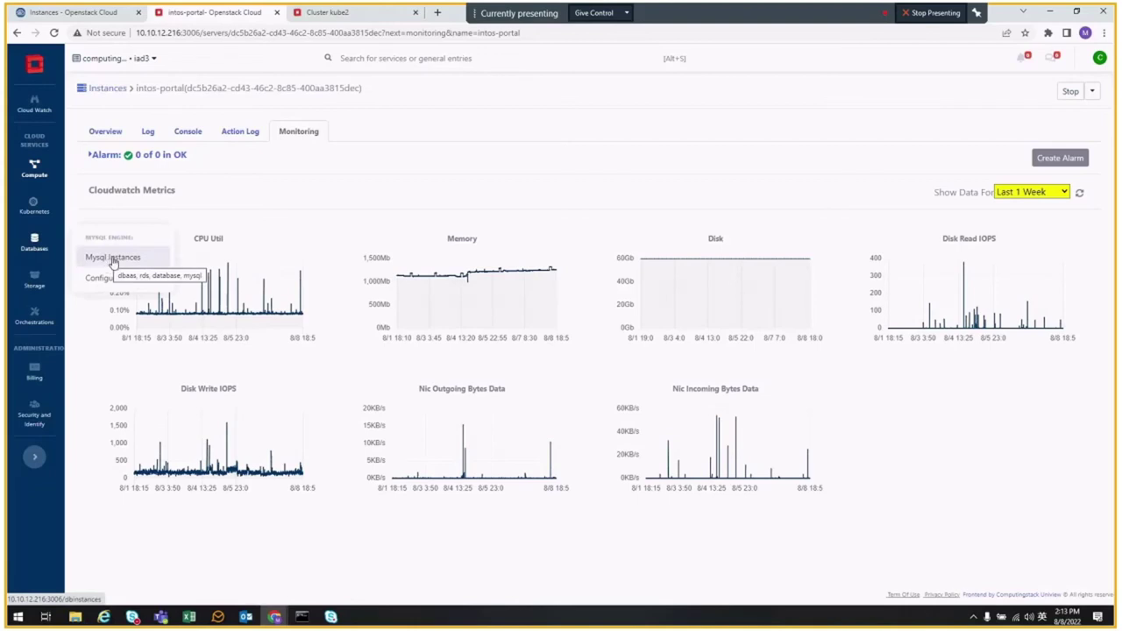
pyautogui.click(33, 280)
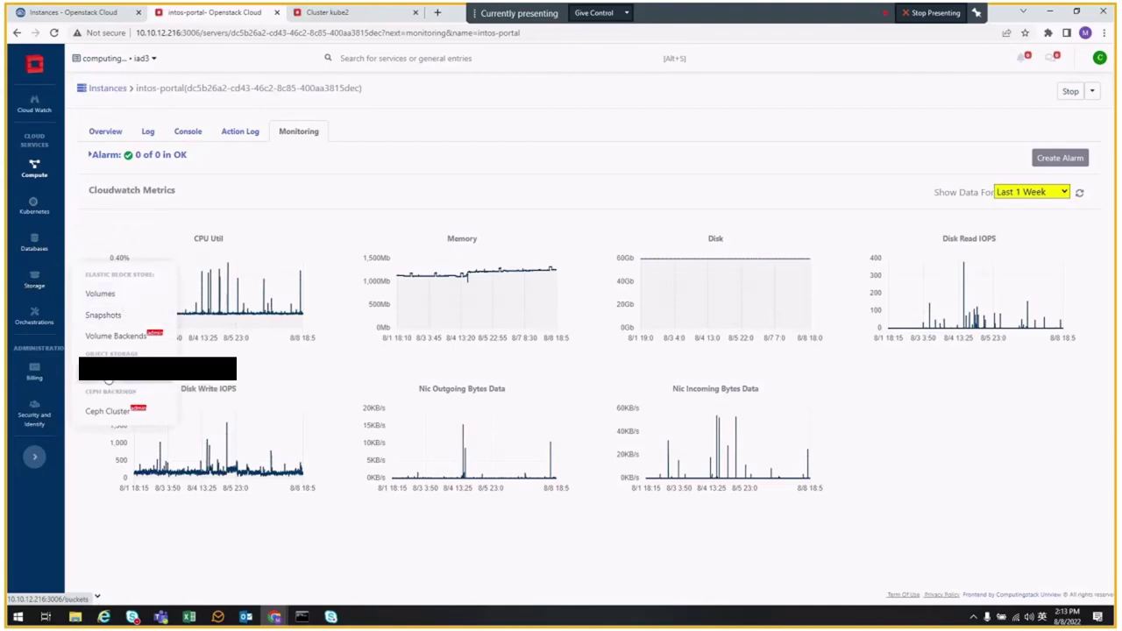
# - Create the mexico-day container in object storage, reload the list and open it
pyautogui.click(108, 377)
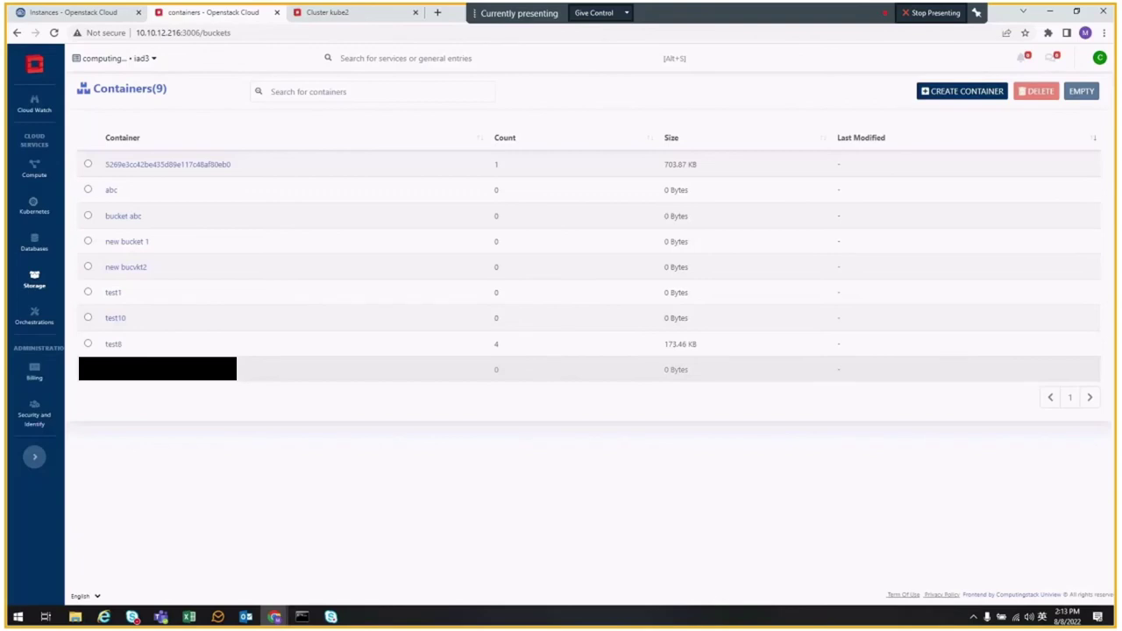
pyautogui.click(959, 94)
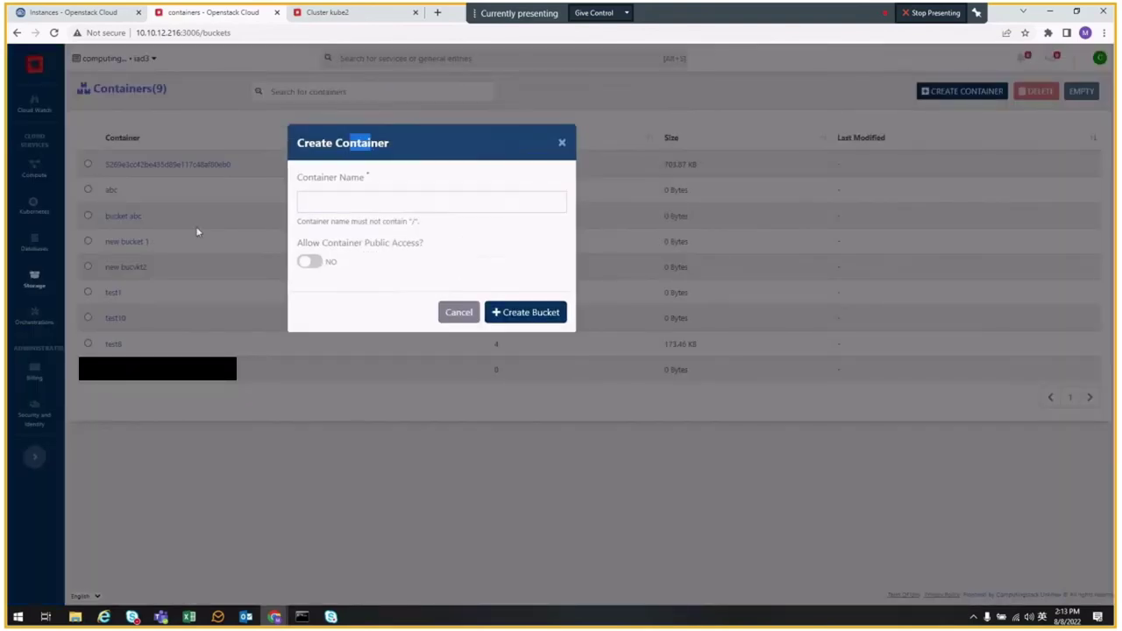
pyautogui.moveTo(347, 143); pyautogui.dragTo(141, 271)
pyautogui.click(183, 337)
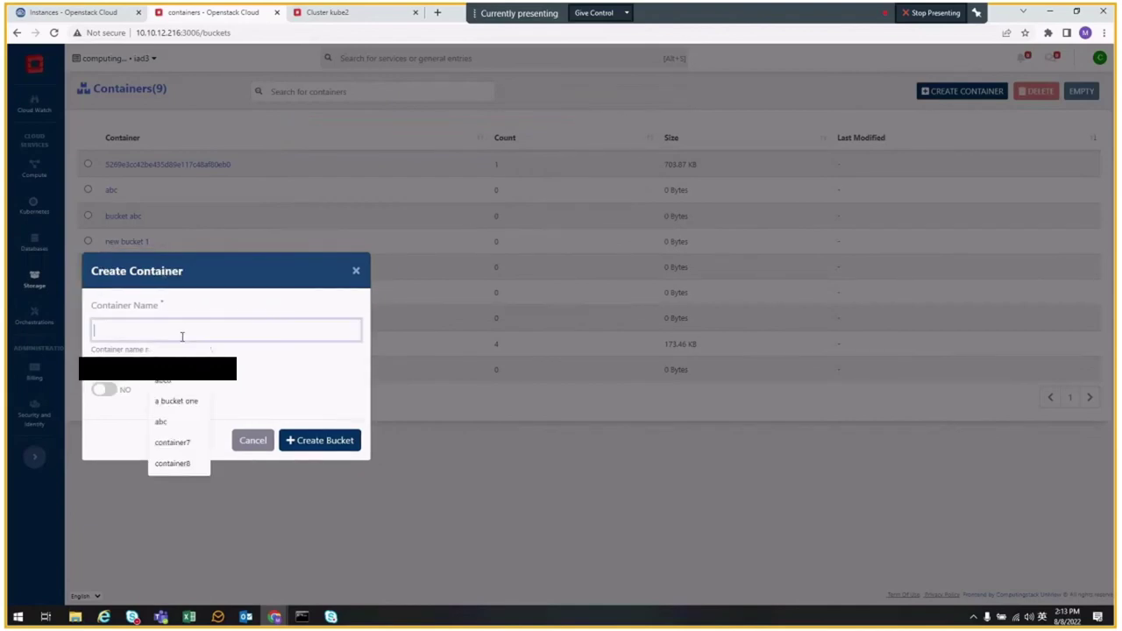
pyautogui.write('mex')
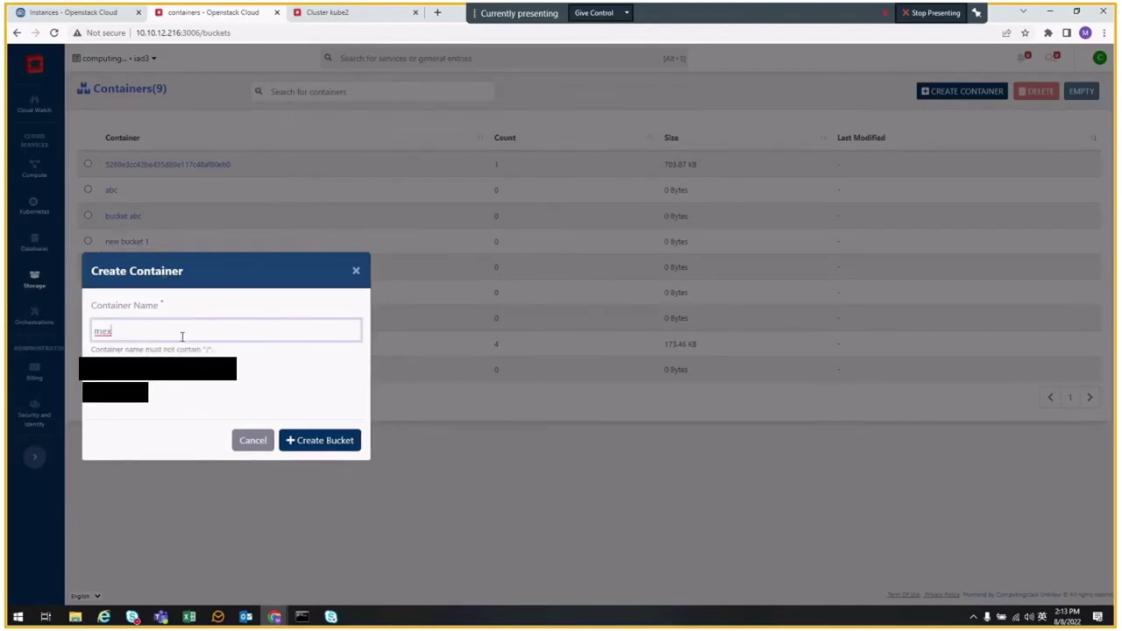
pyautogui.write('-')
pyautogui.press('BackSpace')
pyautogui.write('ico-day')
pyautogui.click(258, 435)
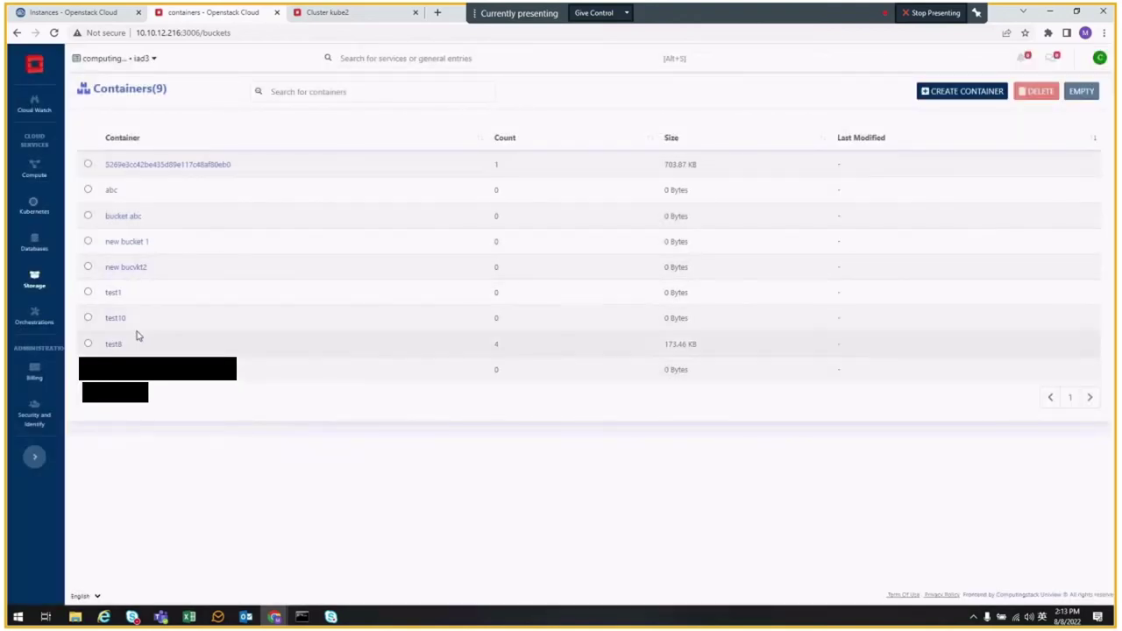
pyautogui.click(54, 32)
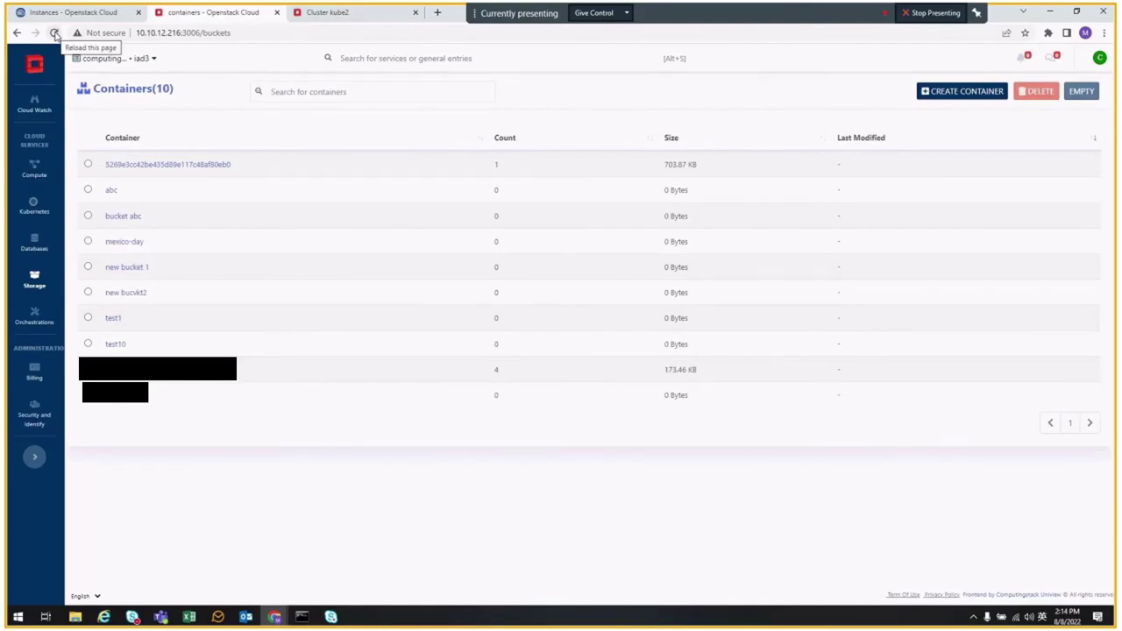
pyautogui.click(123, 242)
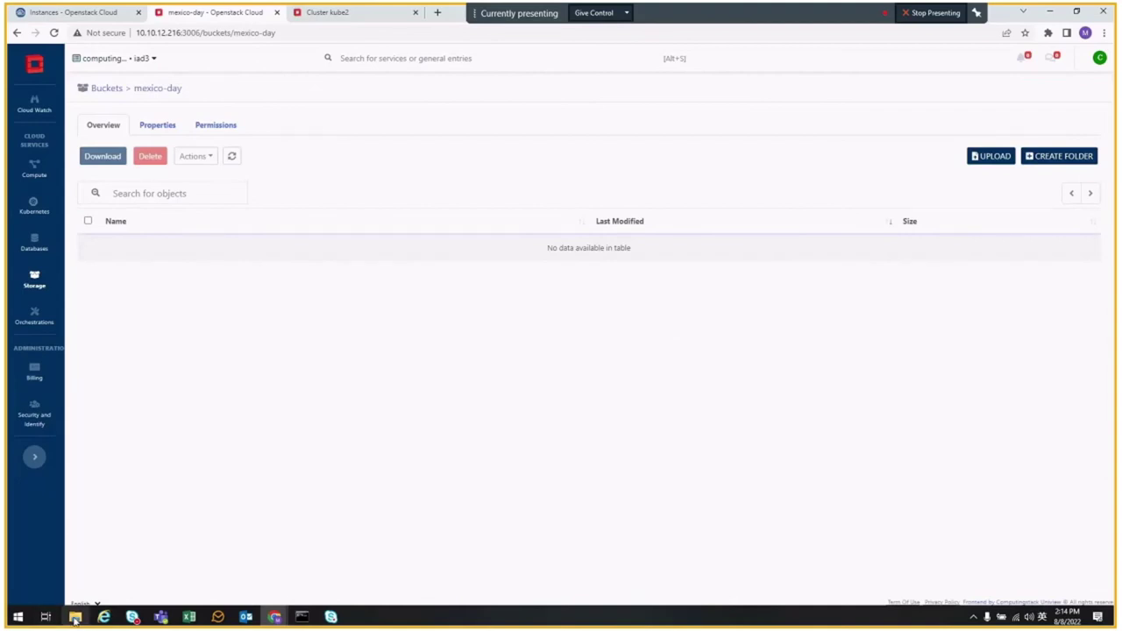
# - Drag both logo PNGs from the Pictures folder onto mexico-day's Upload page and upload them
pyautogui.click(76, 616)
pyautogui.moveTo(407, 151); pyautogui.dragTo(1121, 157)
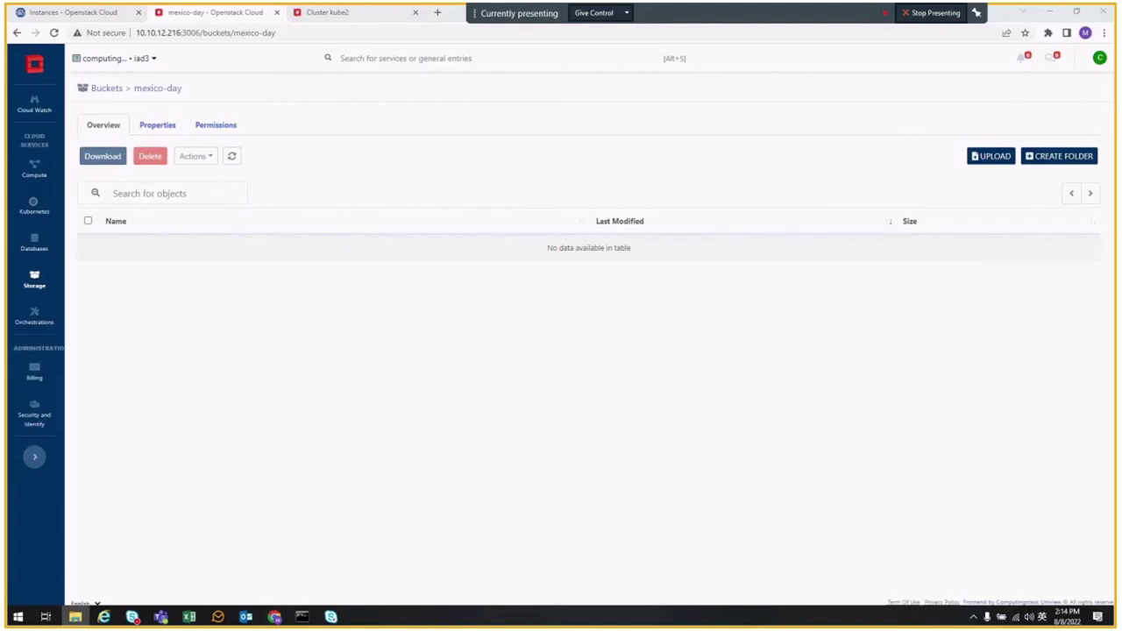
pyautogui.moveTo(1121, 316); pyautogui.dragTo(458, 374)
pyautogui.moveTo(582, 481); pyautogui.dragTo(593, 530)
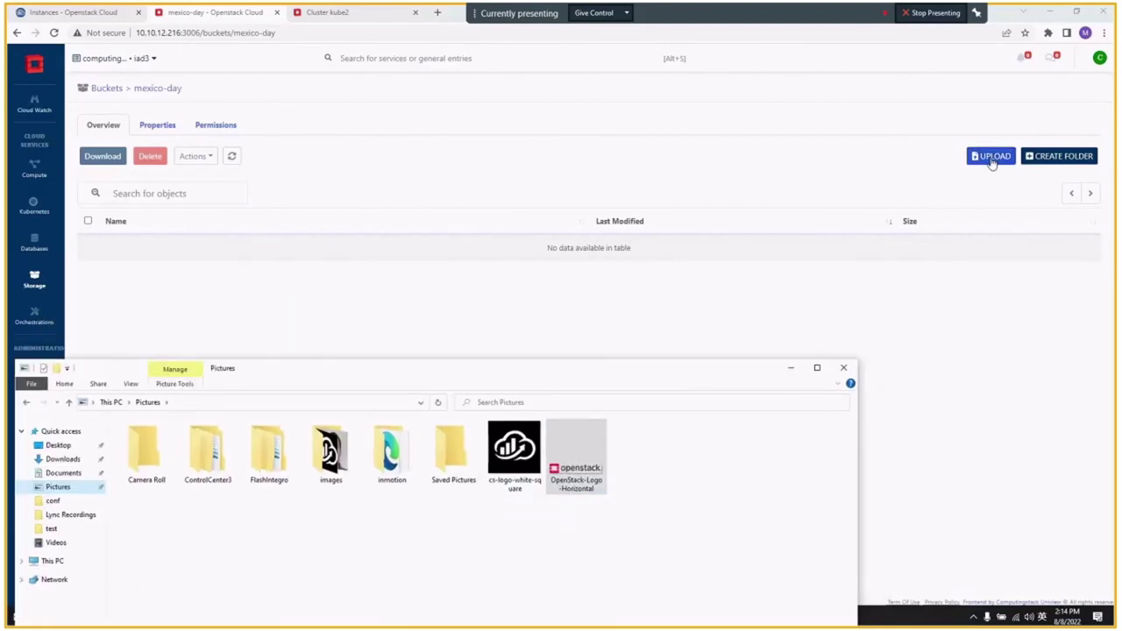
pyautogui.click(991, 156)
pyautogui.hotkey('alt', 'Tab')
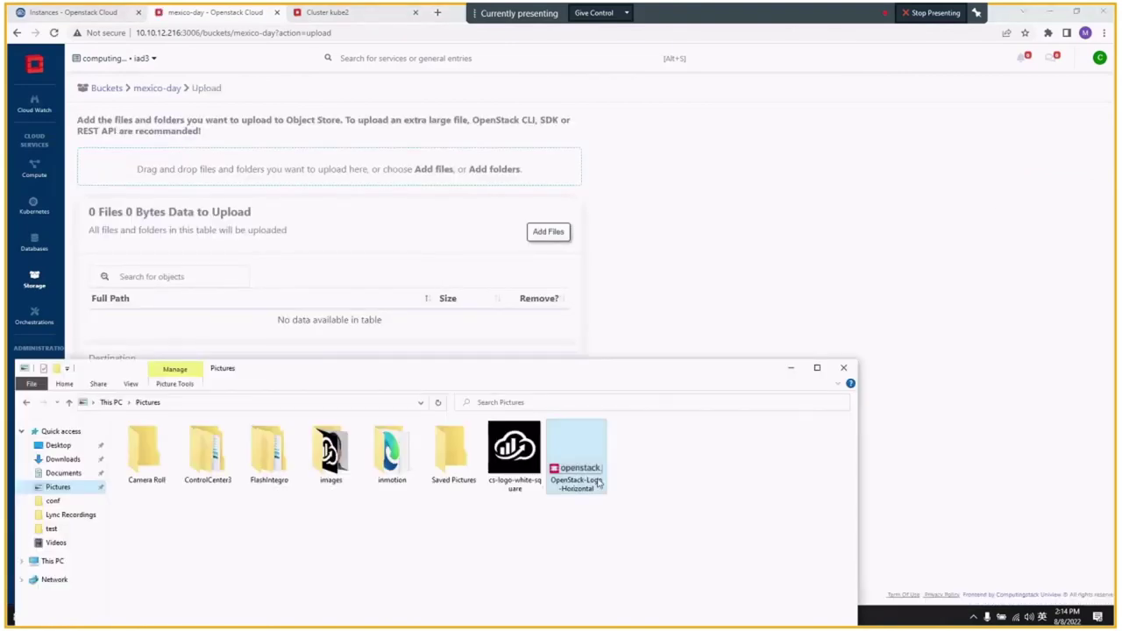
pyautogui.keyDown('ctrl'); pyautogui.click(583, 470); pyautogui.keyUp('ctrl')
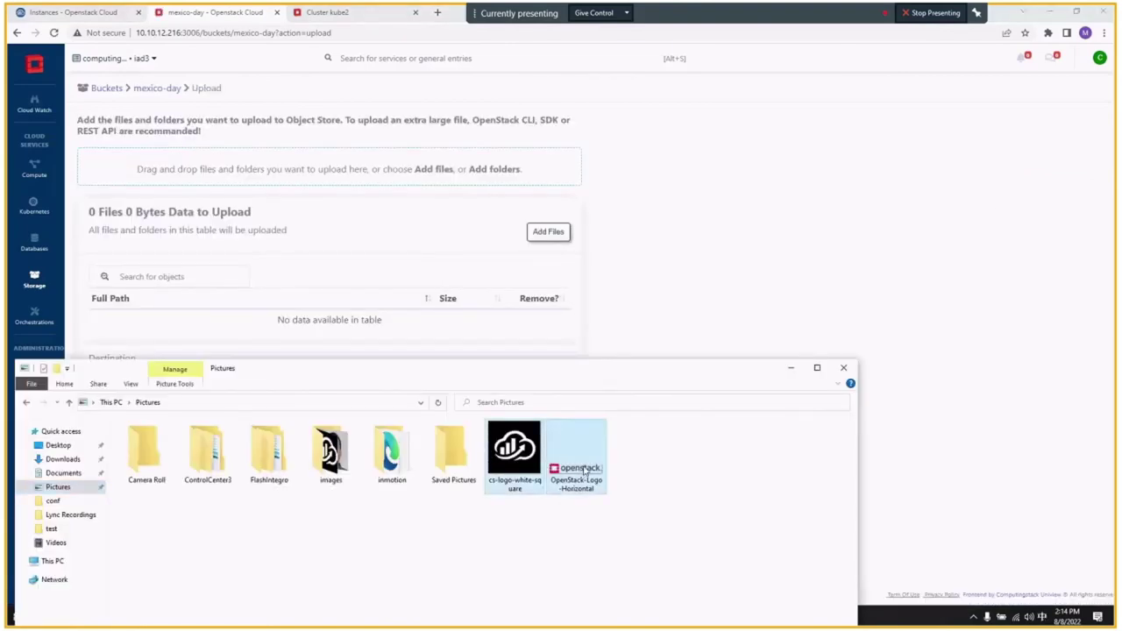
pyautogui.moveTo(585, 472); pyautogui.dragTo(377, 281)
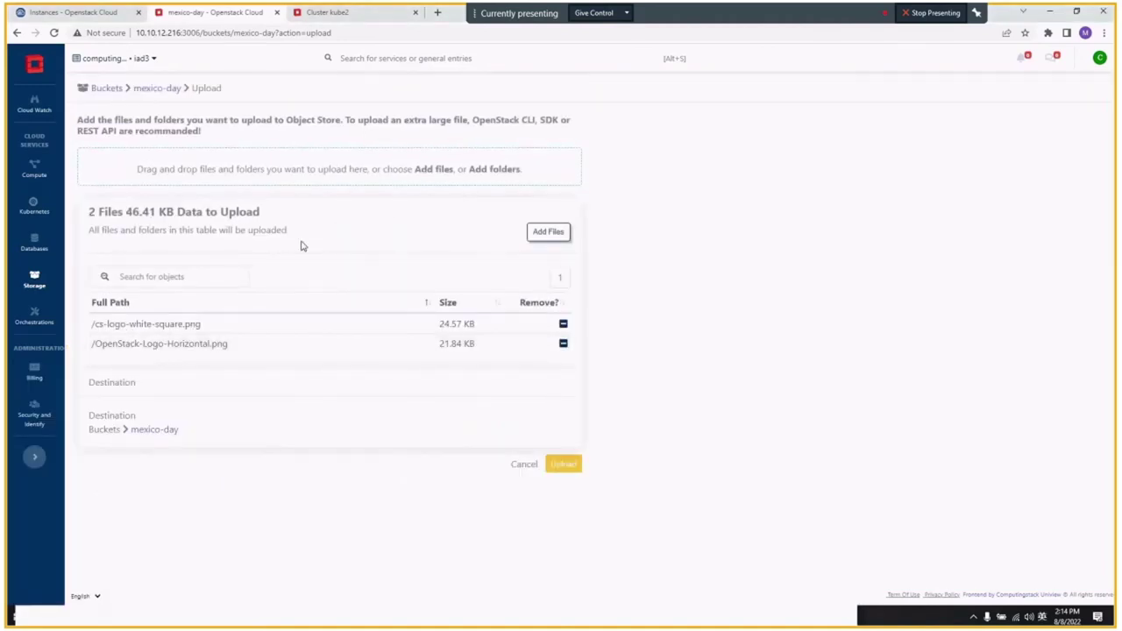
pyautogui.click(568, 466)
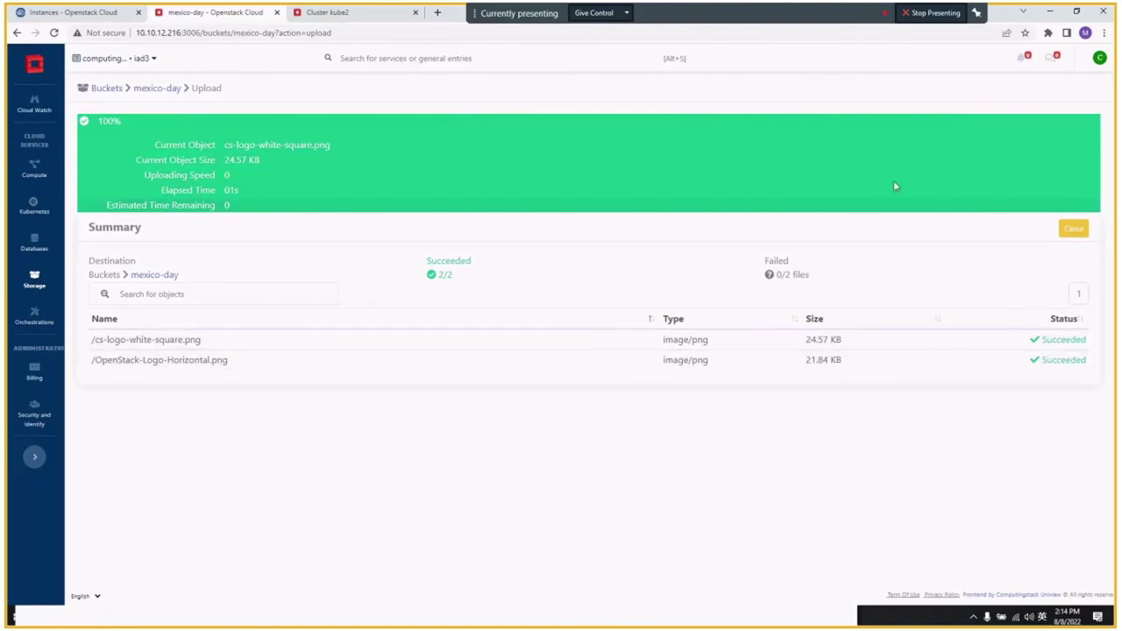
pyautogui.click(1078, 231)
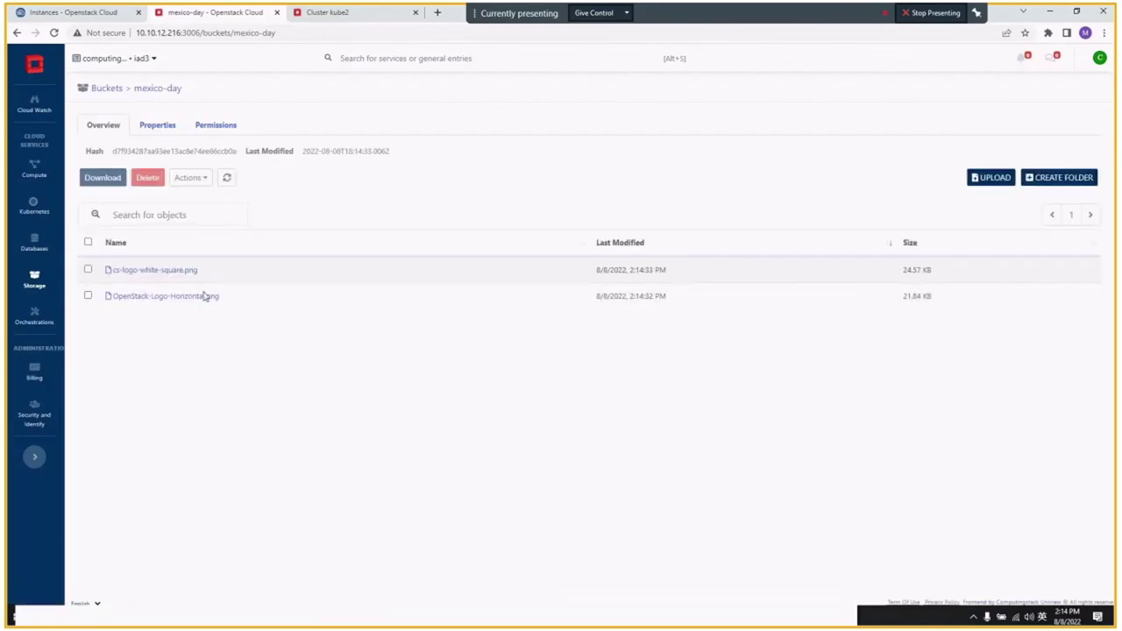
# - Open OpenStack-Logo-Horizontal.png to see its 21.84 KB size, hash and public URL
pyautogui.click(173, 298)
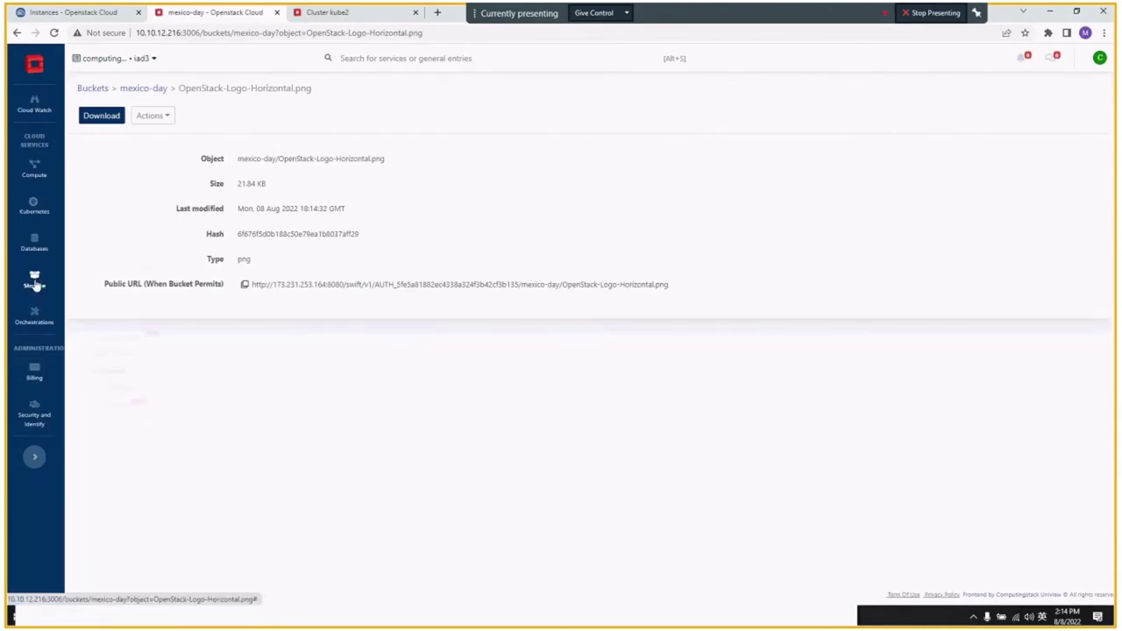
pyautogui.moveTo(34, 286)
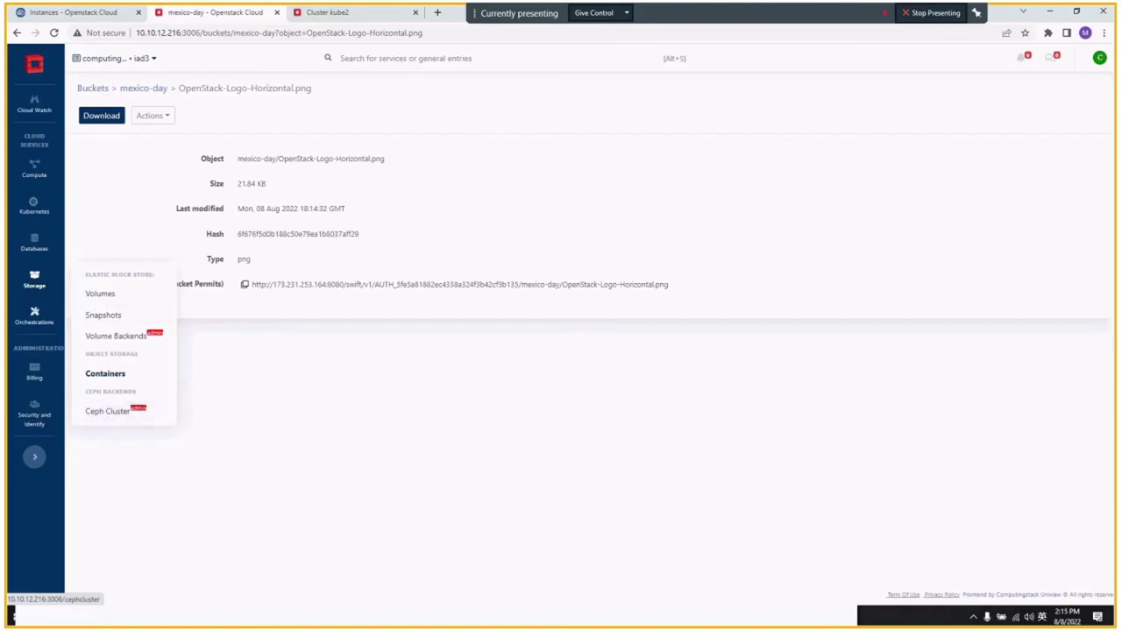
pyautogui.moveTo(40, 316)
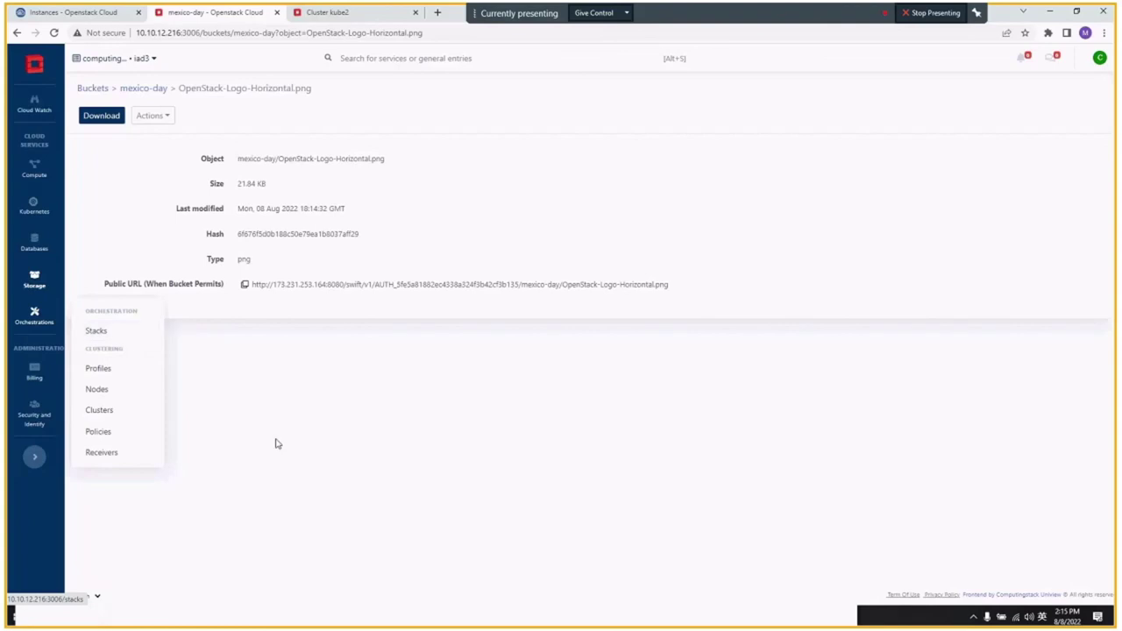
pyautogui.moveTo(31, 375)
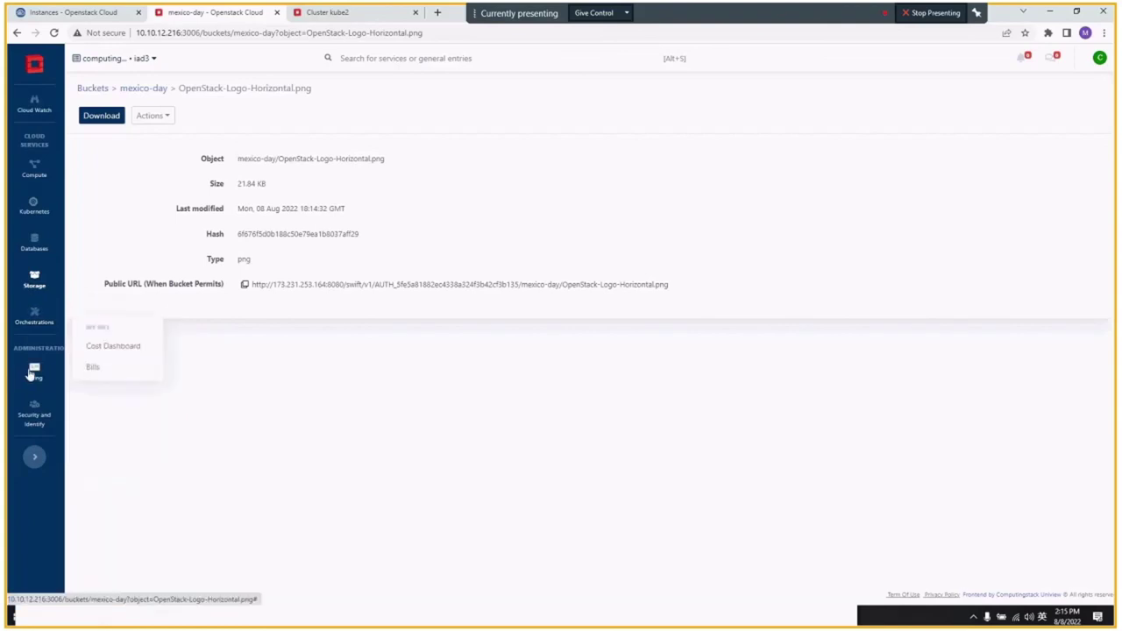
# - View the Billing Cost Dashboard, then show the Bills page for June 2022
pyautogui.click(105, 347)
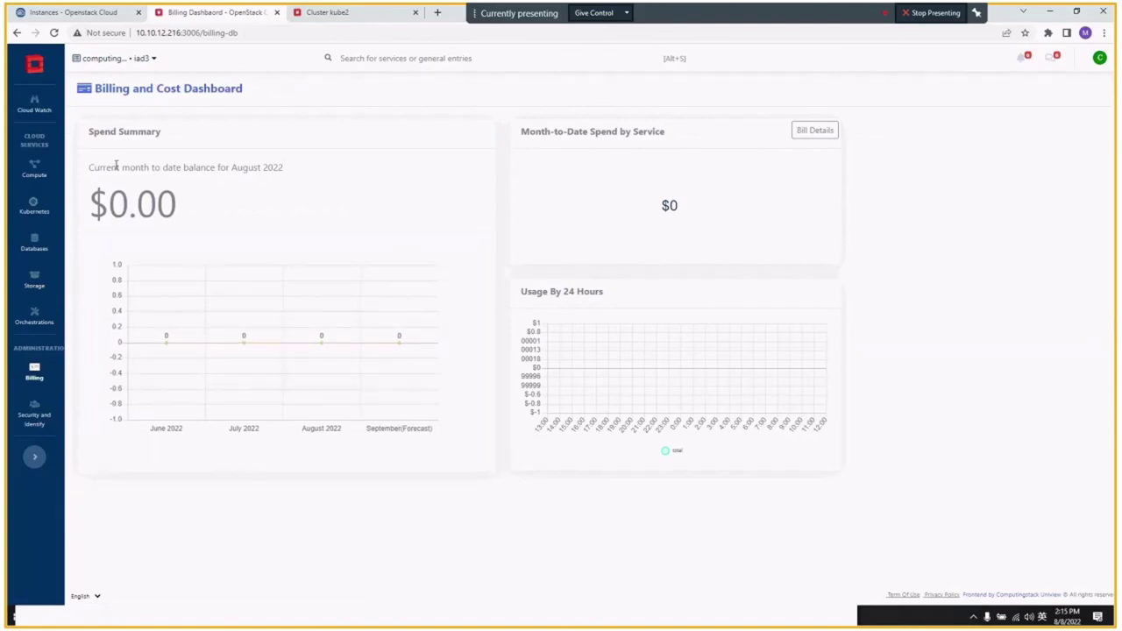
pyautogui.click(171, 328)
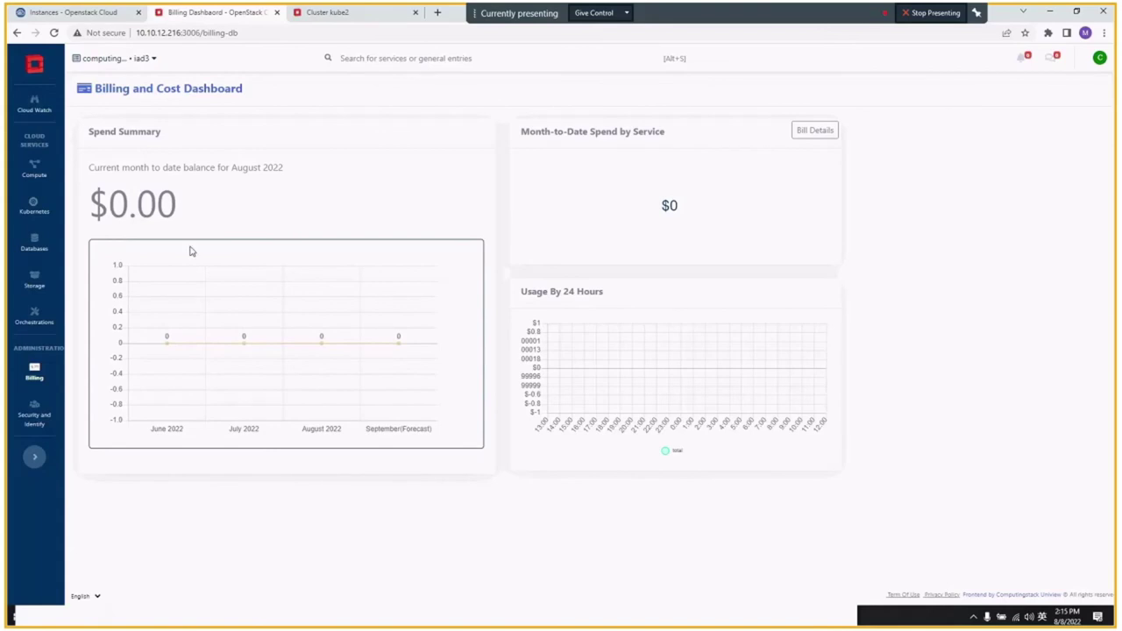
pyautogui.click(36, 373)
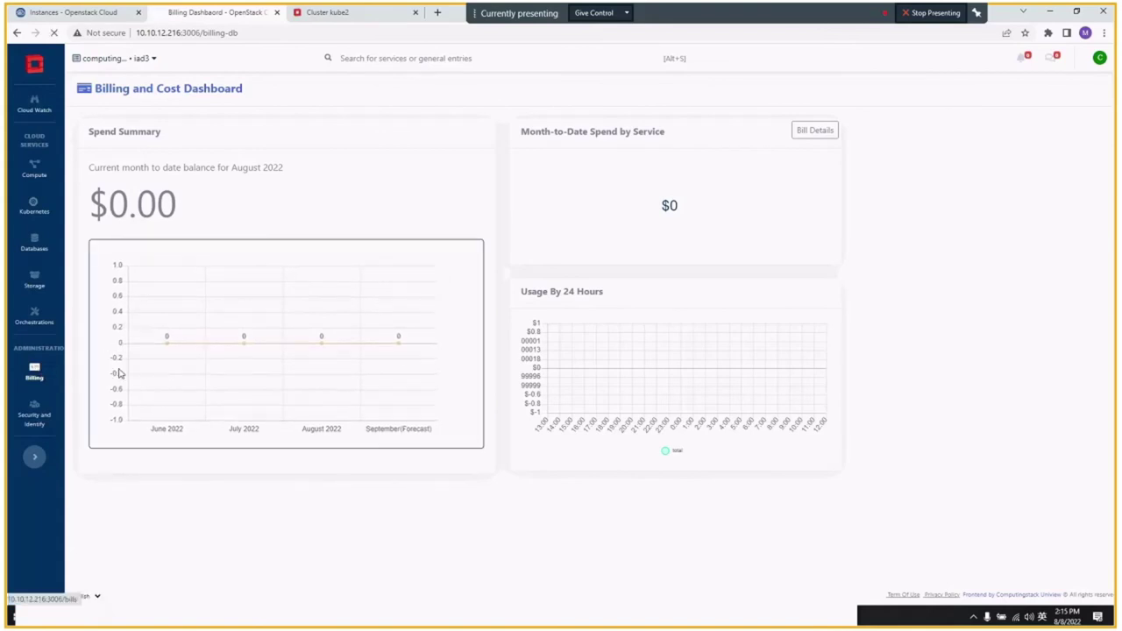
pyautogui.click(150, 142)
pyautogui.click(140, 169)
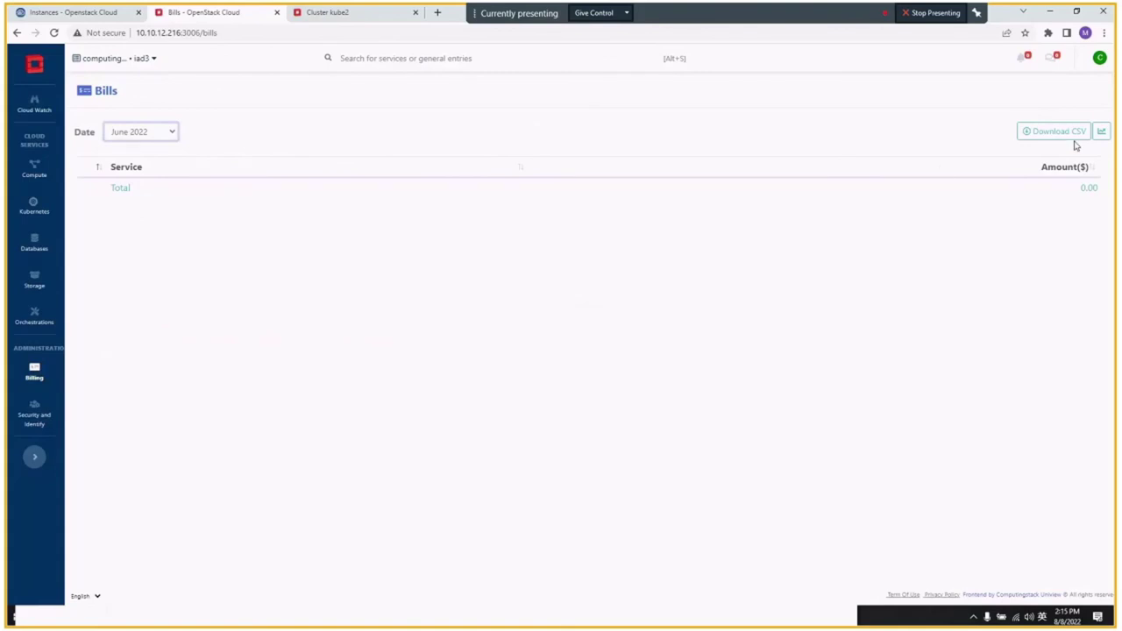
pyautogui.click(23, 424)
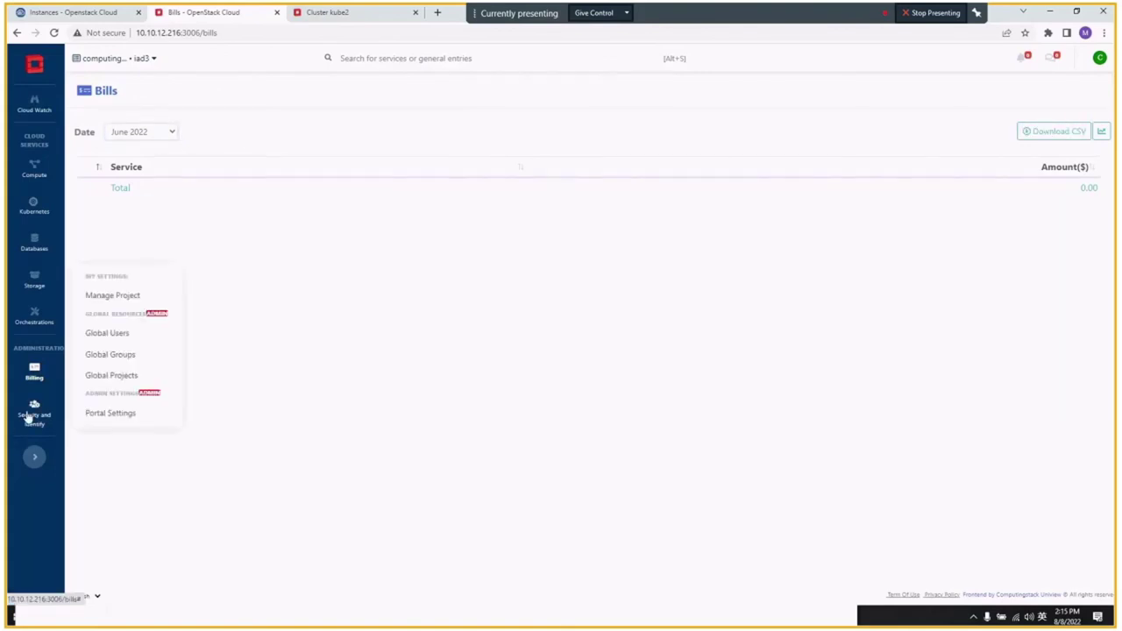
# - Open Security and Identity > Manage Project and switch to the Application Credentials tab
pyautogui.click(123, 295)
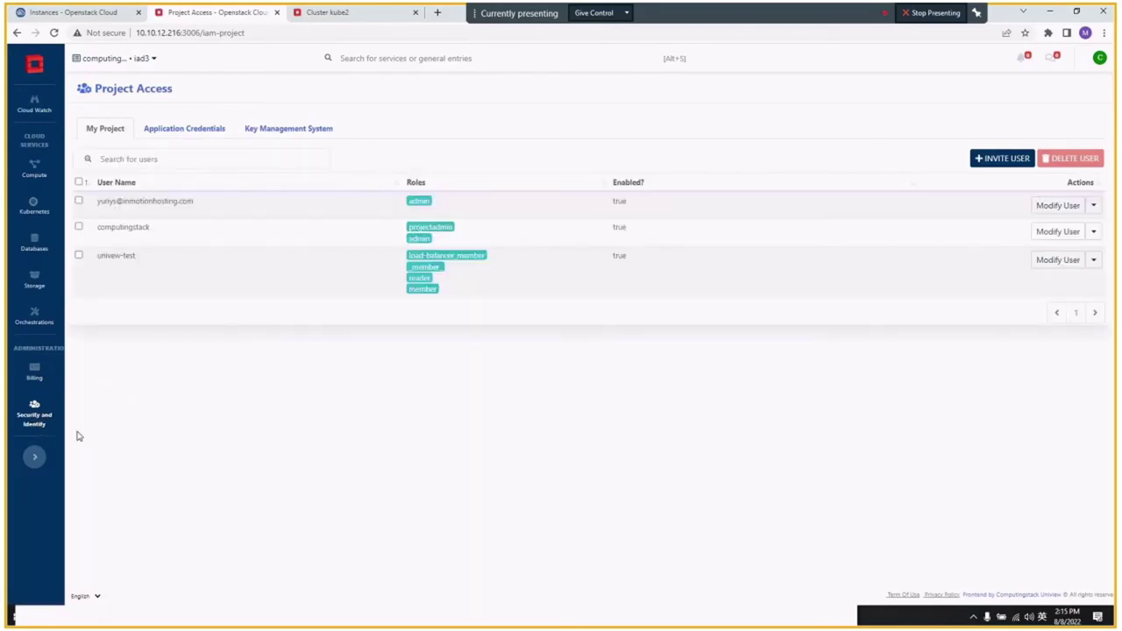
pyautogui.click(184, 128)
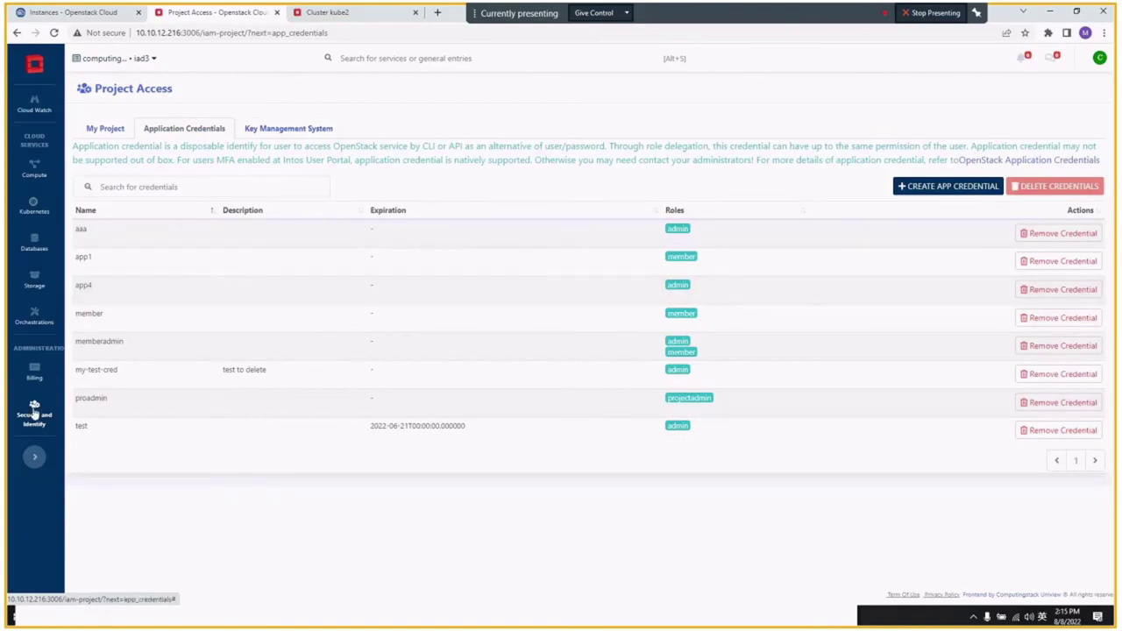
pyautogui.moveTo(41, 420)
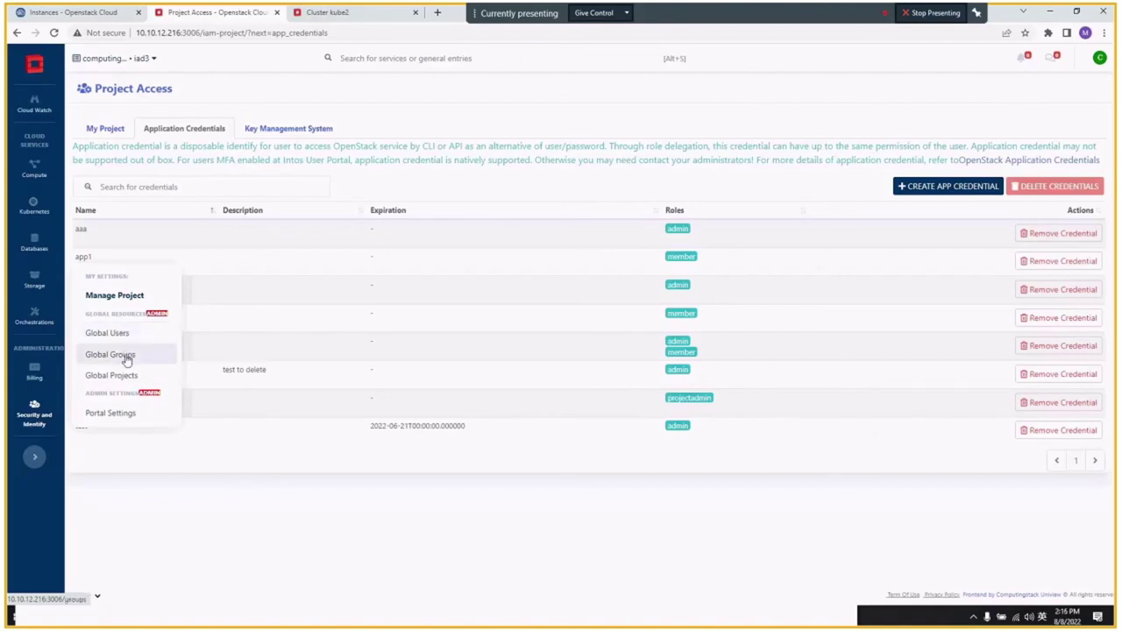
# - Open Portal Admin Settings and expand the outgoing email, public DNS and user self service sections
pyautogui.click(122, 419)
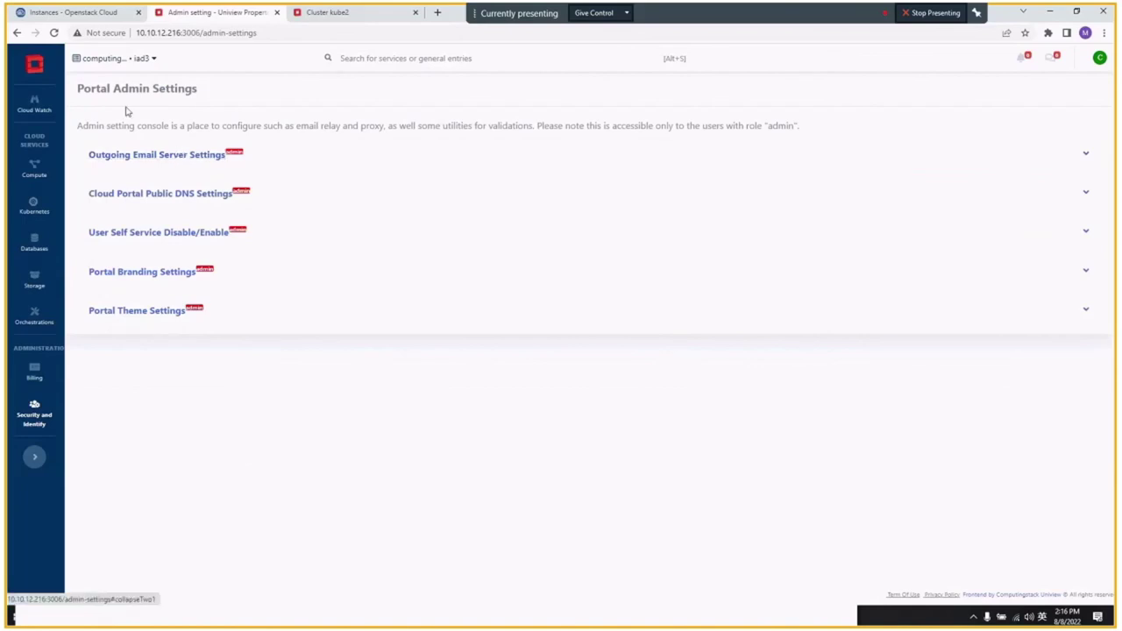
pyautogui.click(149, 158)
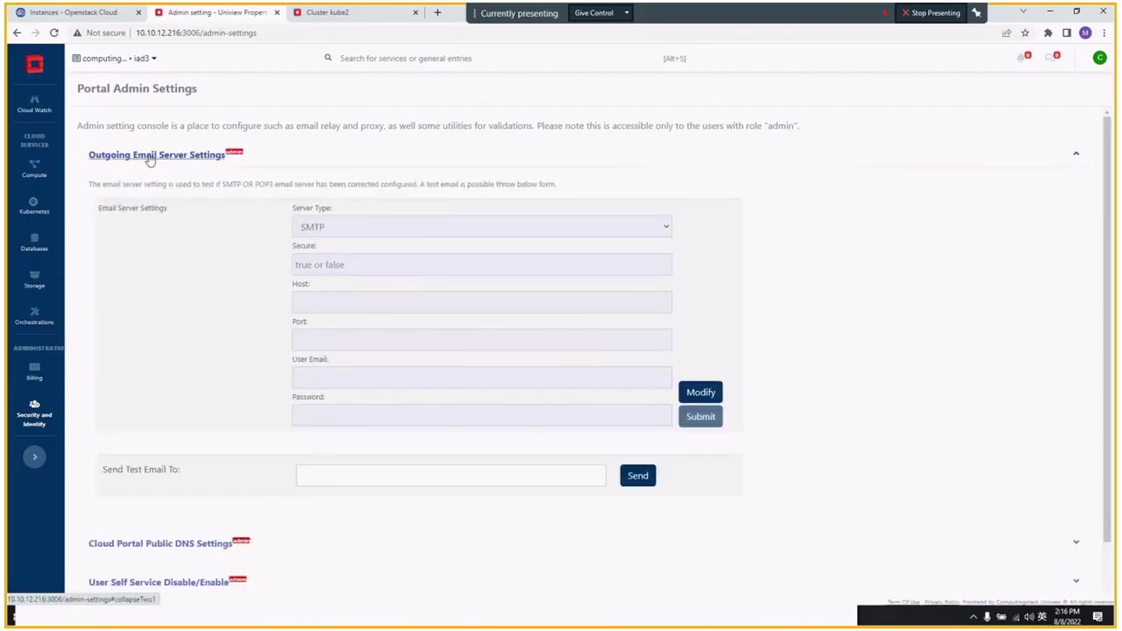
pyautogui.click(177, 158)
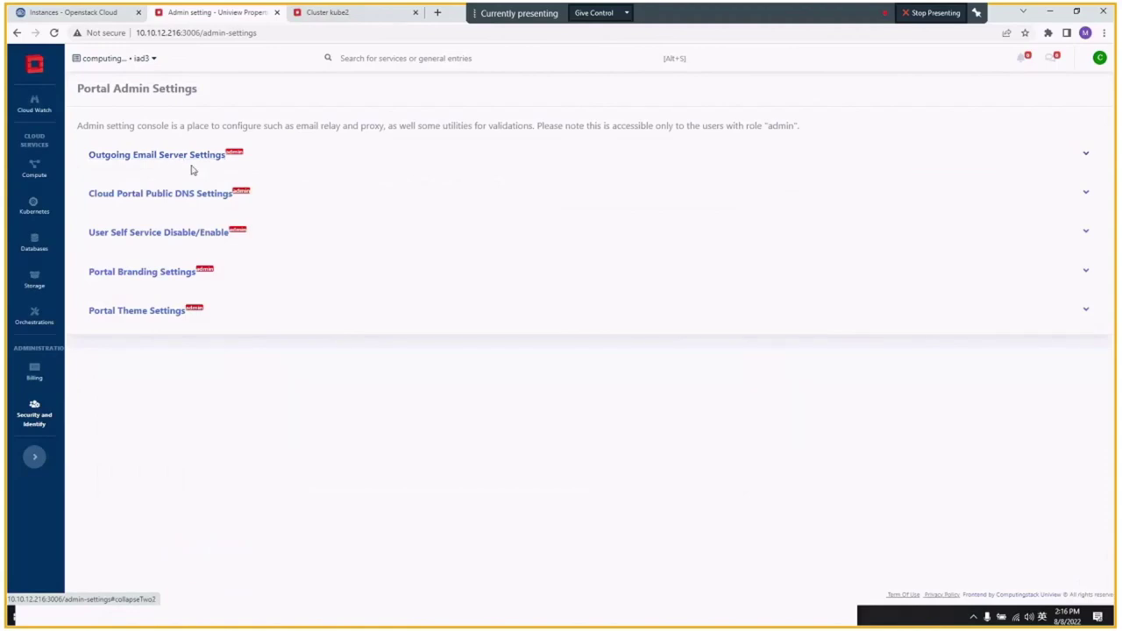
pyautogui.click(163, 196)
pyautogui.click(164, 196)
pyautogui.click(155, 234)
pyautogui.click(156, 239)
# - Expand the portal branding and theme sections, then check the signed-in account menu
pyautogui.click(138, 275)
pyautogui.click(137, 276)
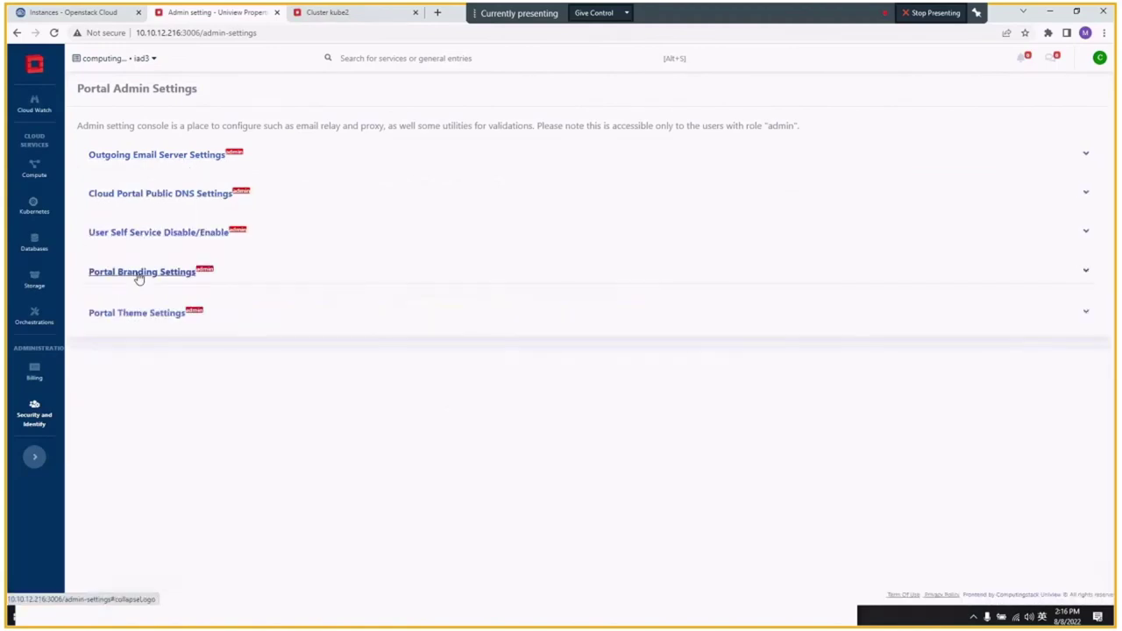
pyautogui.click(138, 311)
pyautogui.click(138, 310)
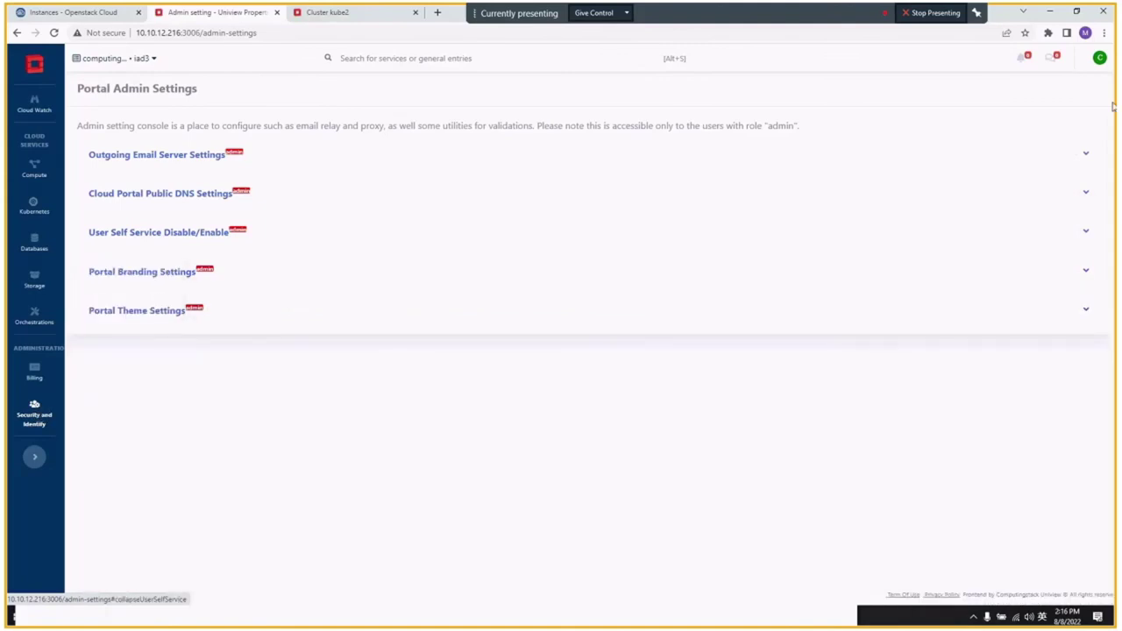
pyautogui.click(1099, 58)
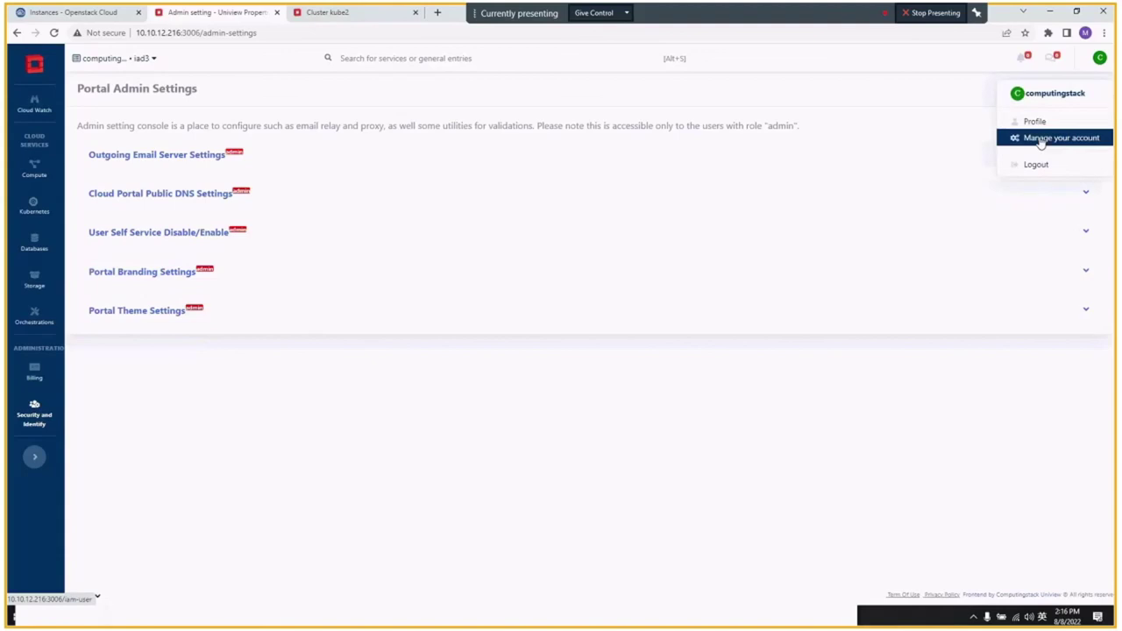
pyautogui.click(492, 425)
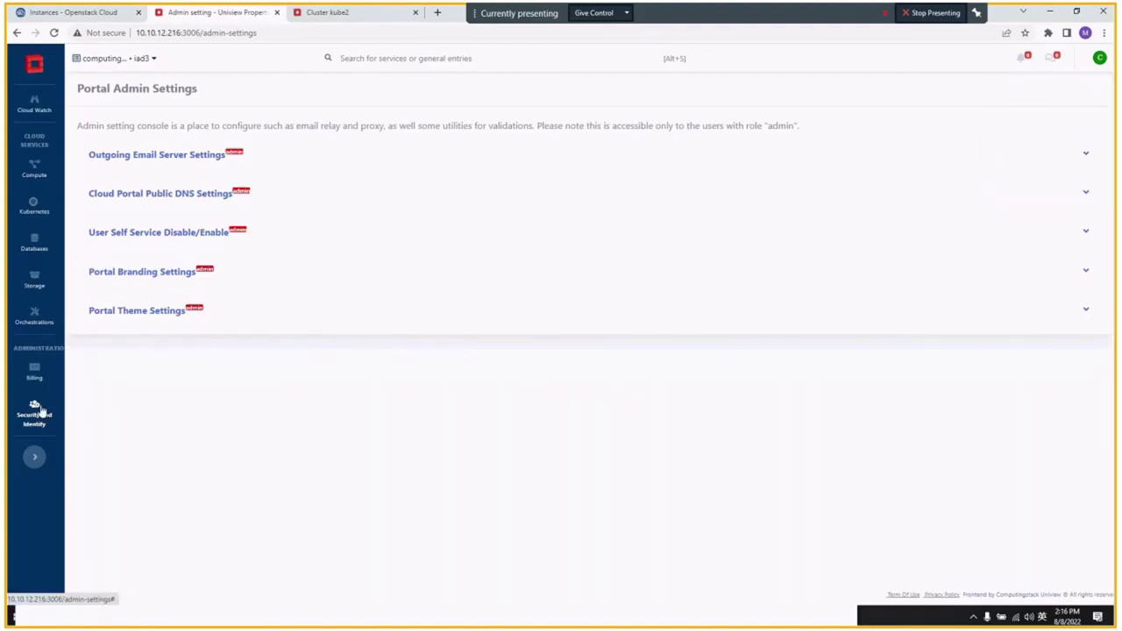
# - From the Users list, start a new user named user-test10 with a password and e-mail address
pyautogui.moveTo(41, 411)
pyautogui.click(96, 374)
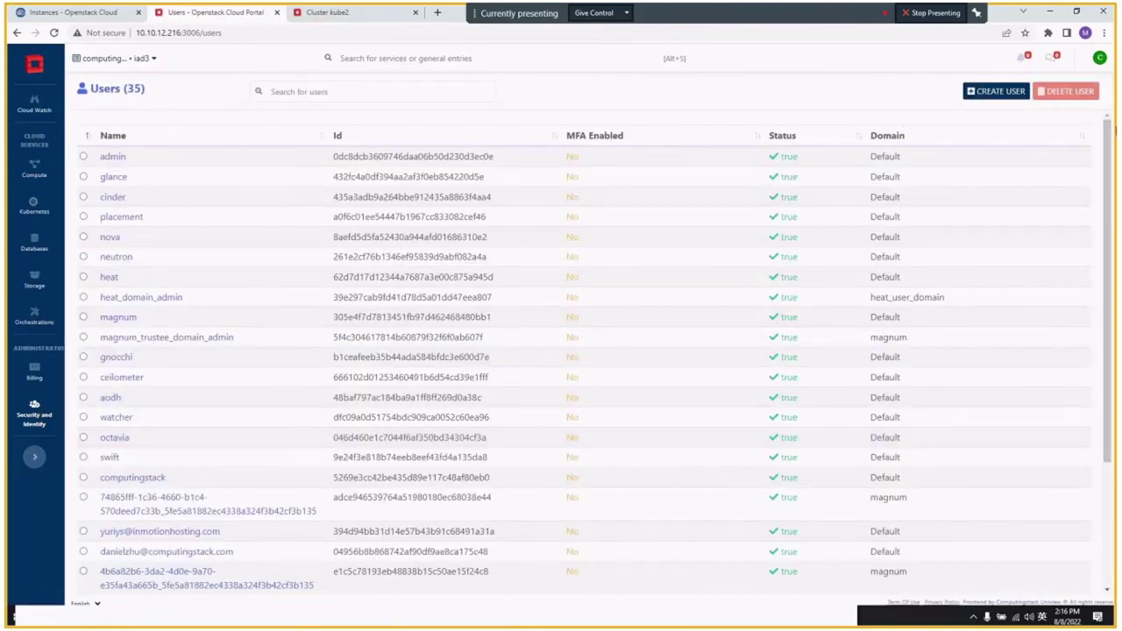
pyautogui.click(997, 91)
pyautogui.click(231, 171)
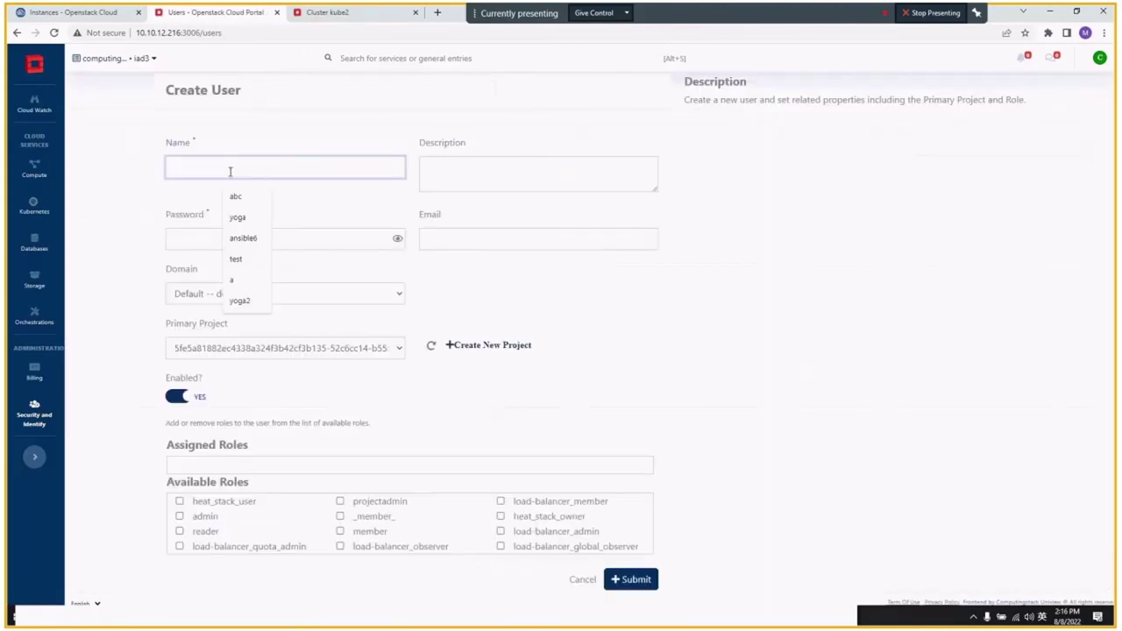
pyautogui.write('user-test')
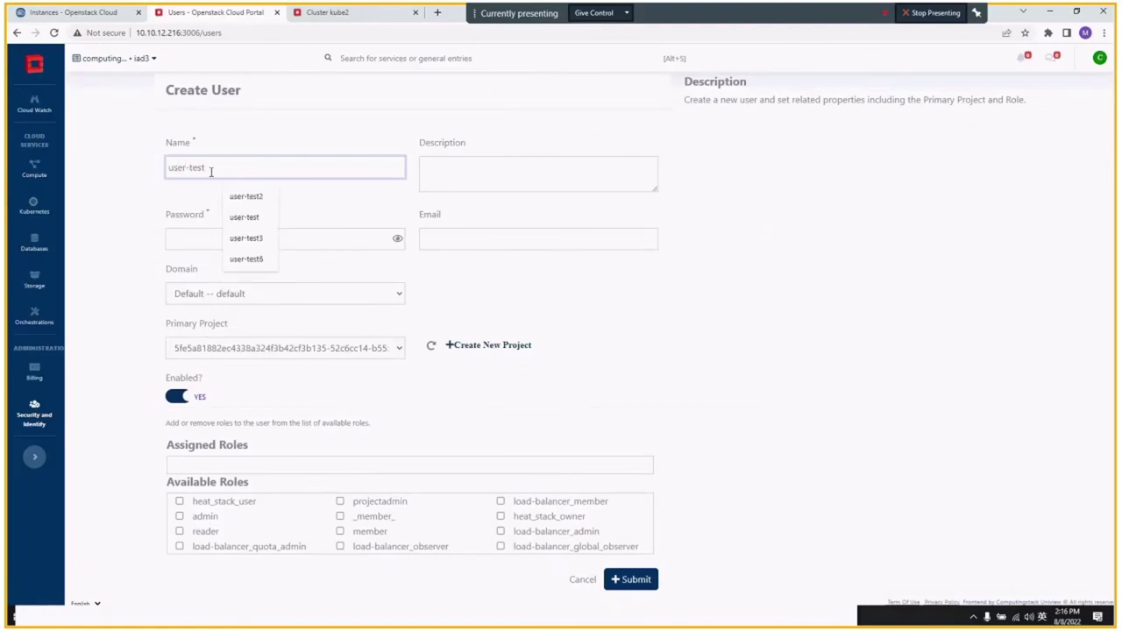
pyautogui.write('10')
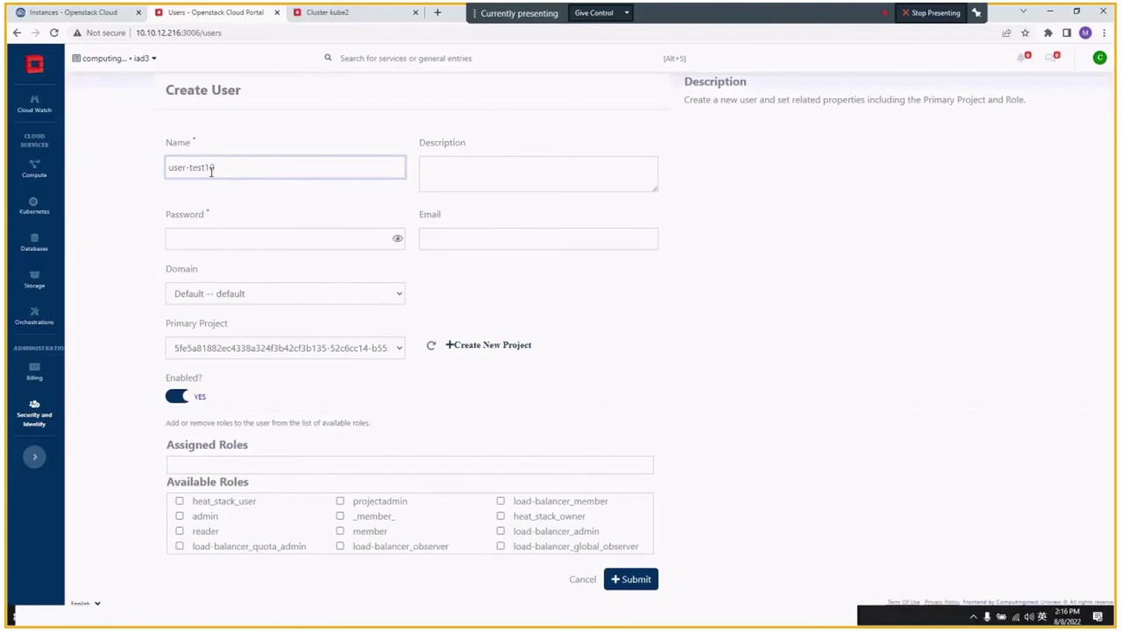
pyautogui.click(193, 240)
pyautogui.write('•••••••')
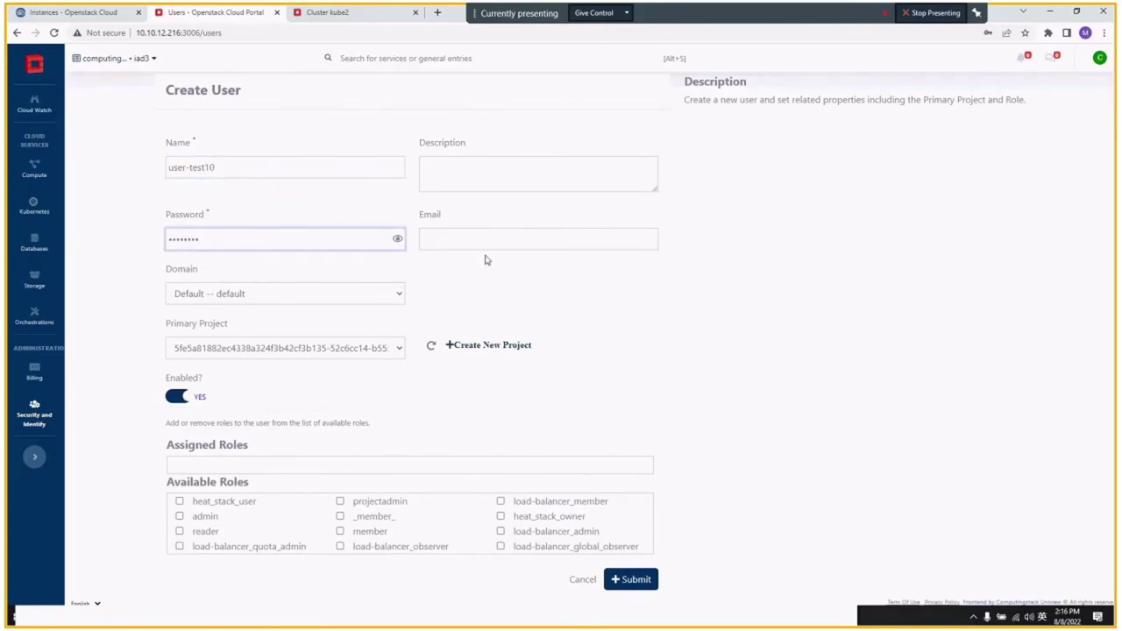
pyautogui.click(495, 237)
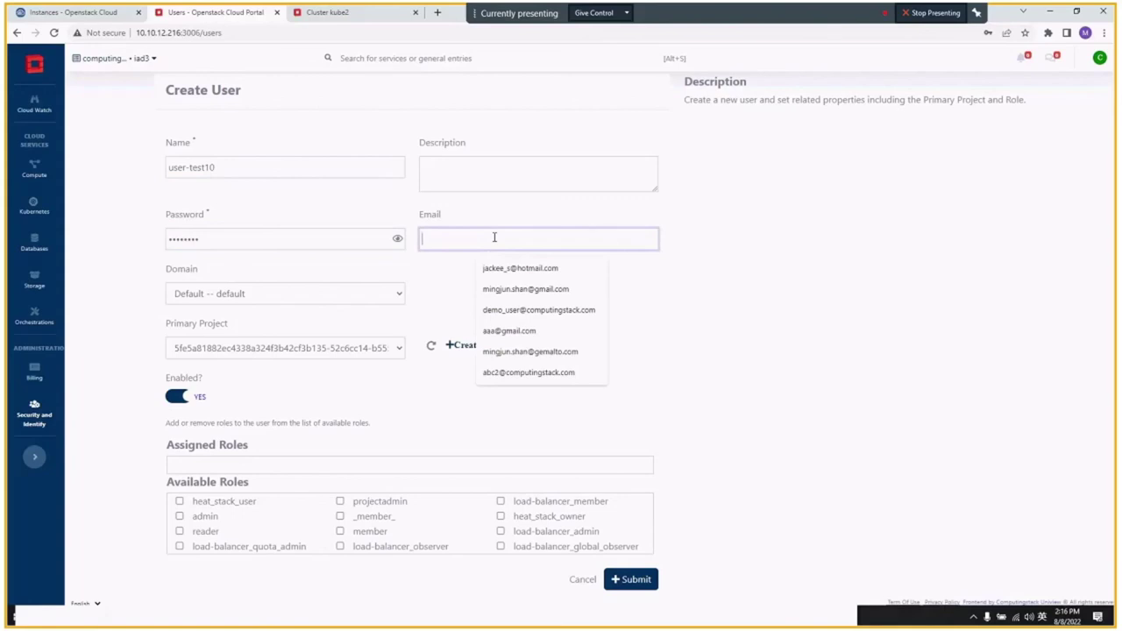
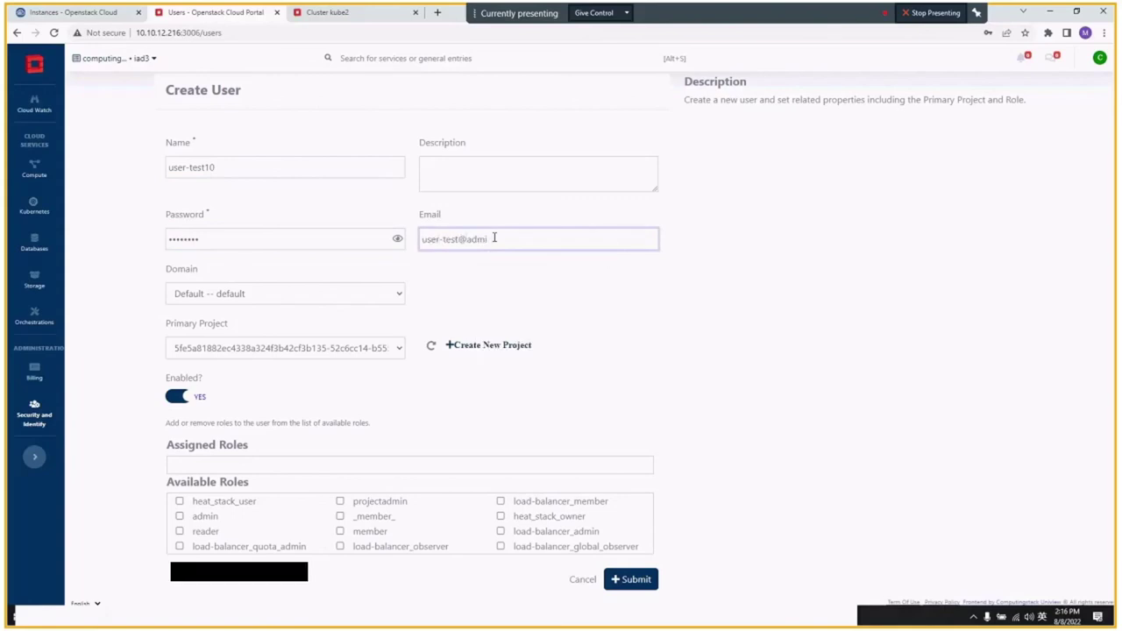
# - Set primary project test-proj, grant reader, _member_ and member roles, and submit the user
pyautogui.click(281, 349)
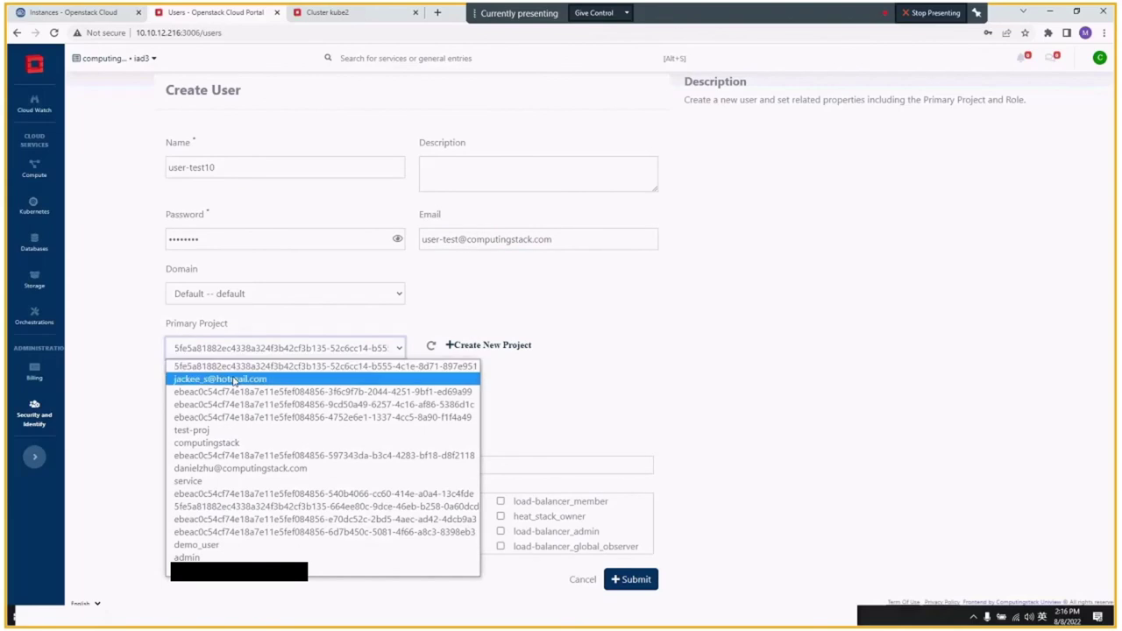
pyautogui.click(231, 443)
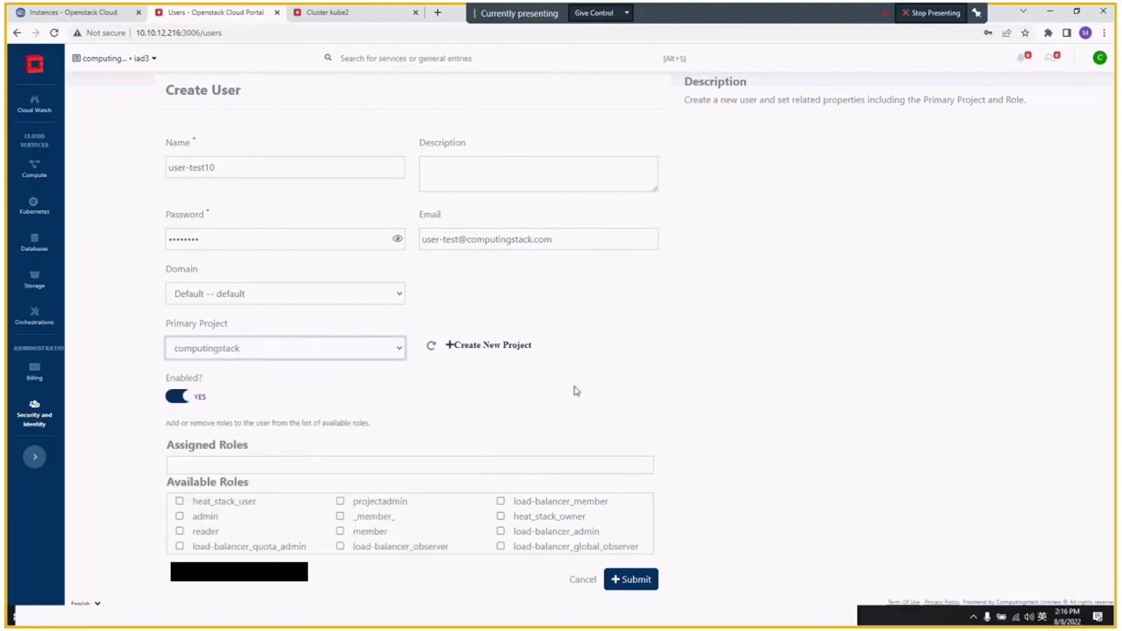
pyautogui.click(354, 348)
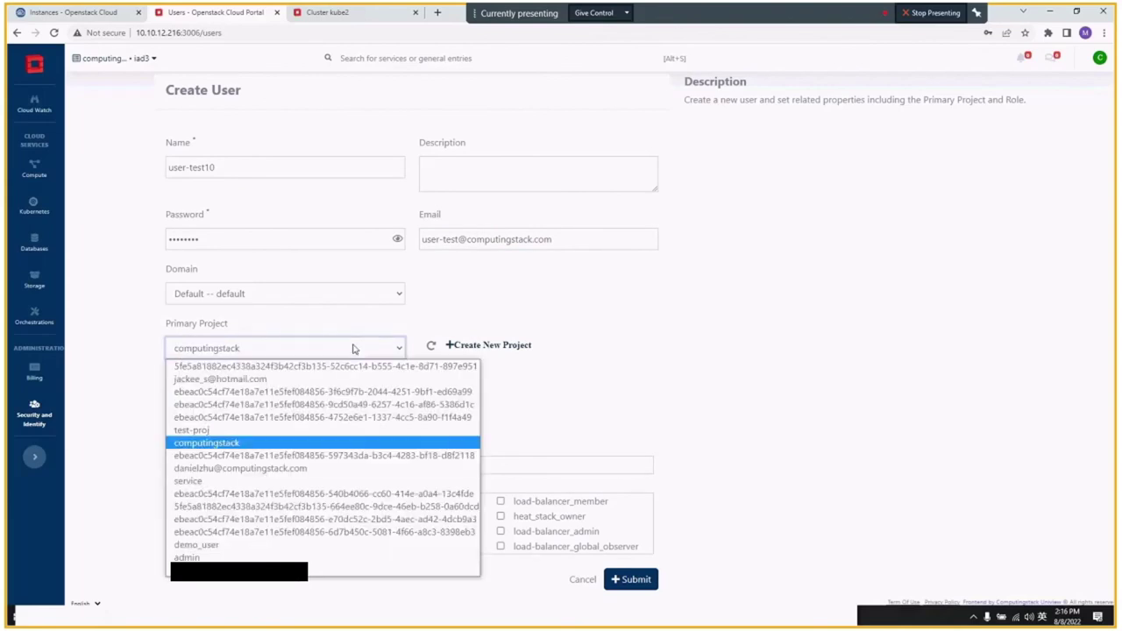
pyautogui.click(259, 429)
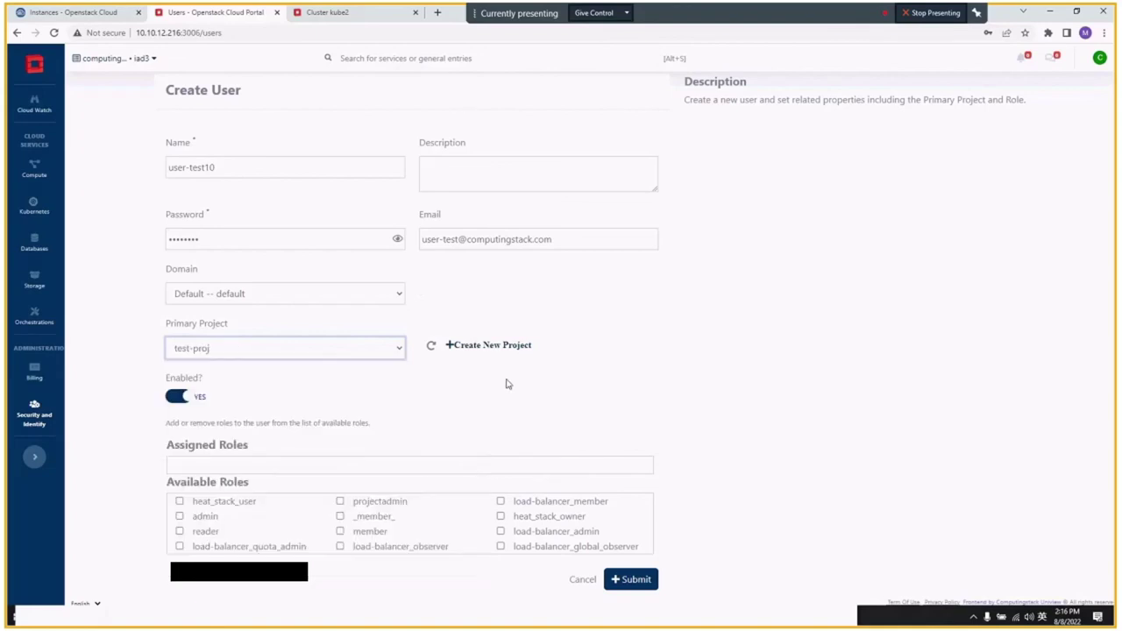
pyautogui.click(188, 532)
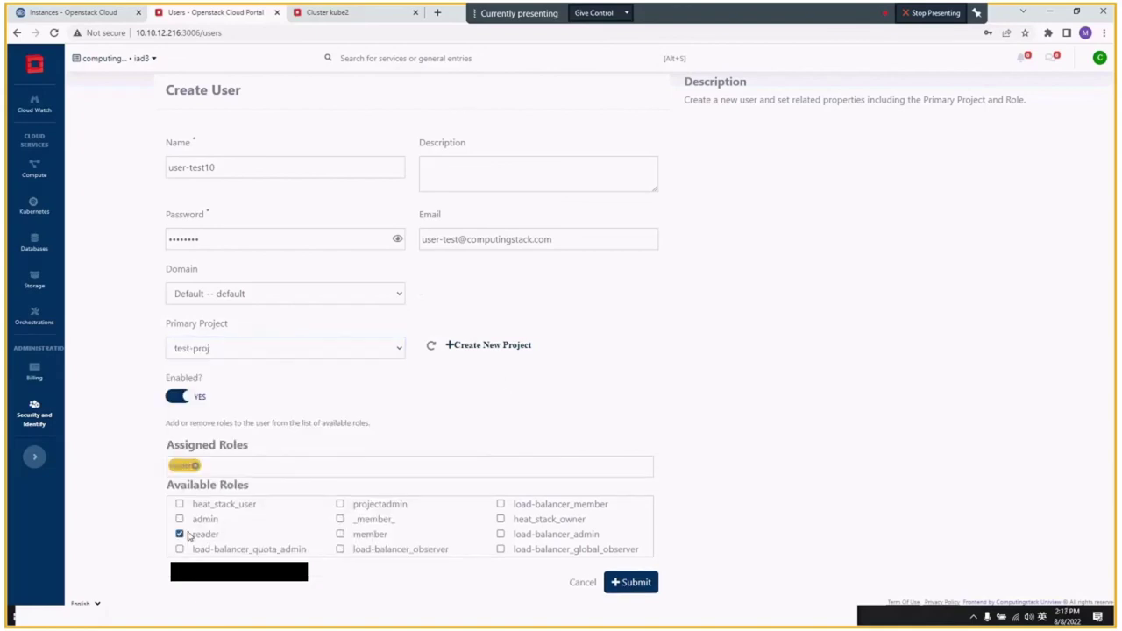
pyautogui.click(340, 519)
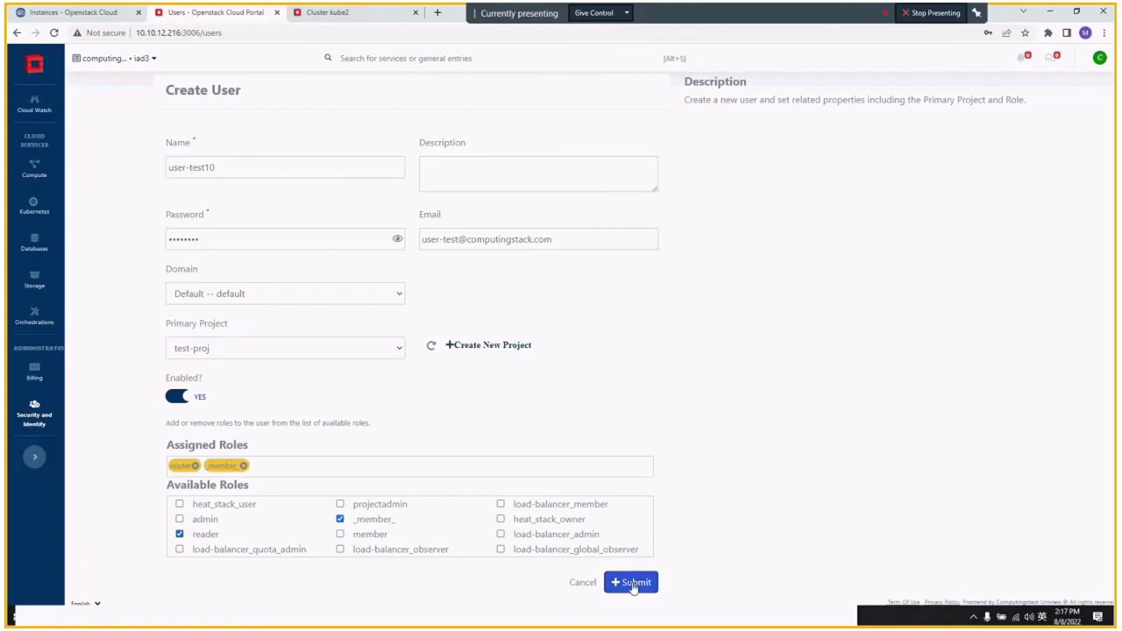
pyautogui.click(341, 535)
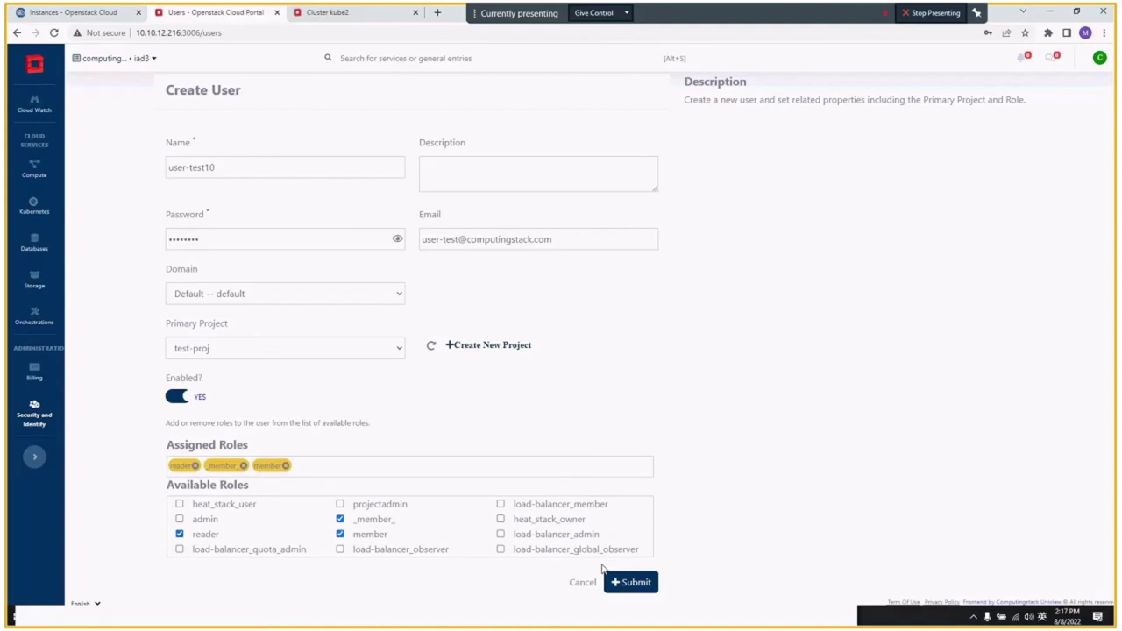
pyautogui.click(627, 582)
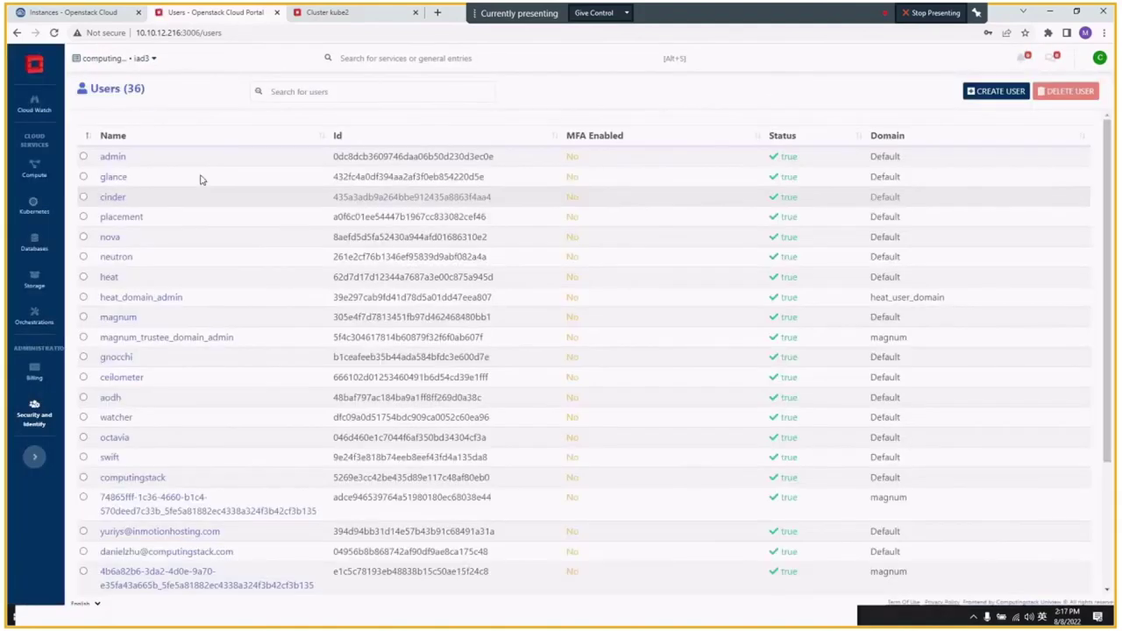
# - Search the user list for 'test' and open user-test10's details
pyautogui.click(297, 92)
pyautogui.write('cei')
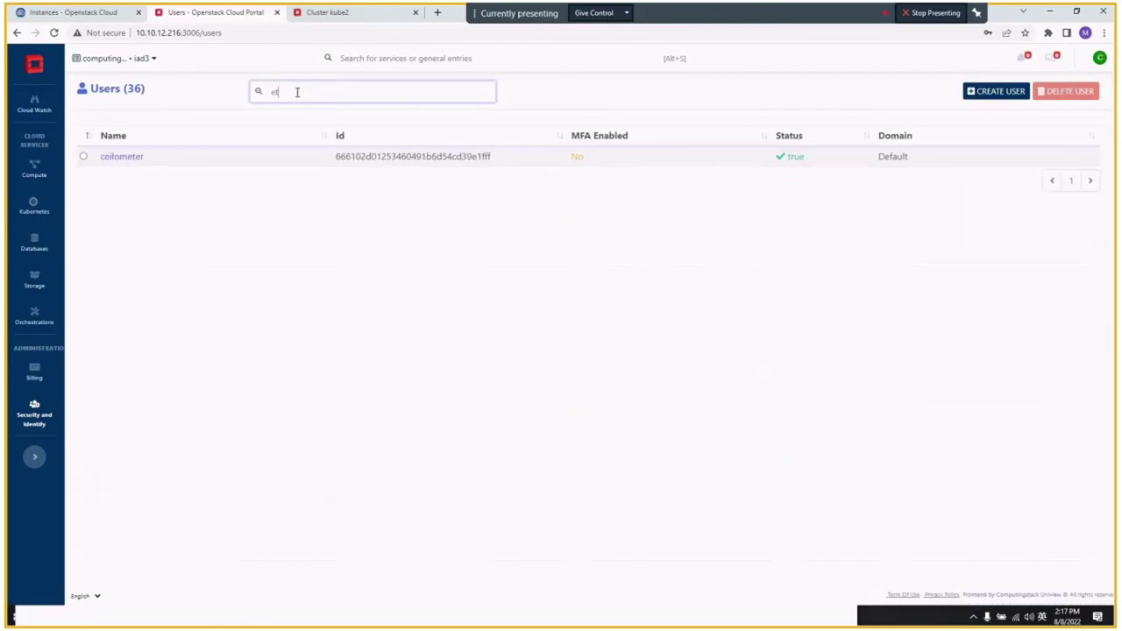
pyautogui.press('BackSpace')
pyautogui.press('BackSpace')
pyautogui.press('BackSpace')
pyautogui.write('test')
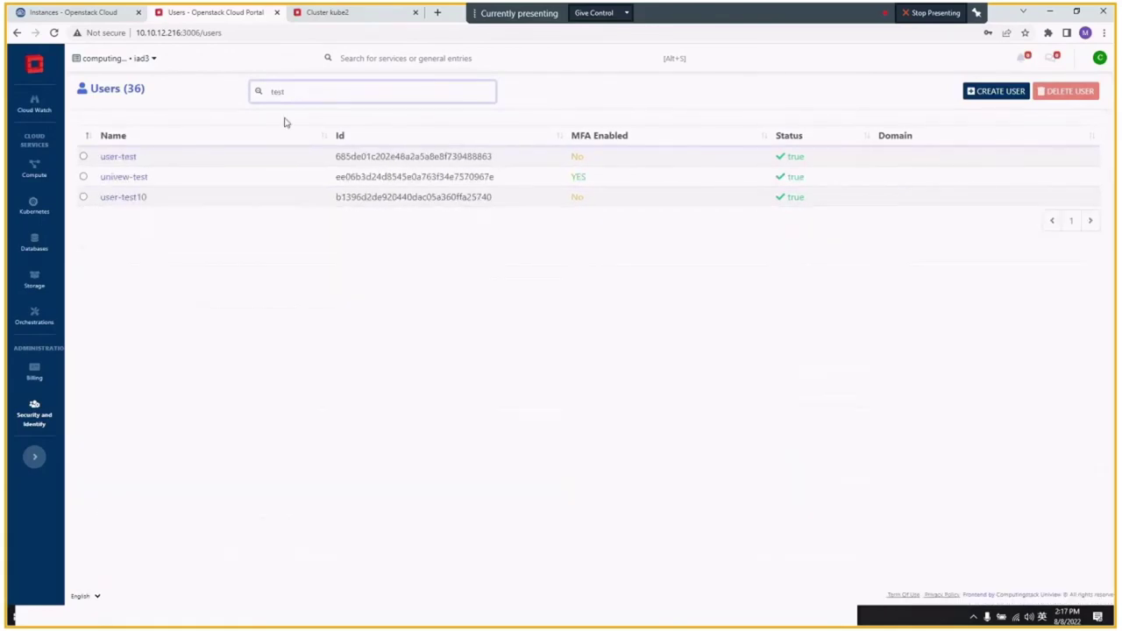
pyautogui.click(124, 197)
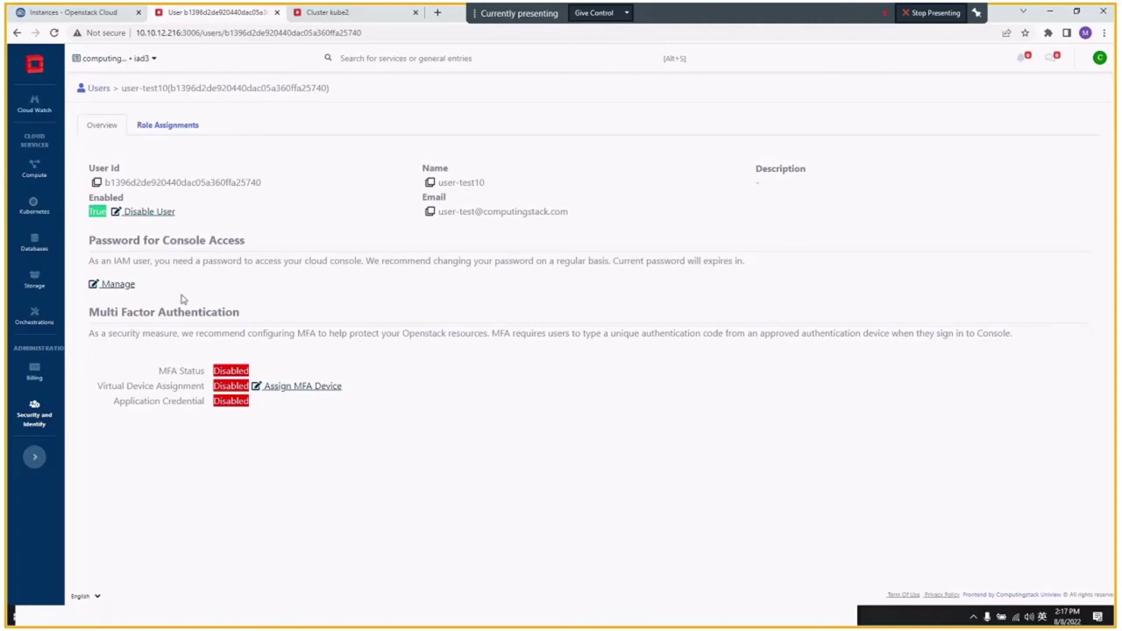
# - Assign an MFA virtual device to user-test10, revealing its QR image and secret key
pyautogui.click(330, 386)
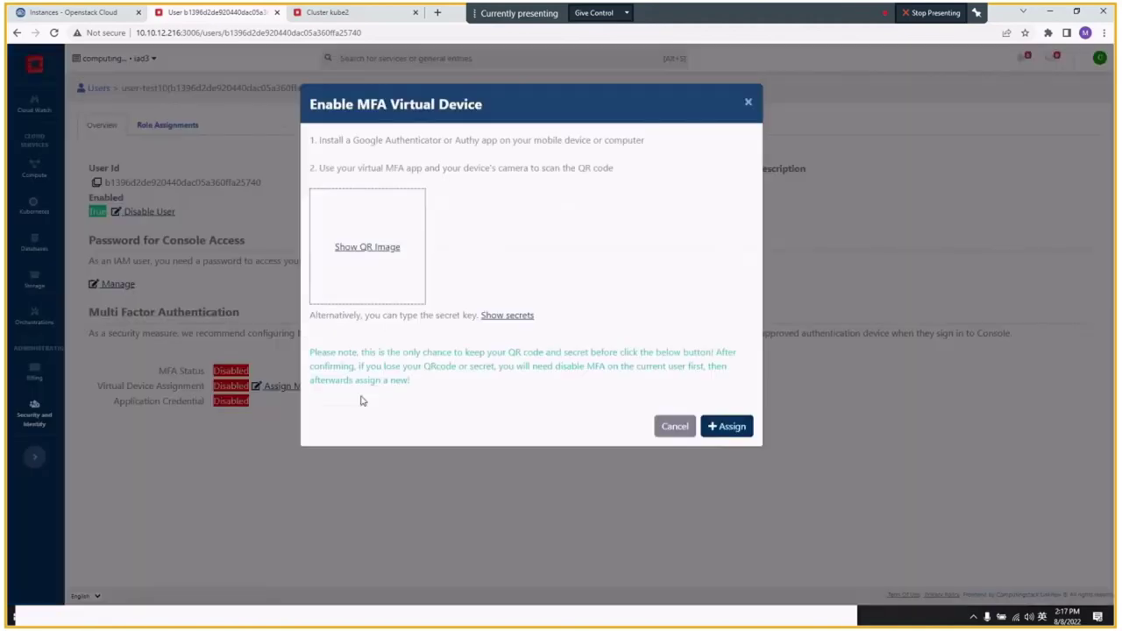
pyautogui.click(364, 248)
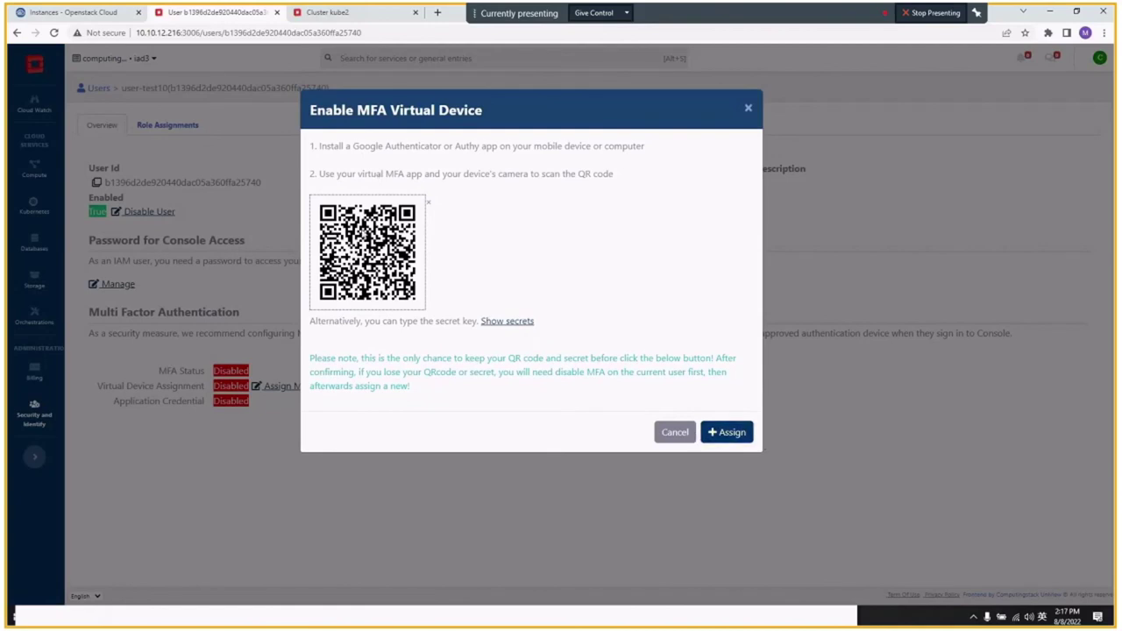
pyautogui.click(507, 320)
pyautogui.click(726, 432)
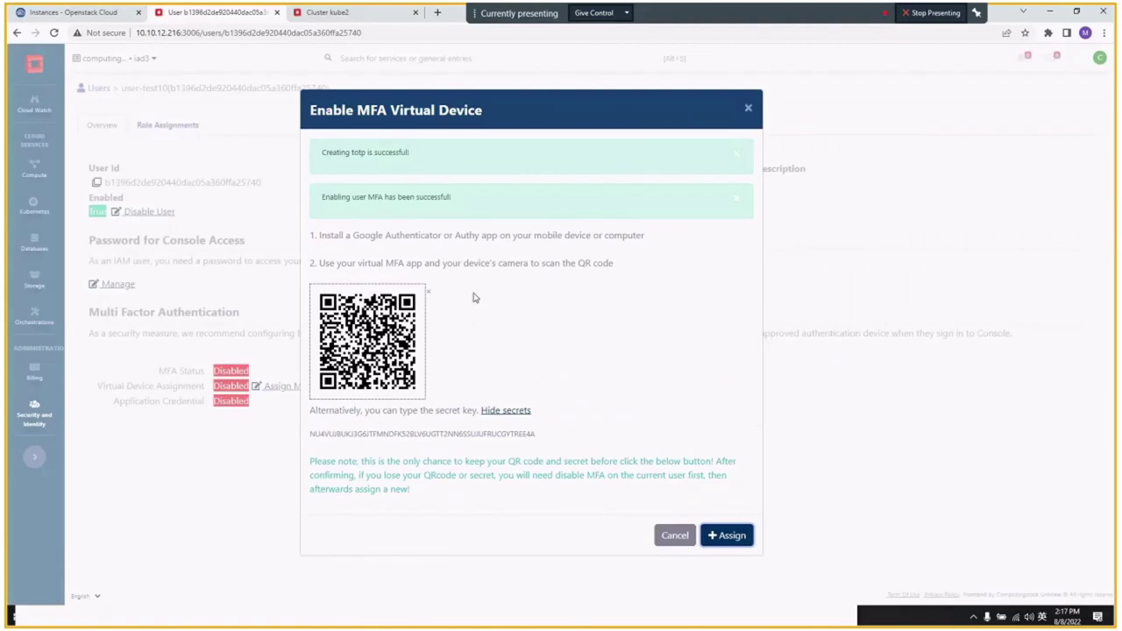